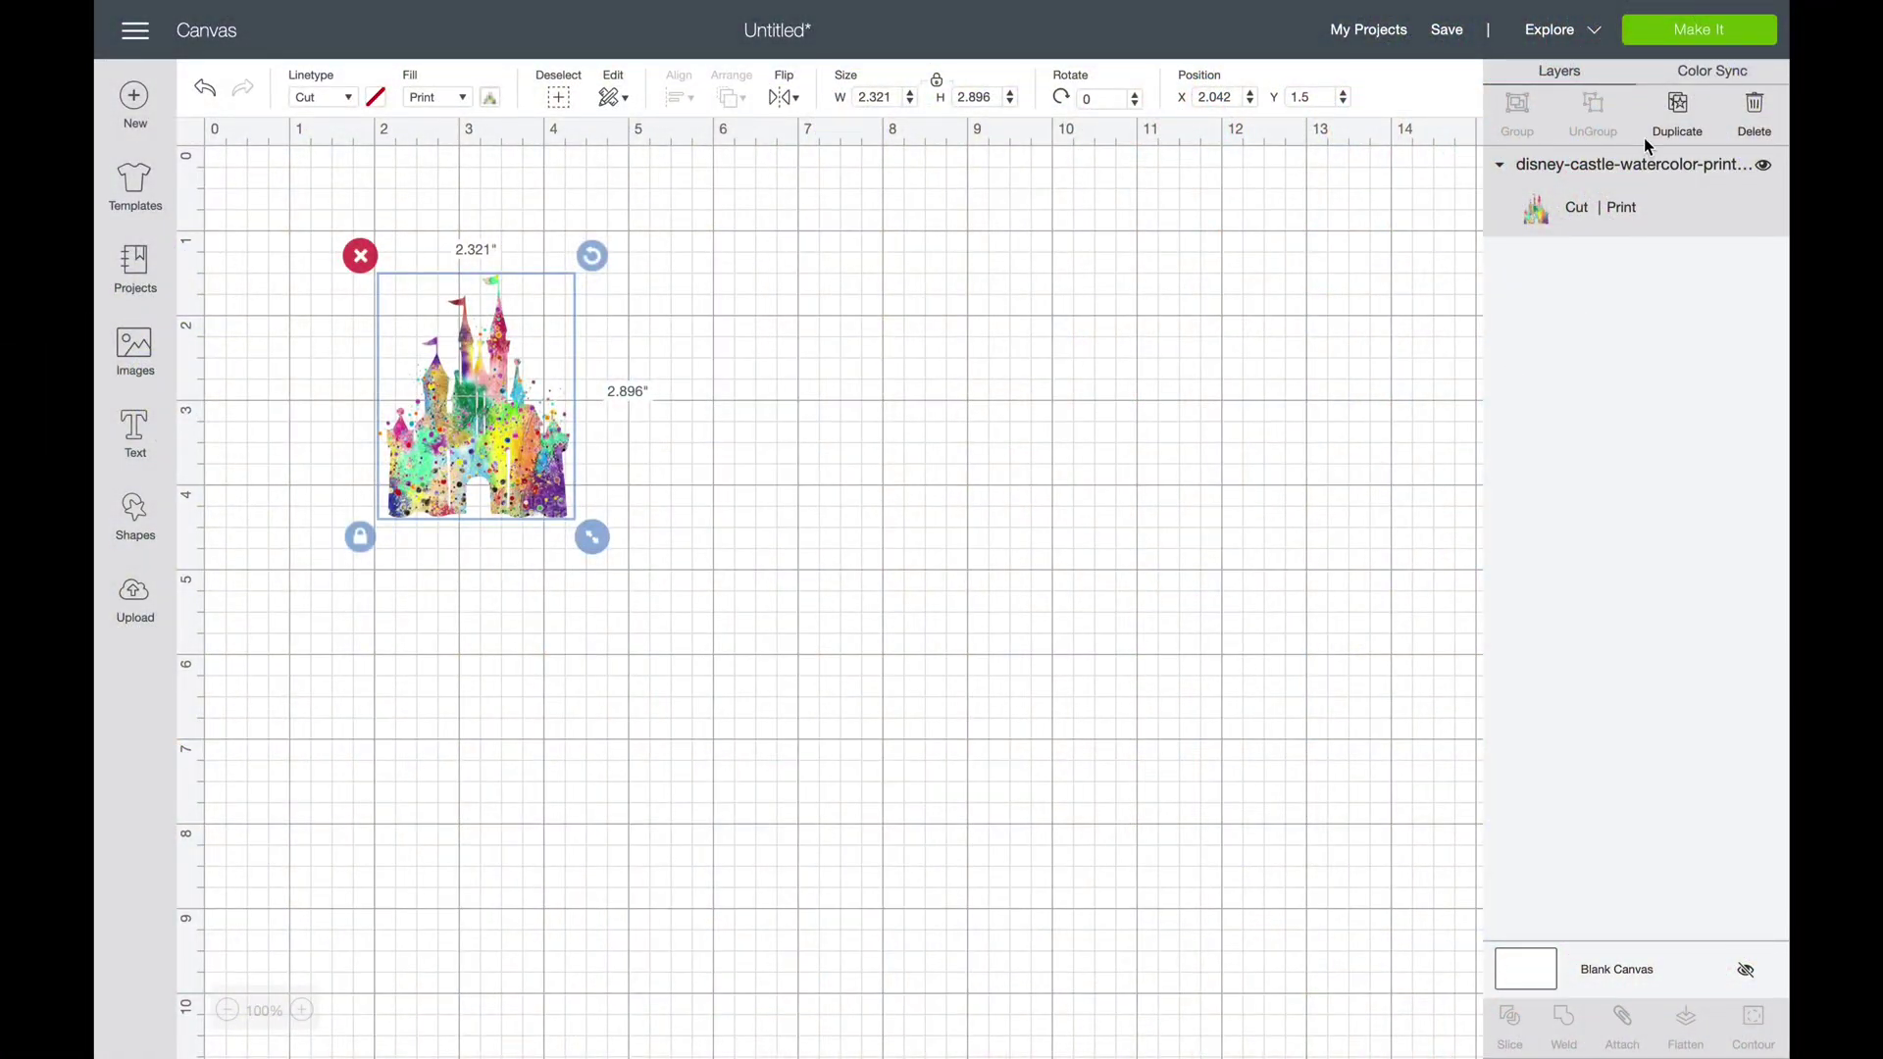
# Make four more copies of the watercolor castle image with Duplicate in the Layers panel
pyautogui.click(1679, 108)
pyautogui.click(1678, 107)
pyautogui.click(1679, 108)
pyautogui.click(1679, 108)
pyautogui.click(1679, 108)
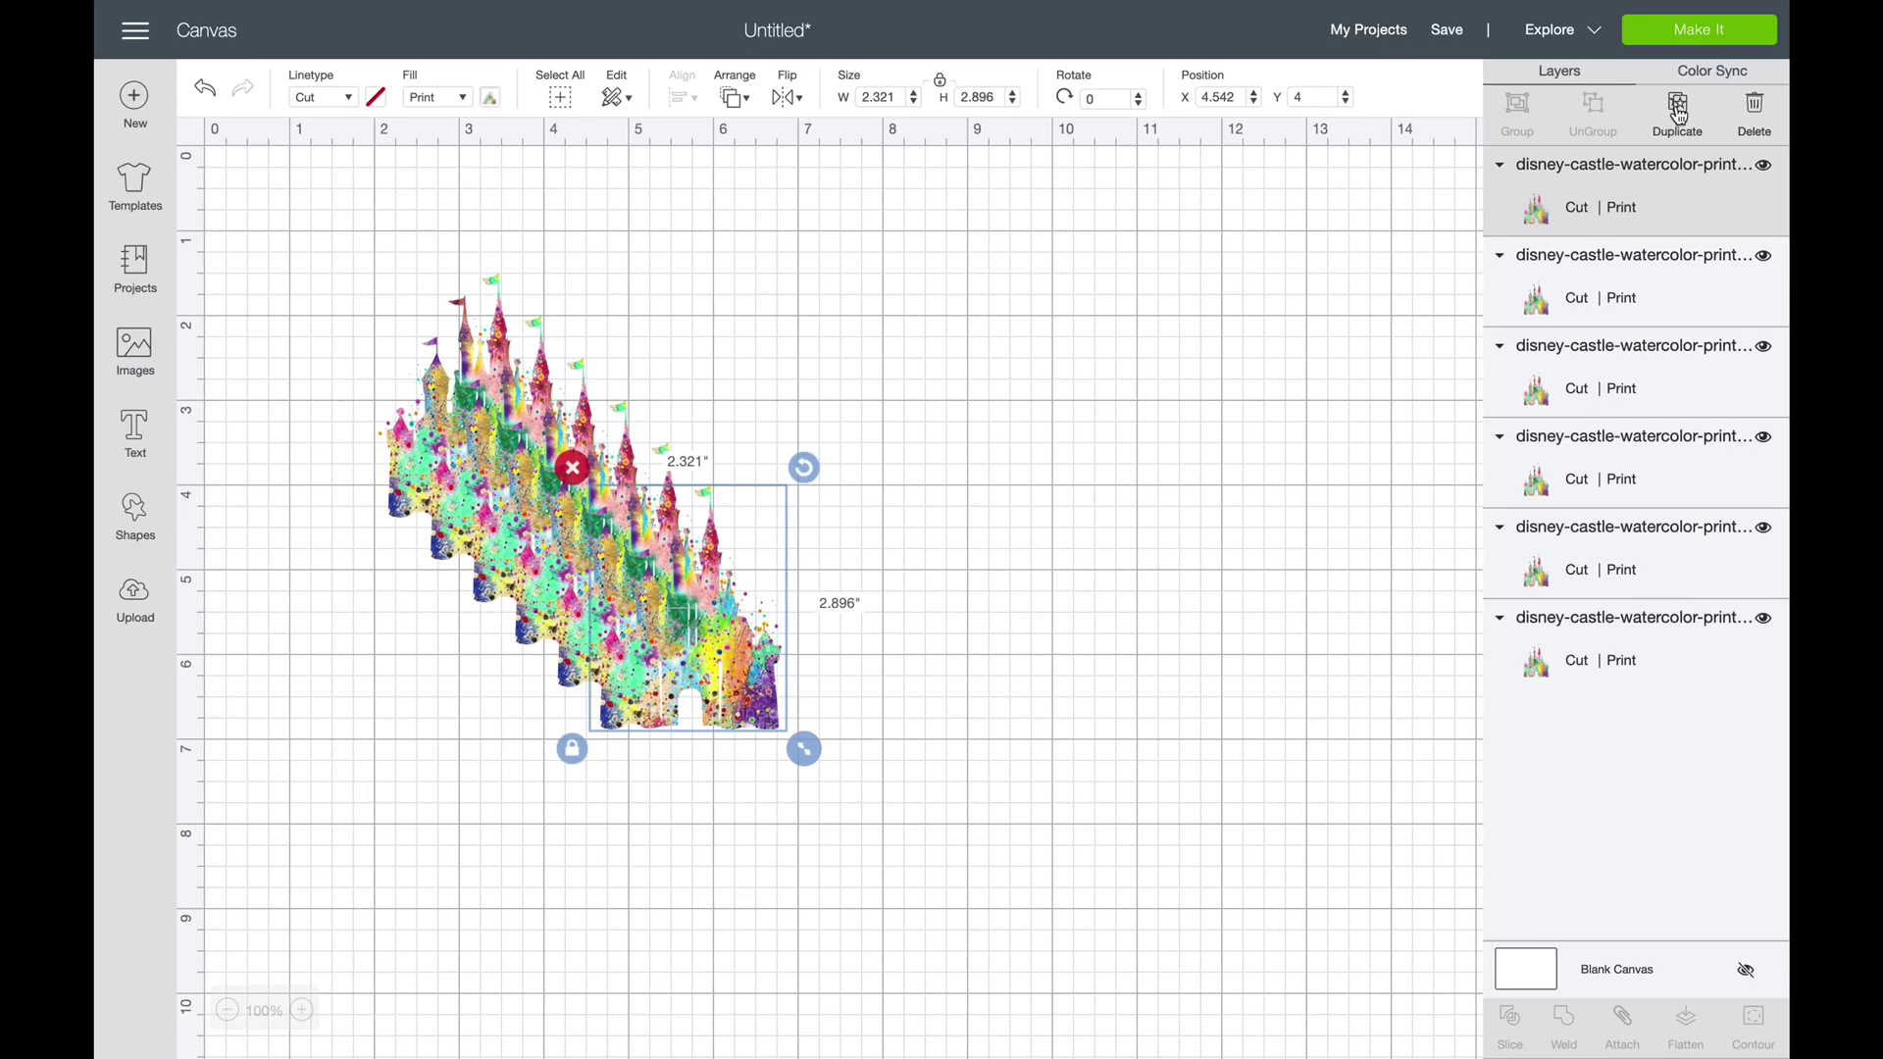
pyautogui.click(1679, 108)
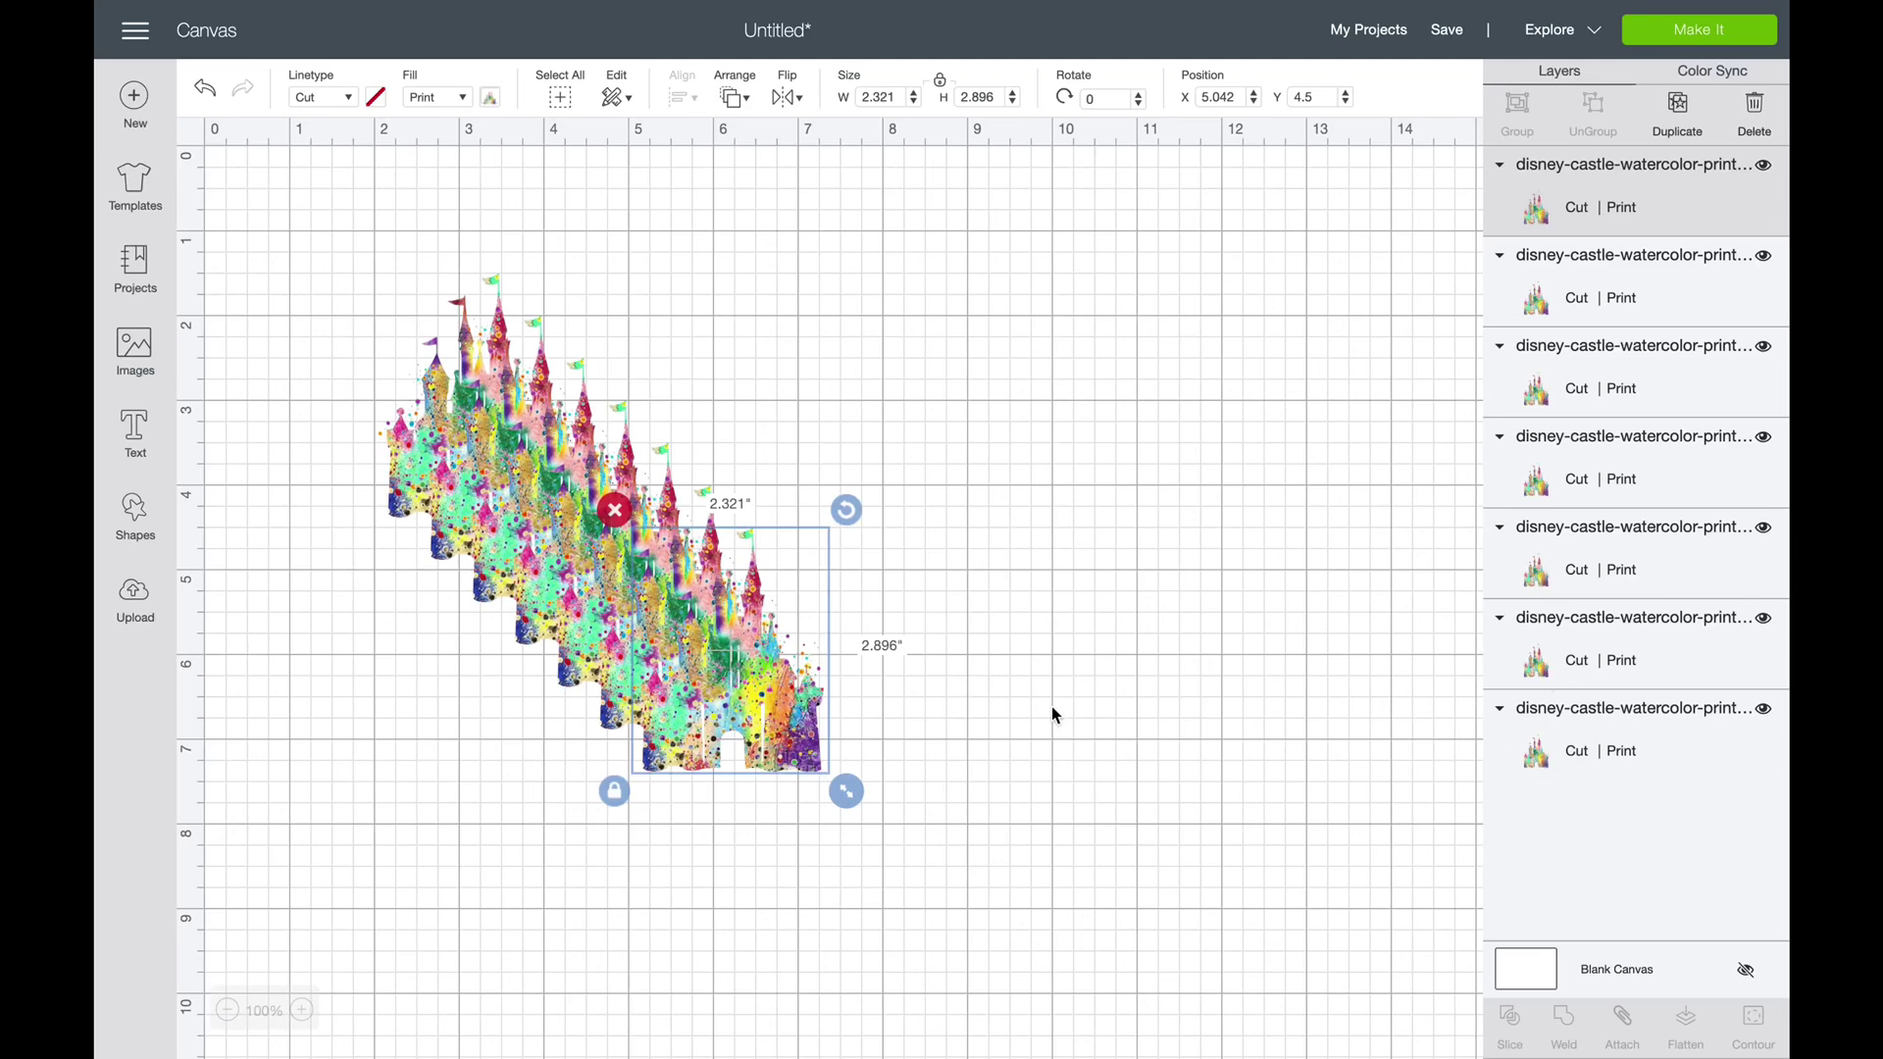
pyautogui.click(615, 512)
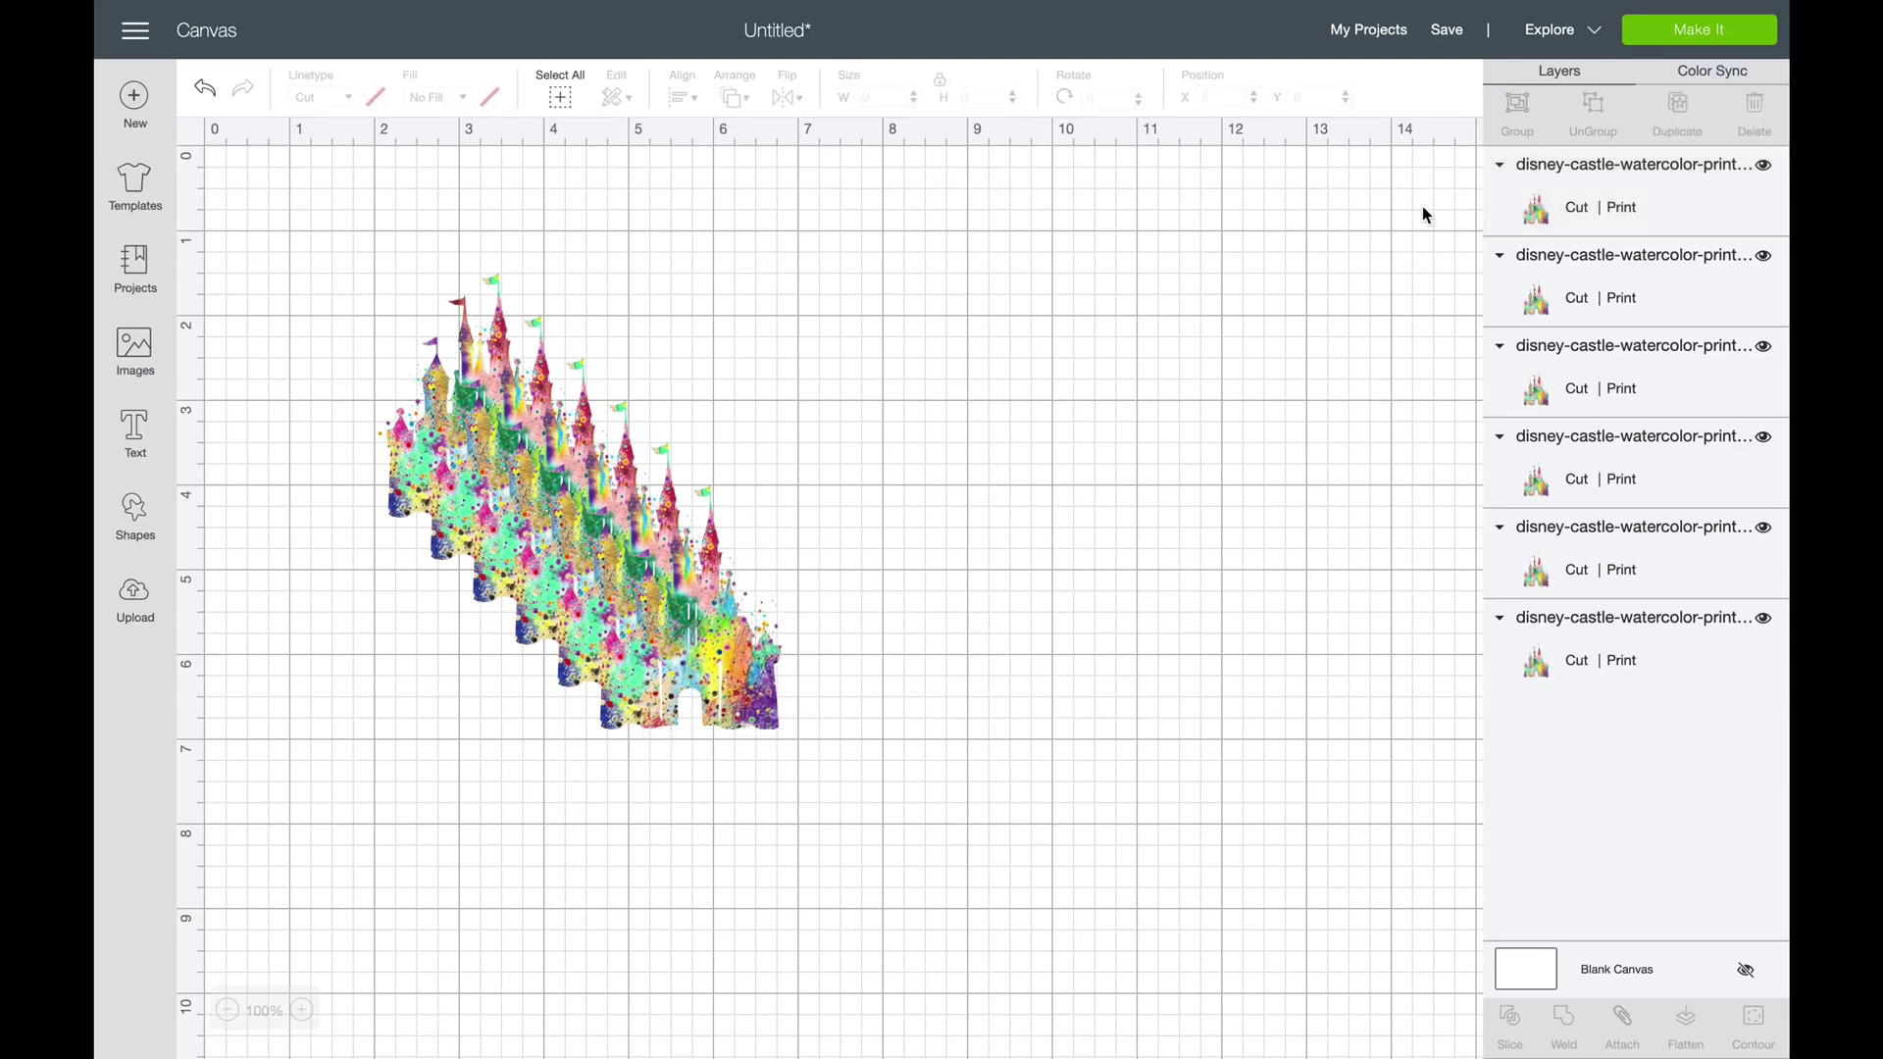
pyautogui.click(1714, 27)
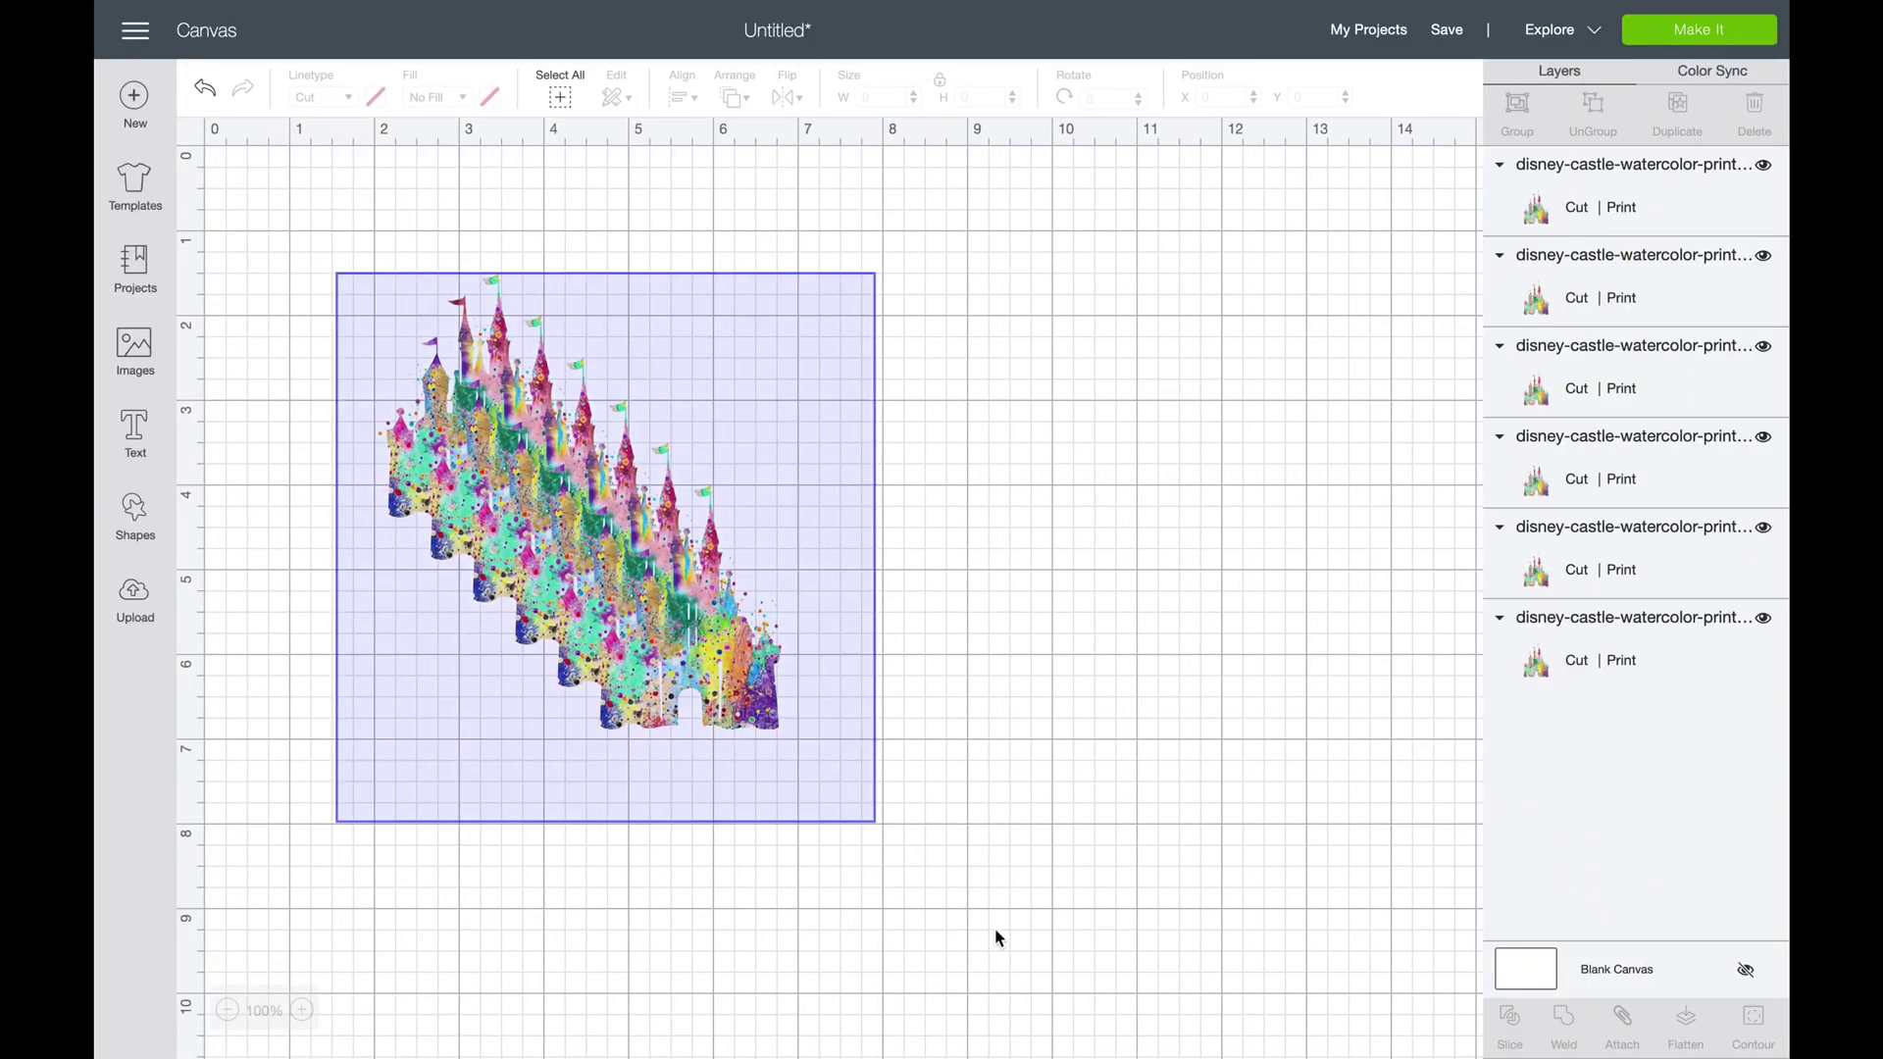
# Move the six castles to the upper right and add a square below them
pyautogui.moveTo(758, 626); pyautogui.dragTo(1268, 465)
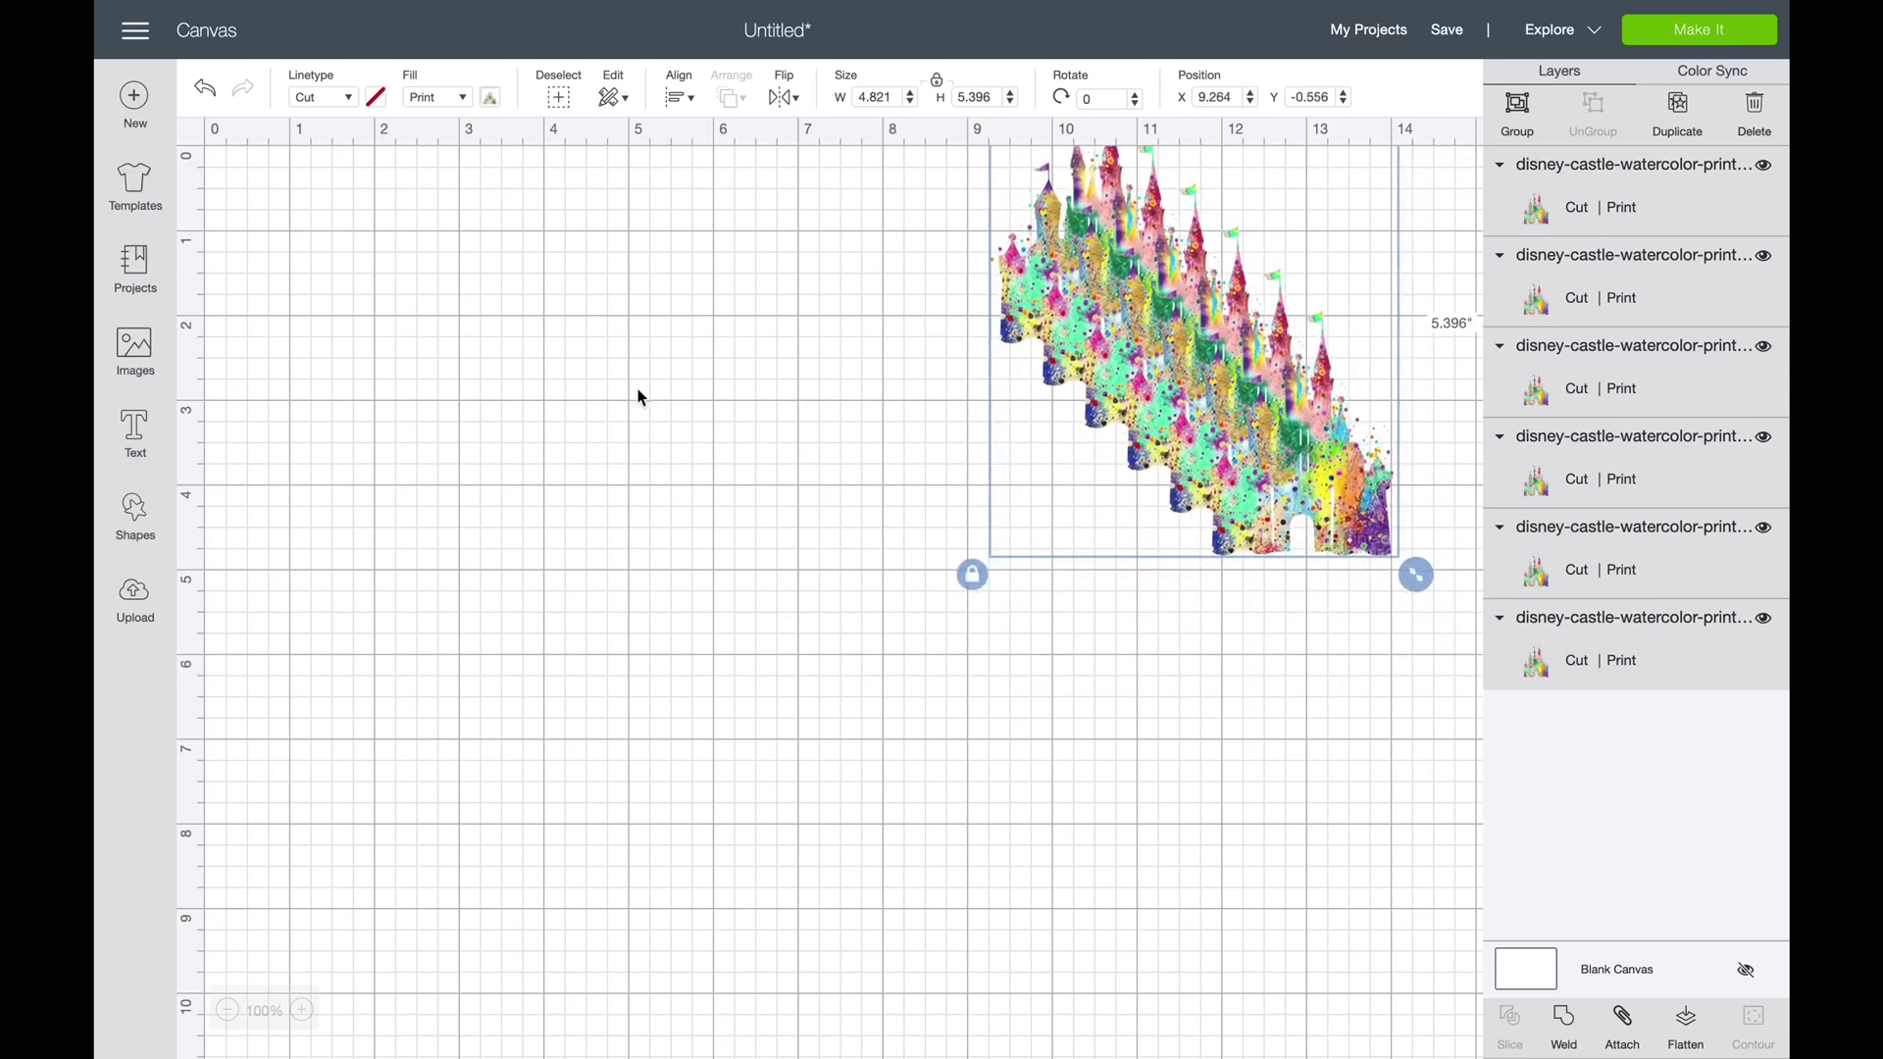
pyautogui.click(129, 512)
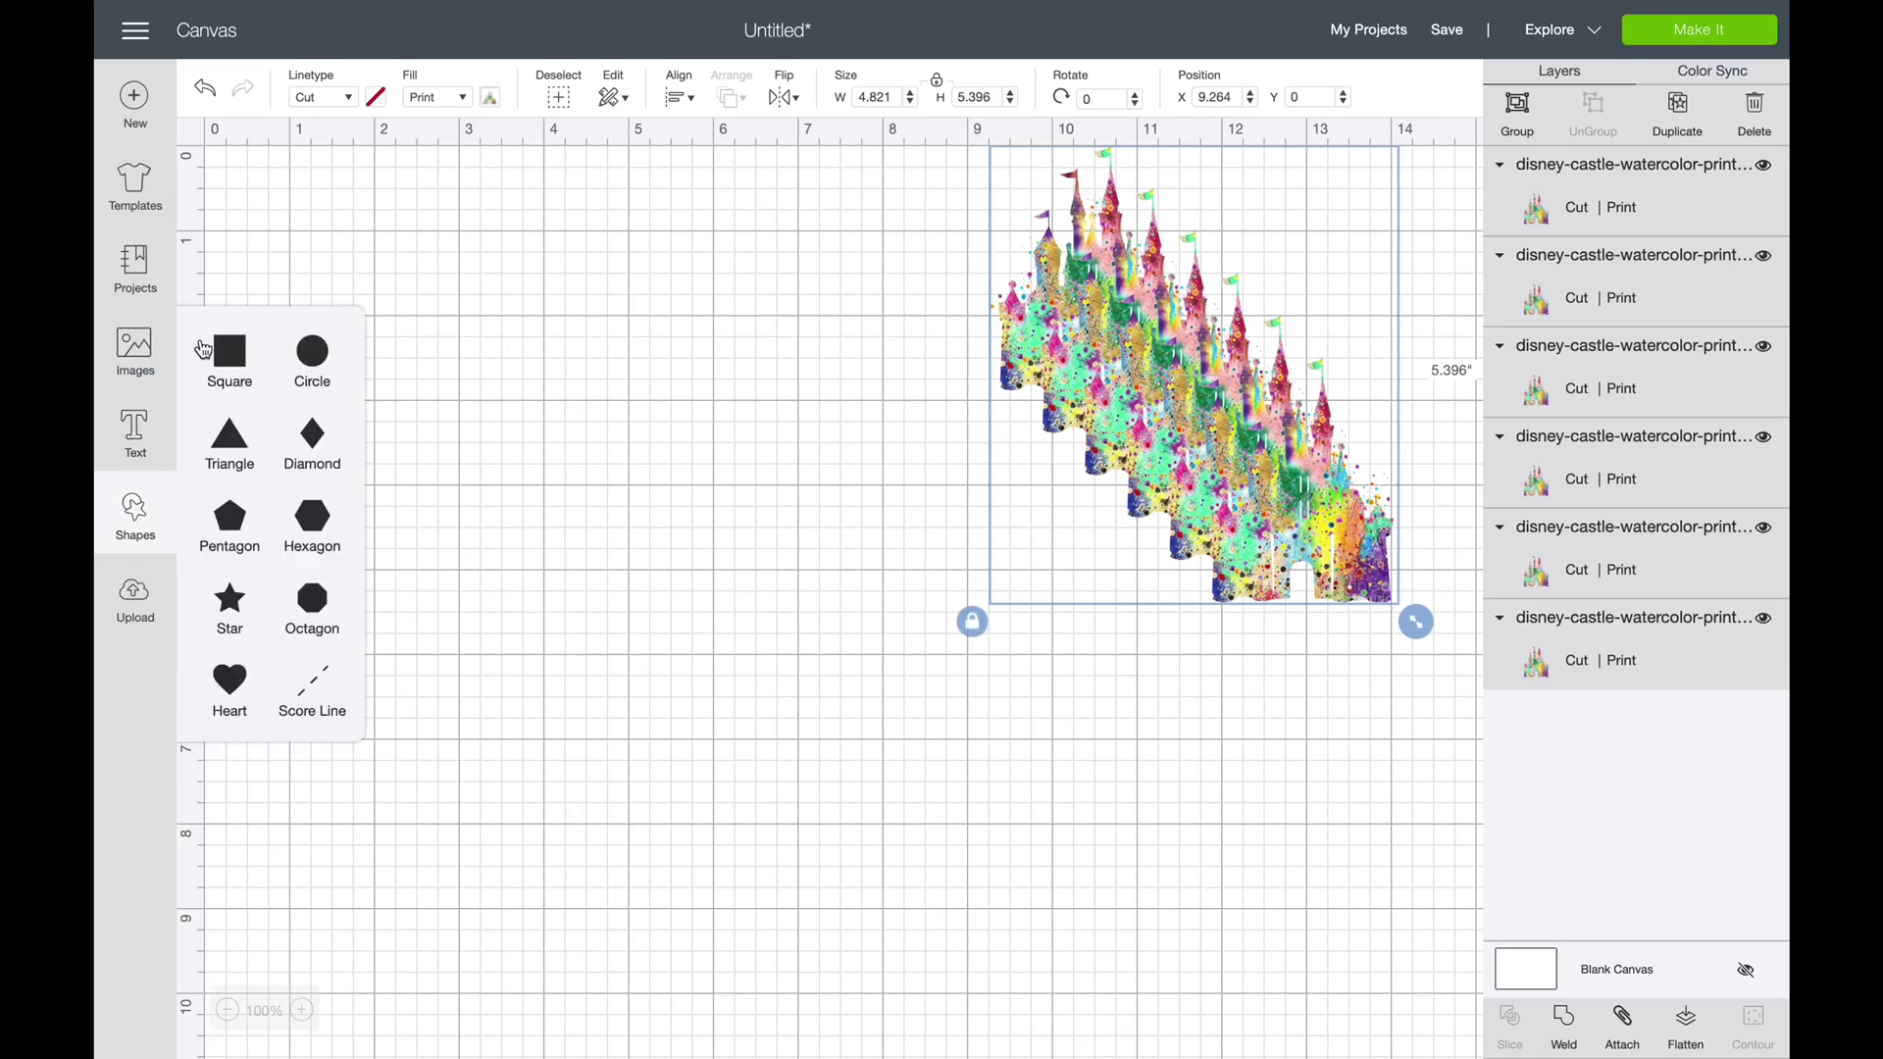
pyautogui.click(203, 350)
pyautogui.moveTo(539, 492); pyautogui.dragTo(657, 650)
# Set the square's fill to Print and stretch it to about 9.125 × 3.194 in
pyautogui.click(450, 98)
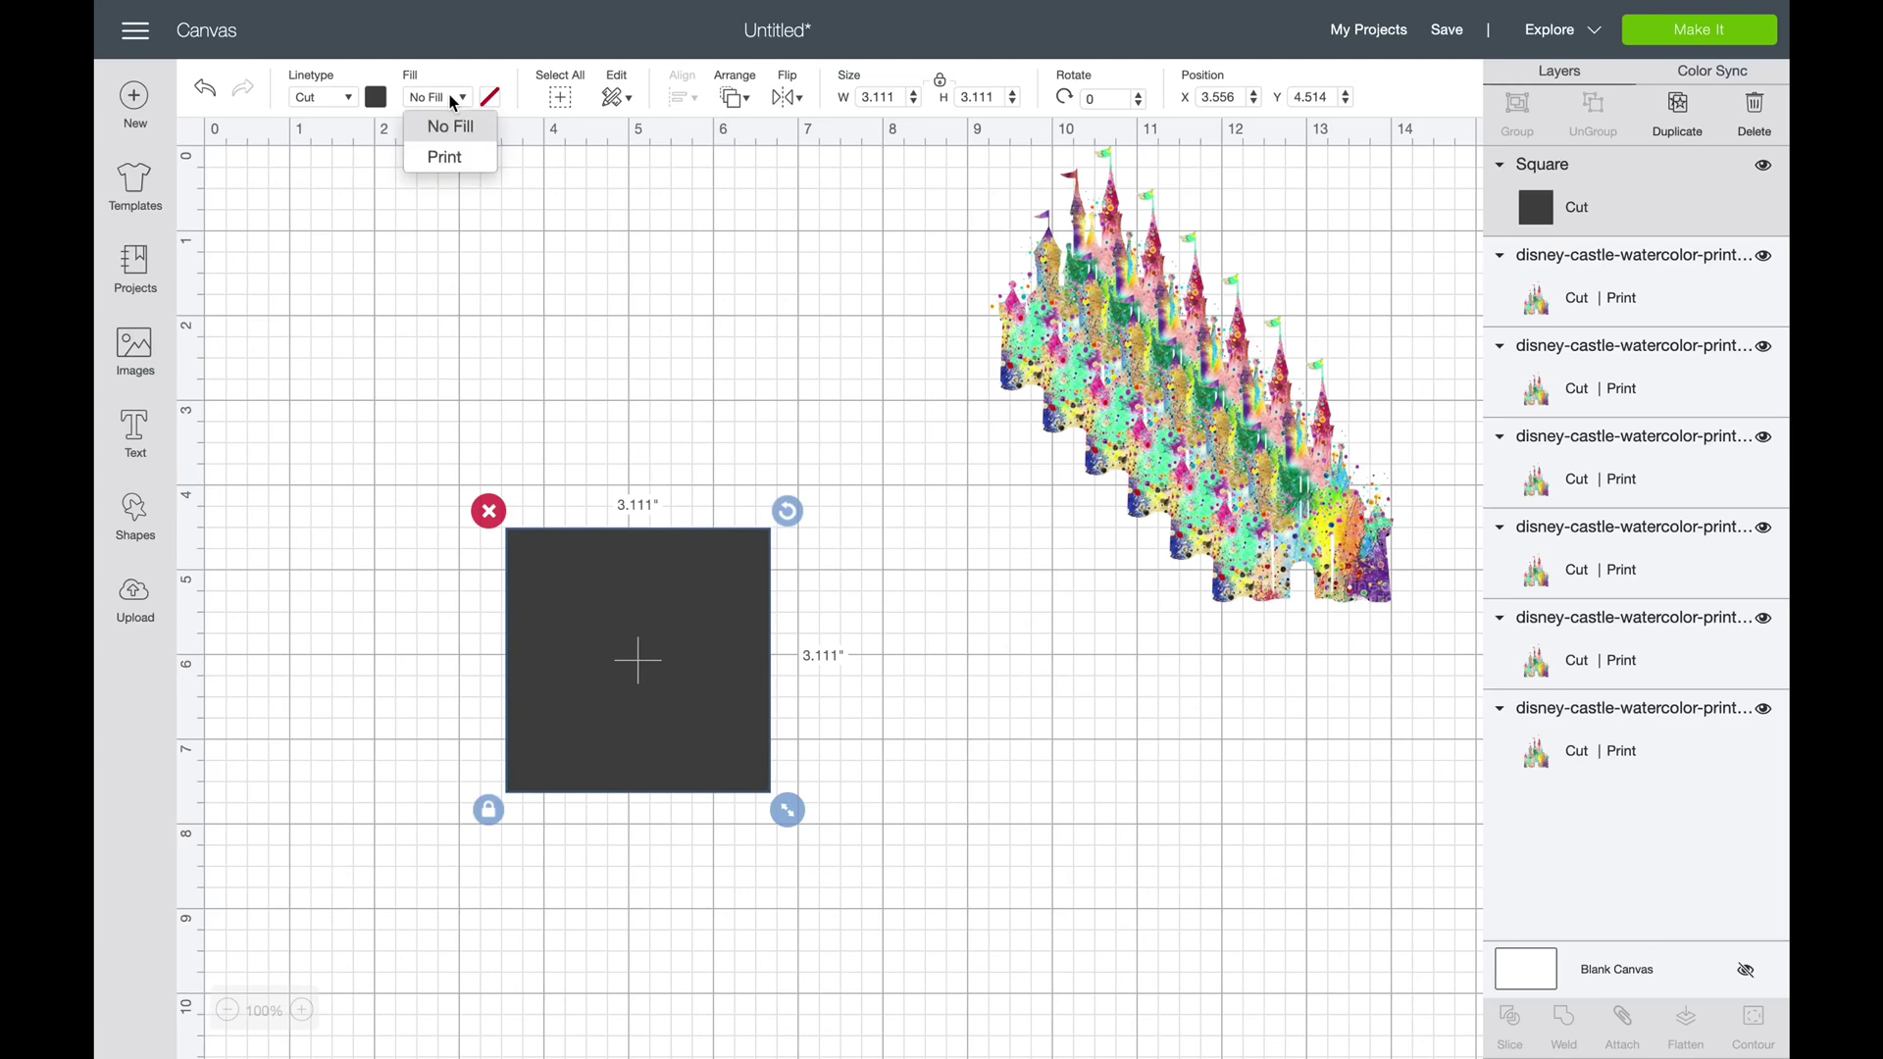
pyautogui.click(447, 156)
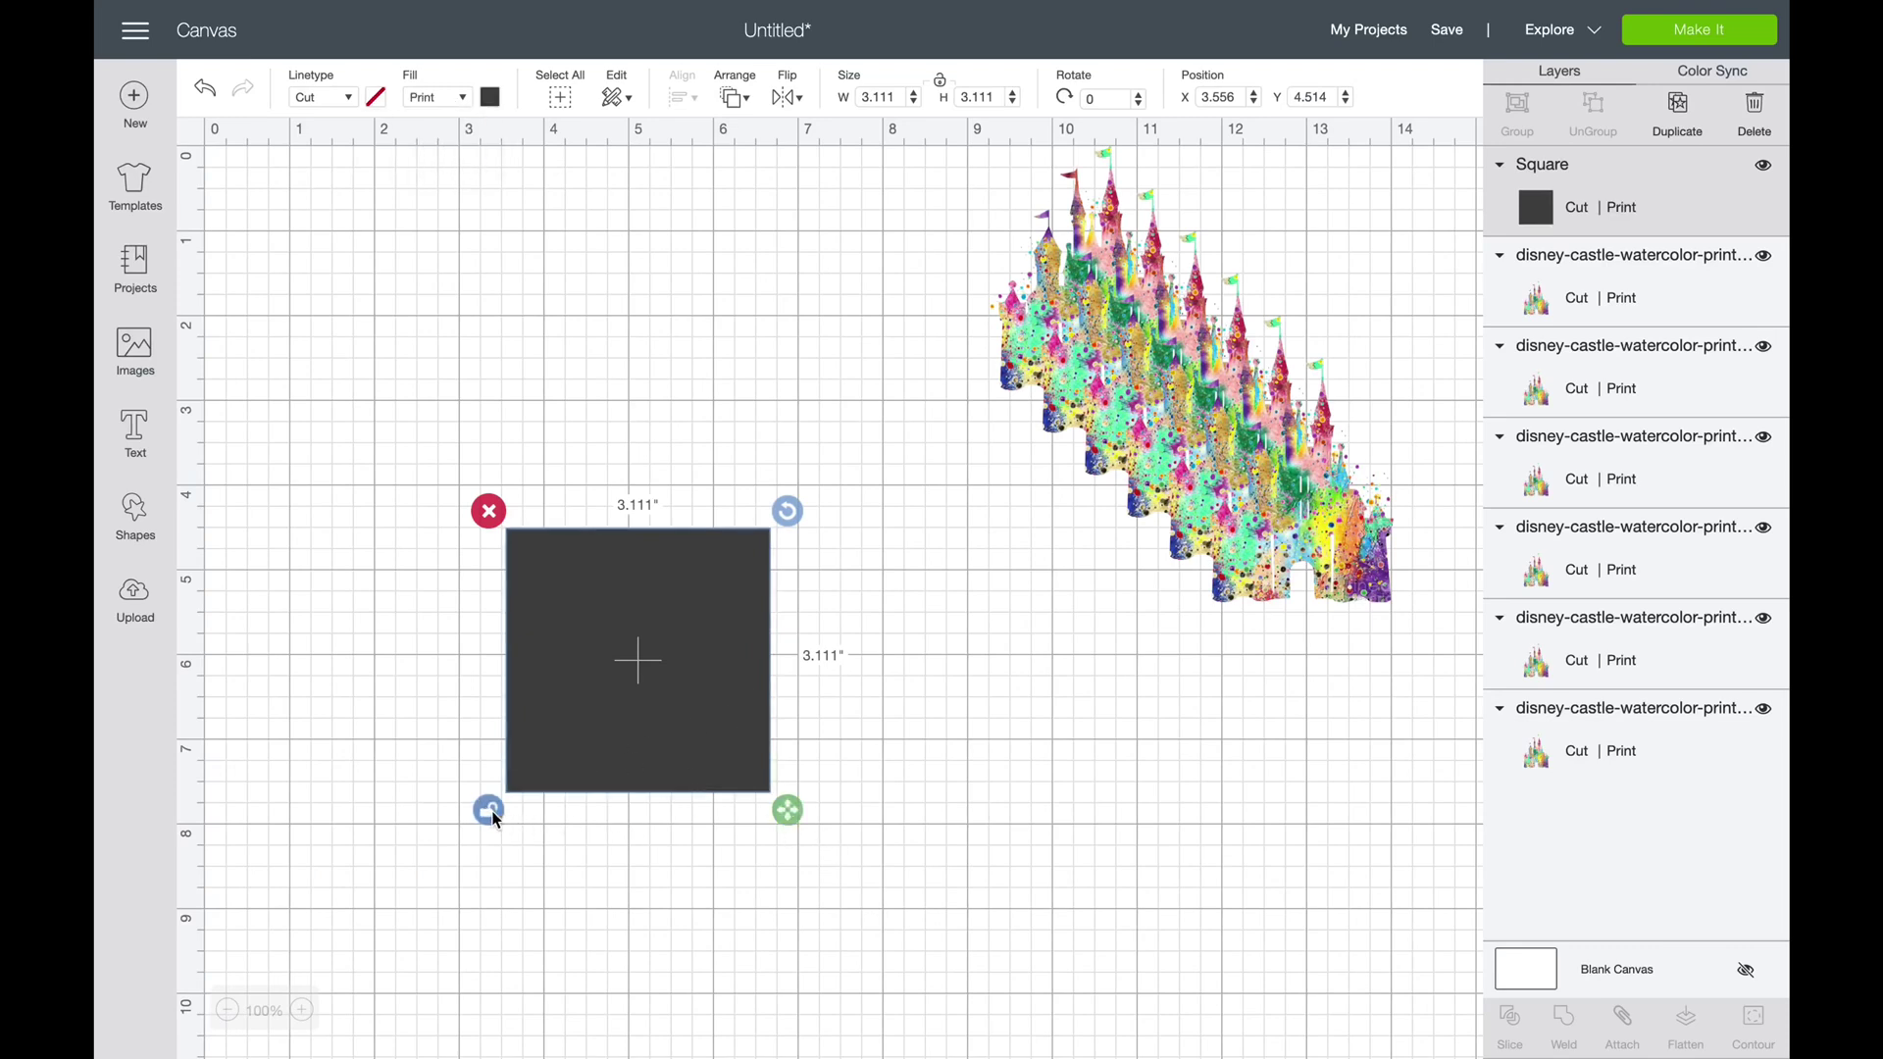
pyautogui.moveTo(794, 817); pyautogui.dragTo(1301, 822)
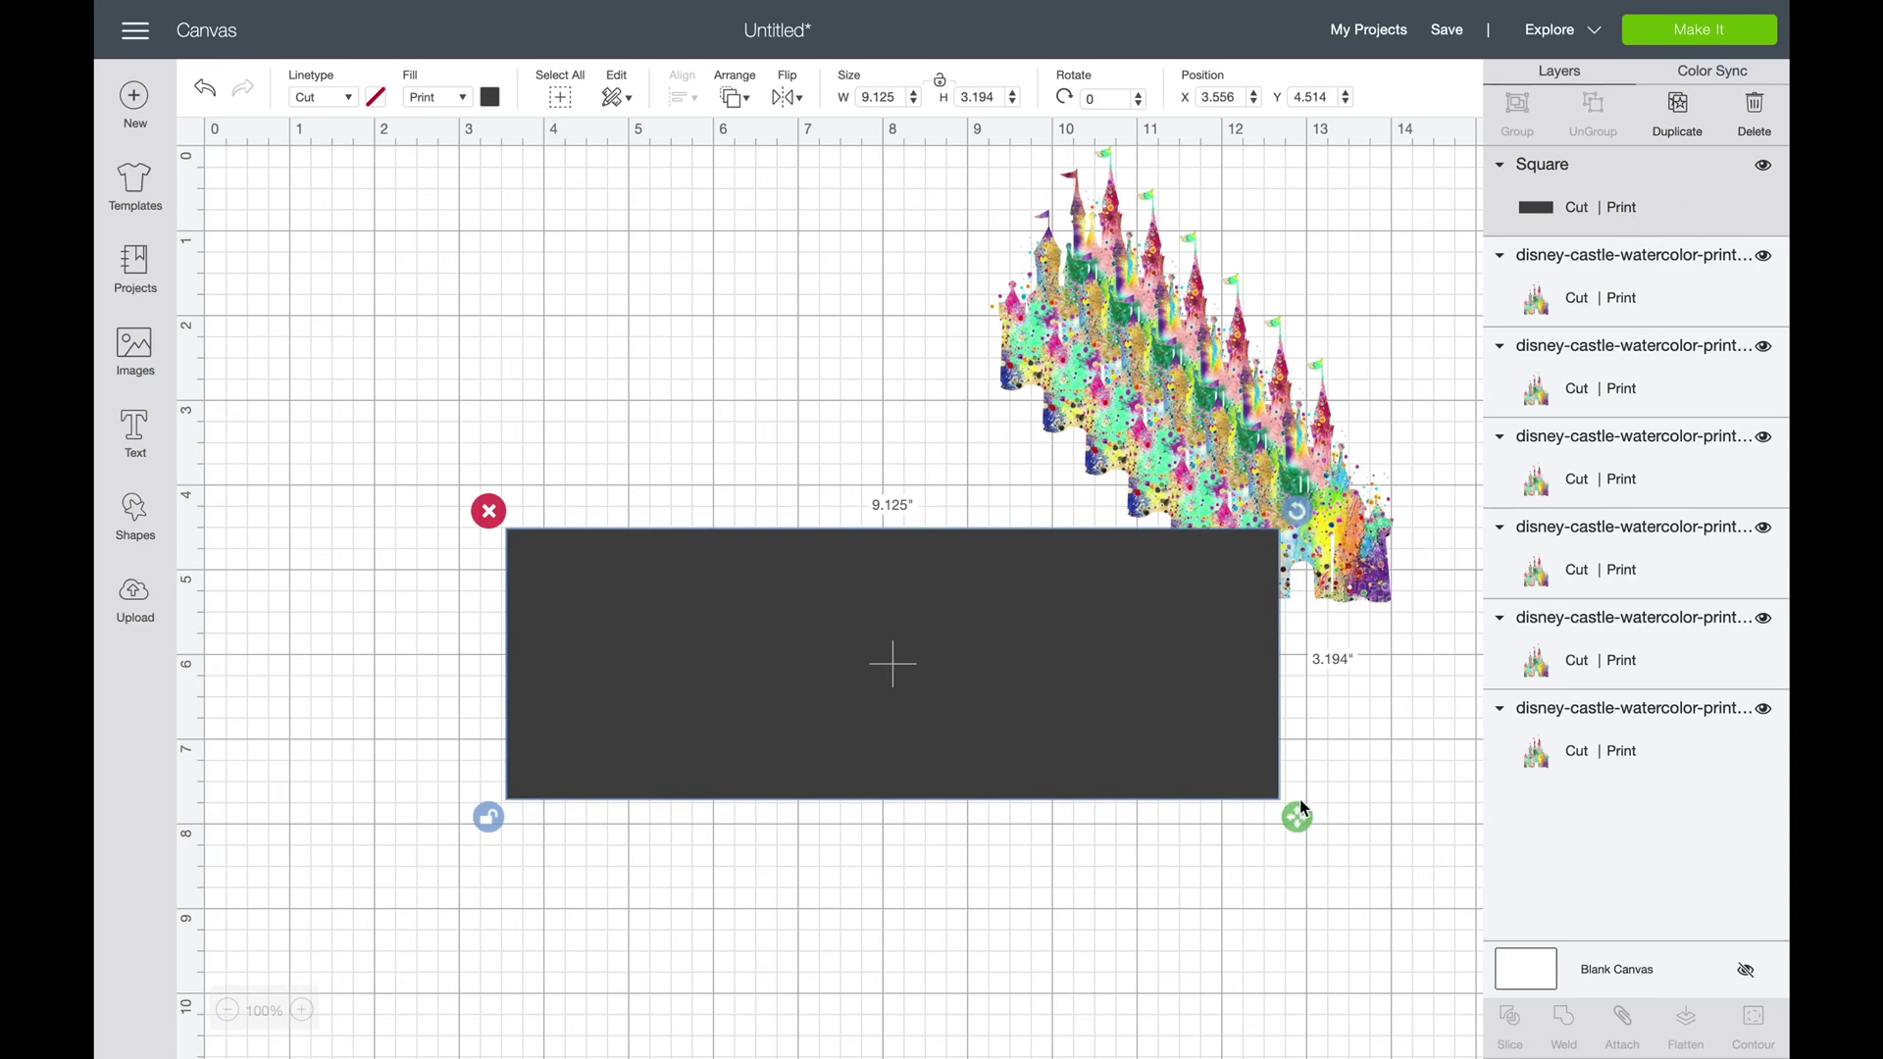
# Resize the print-fill rectangle with its corner handle to 9.25 × 6.75 inches
pyautogui.moveTo(1296, 820); pyautogui.dragTo(1313, 821)
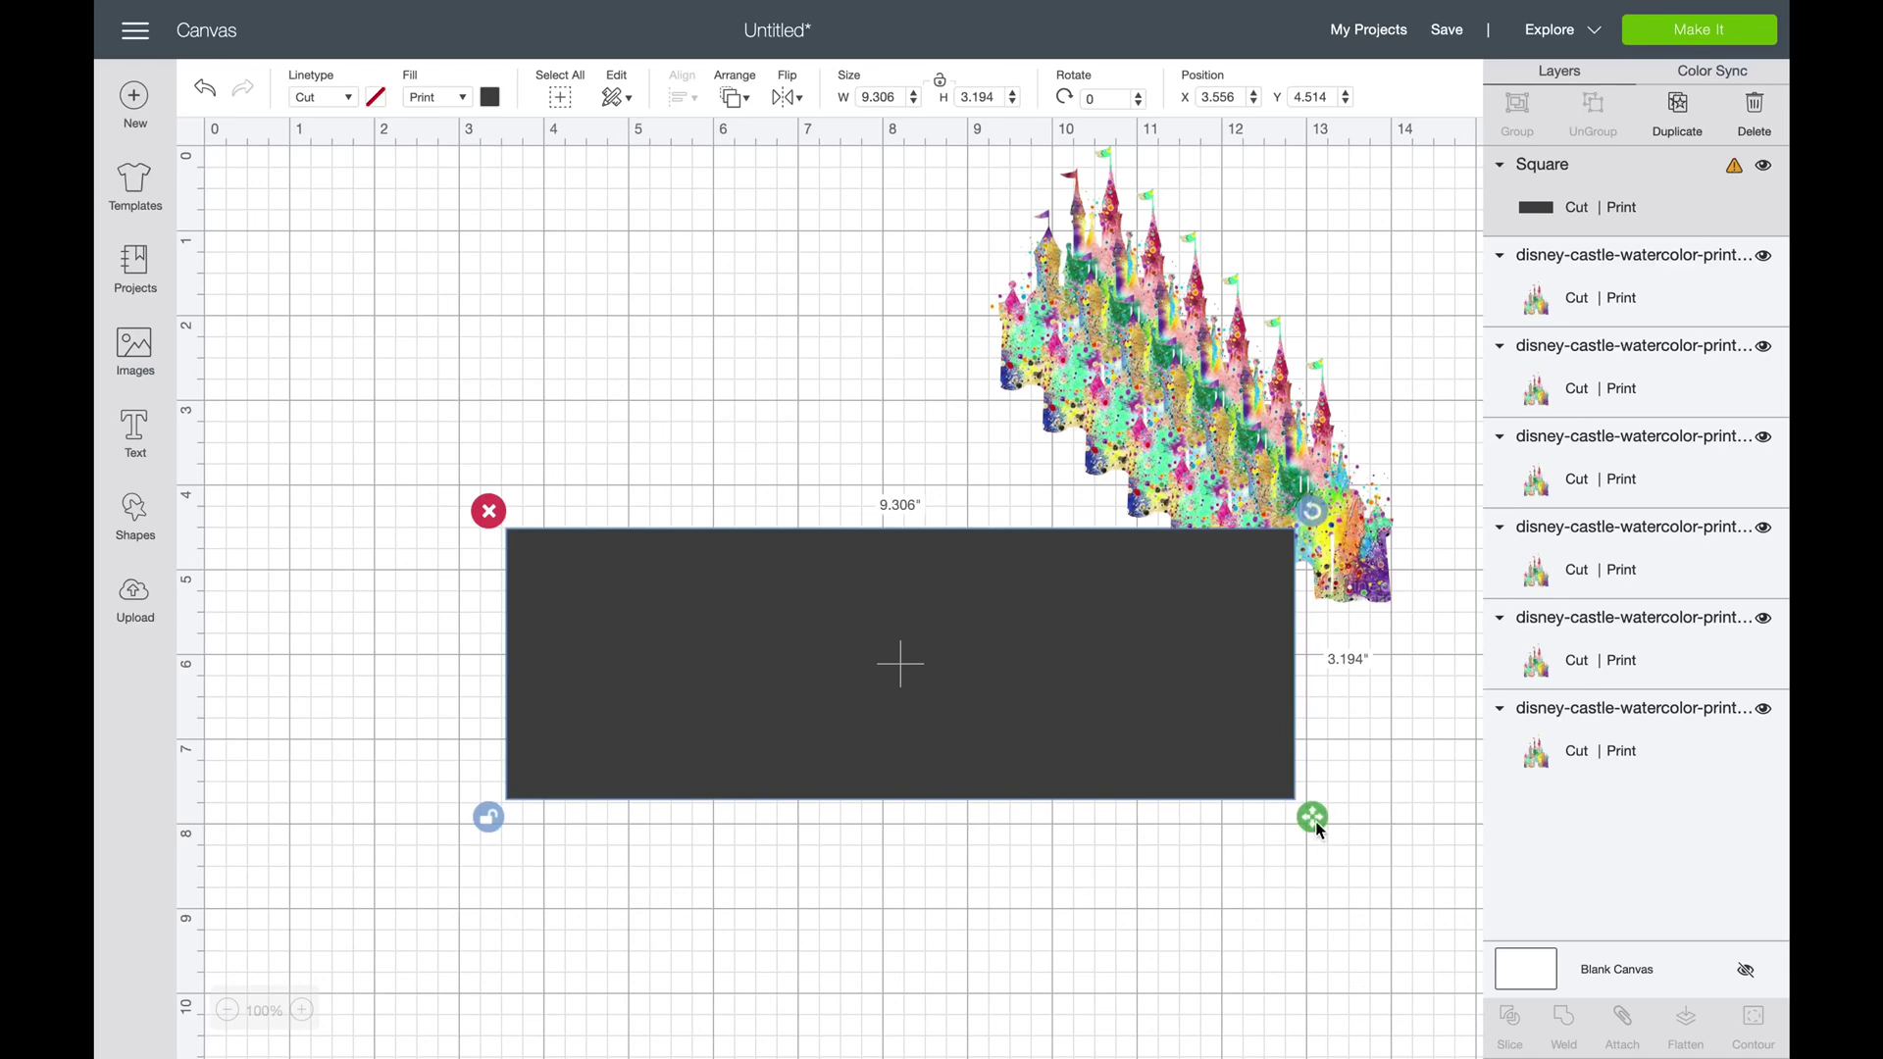
pyautogui.moveTo(1316, 824); pyautogui.dragTo(1309, 823)
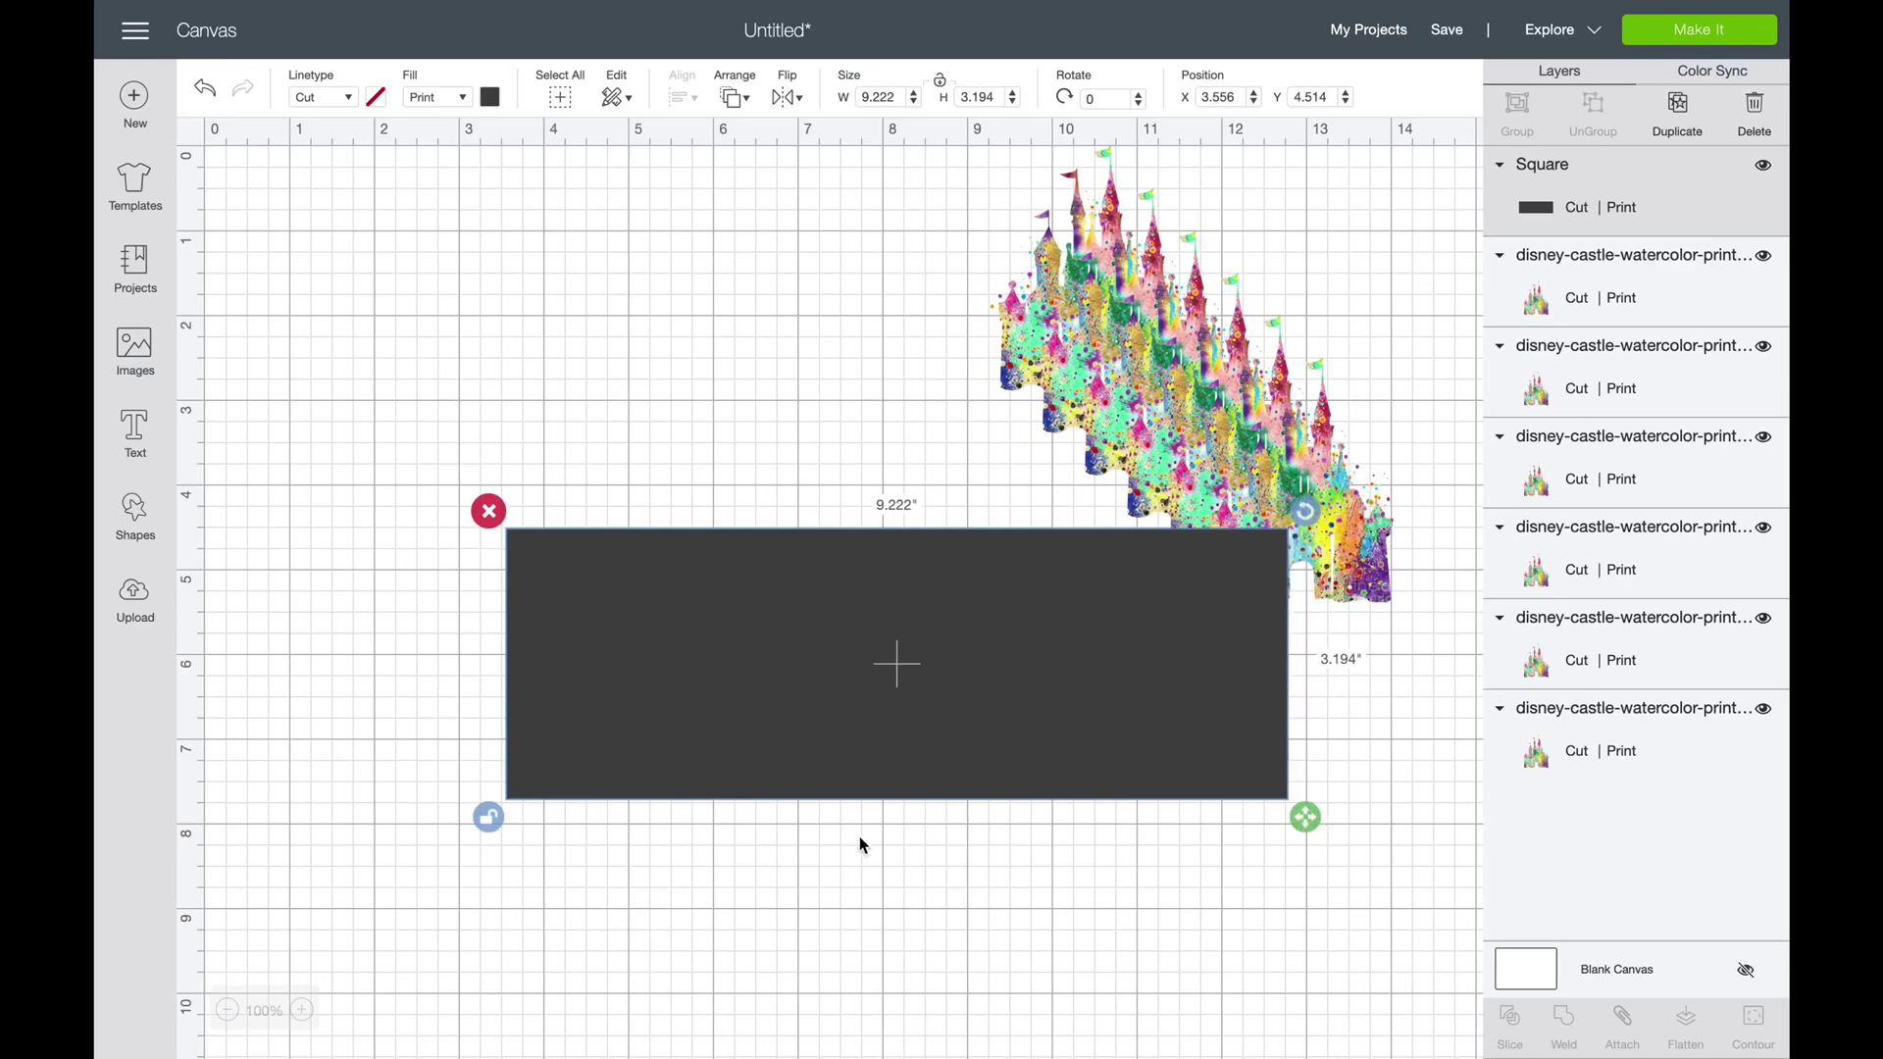
pyautogui.moveTo(1303, 822); pyautogui.dragTo(1312, 1055)
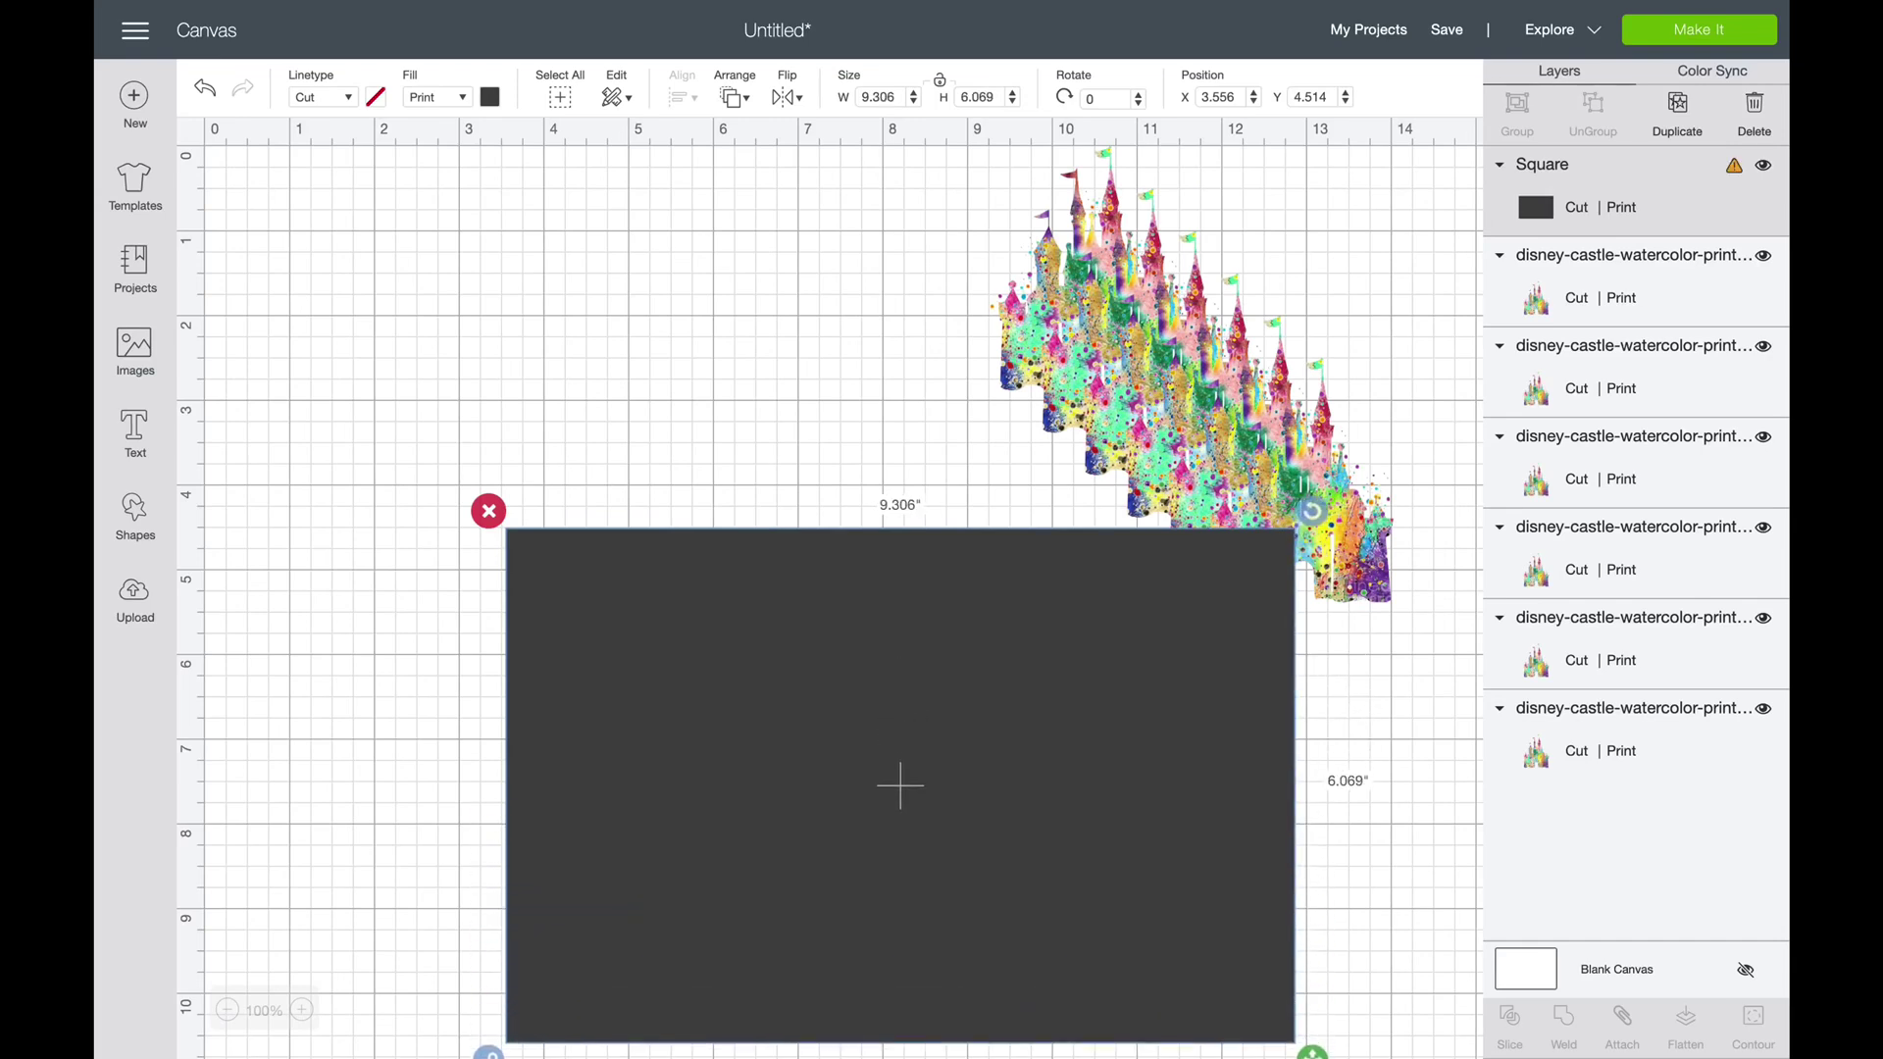
pyautogui.scroll(-2, 1345, 977)
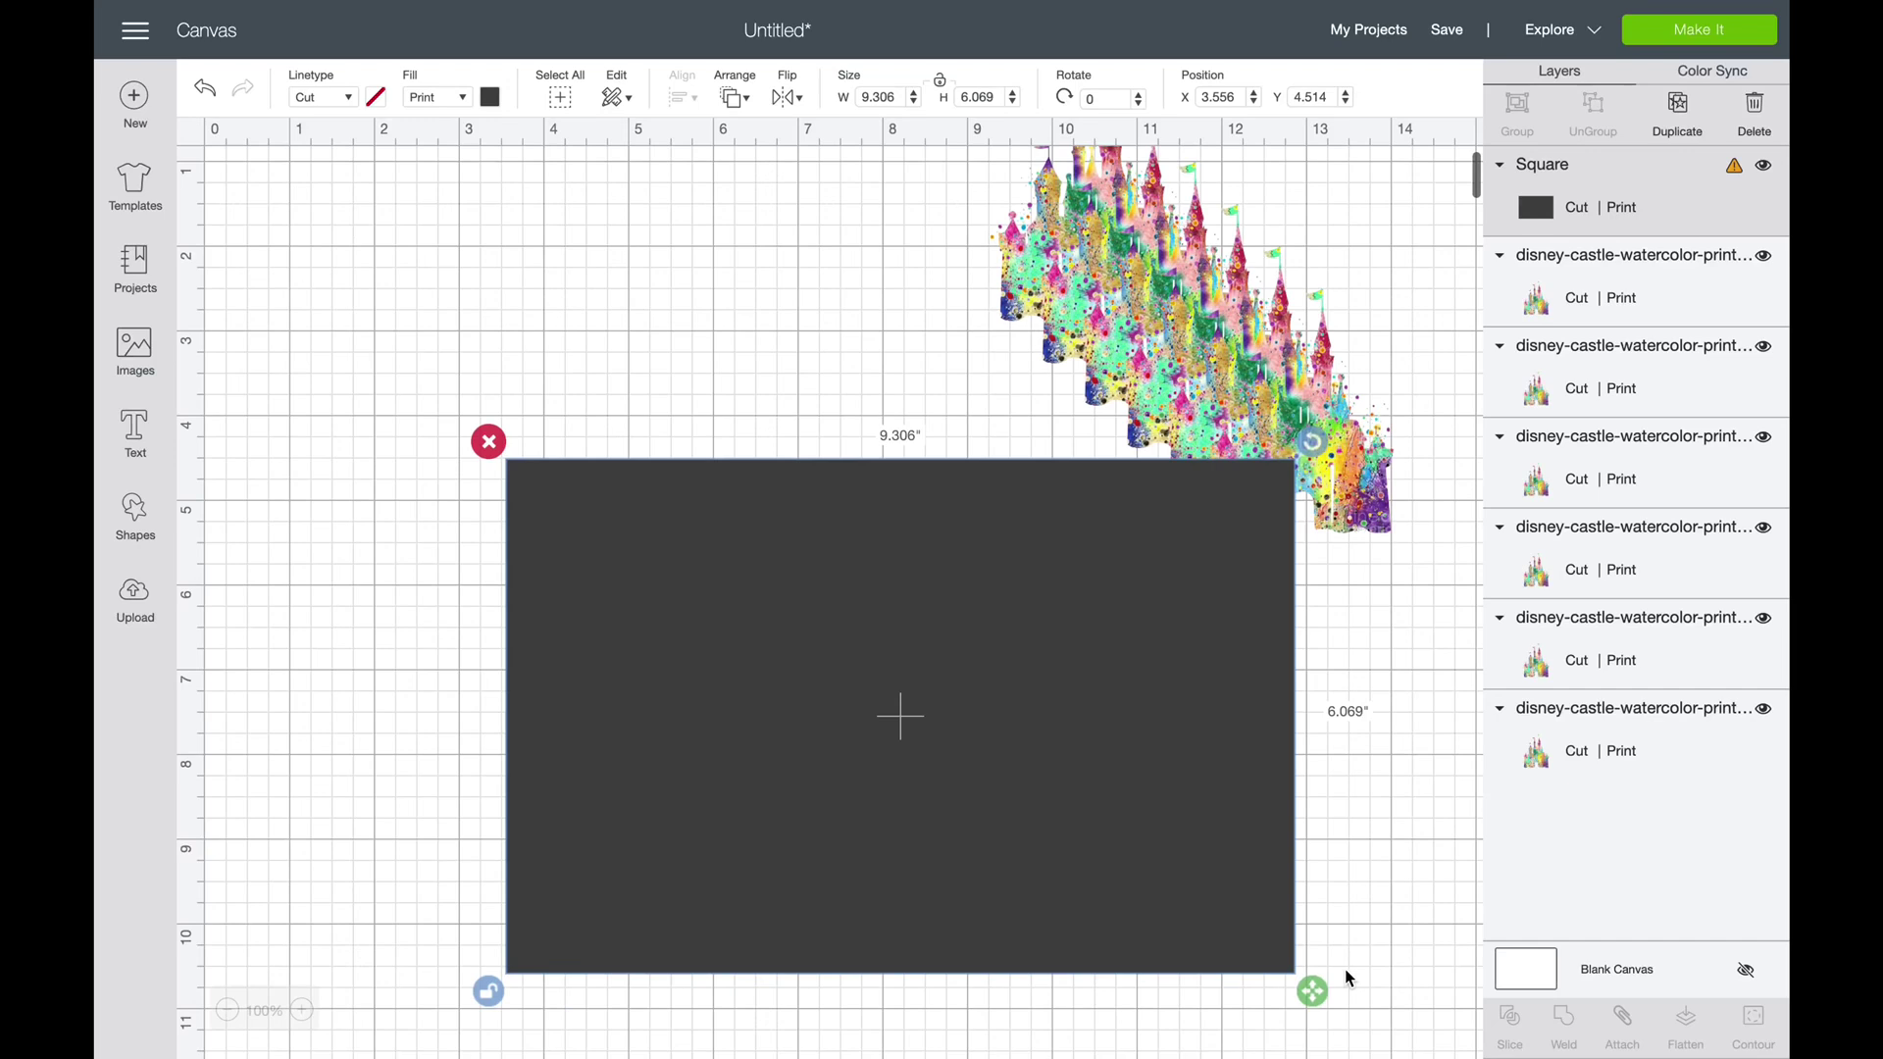
pyautogui.moveTo(1320, 987); pyautogui.dragTo(1317, 1041)
pyautogui.scroll(-5, 1406, 885)
pyautogui.moveTo(1309, 880); pyautogui.dragTo(1306, 900)
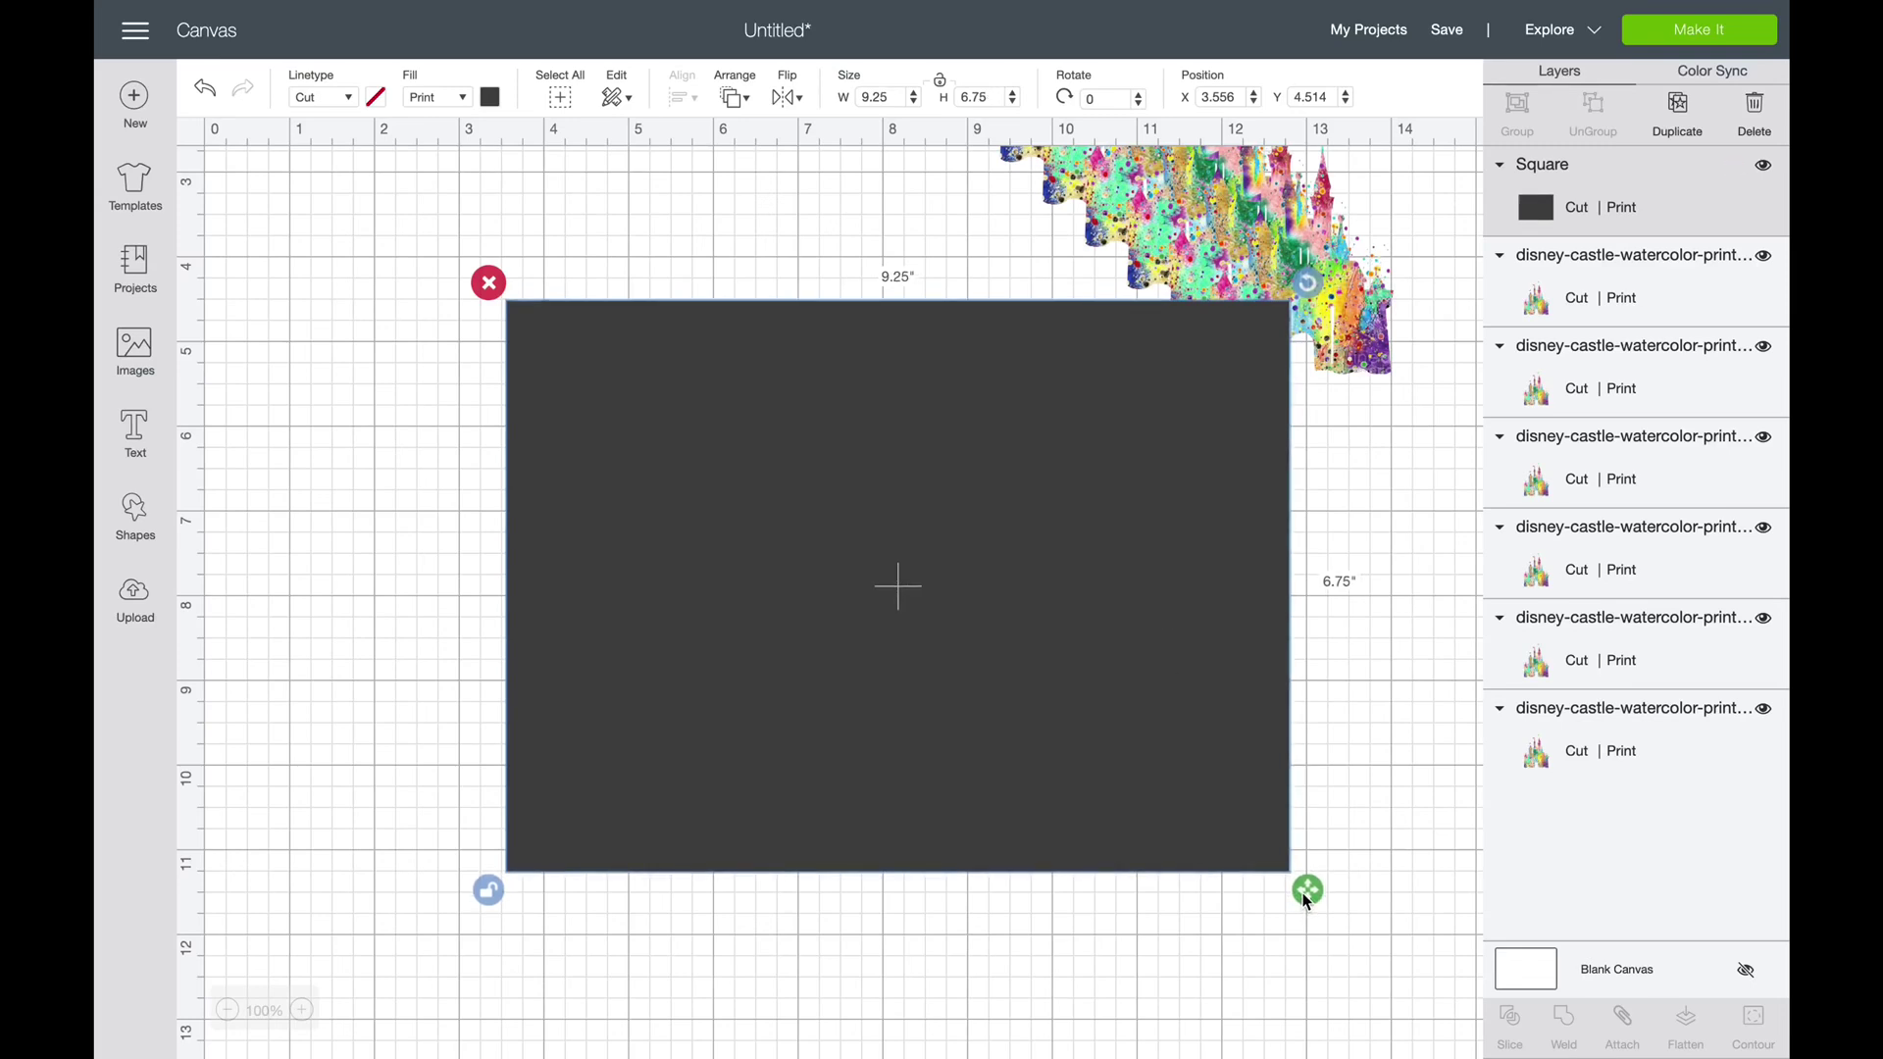
# Reposition the rectangle behind a castle, then place that castle rotated 90° at its upper-left corner
pyautogui.moveTo(1193, 523); pyautogui.dragTo(1025, 572)
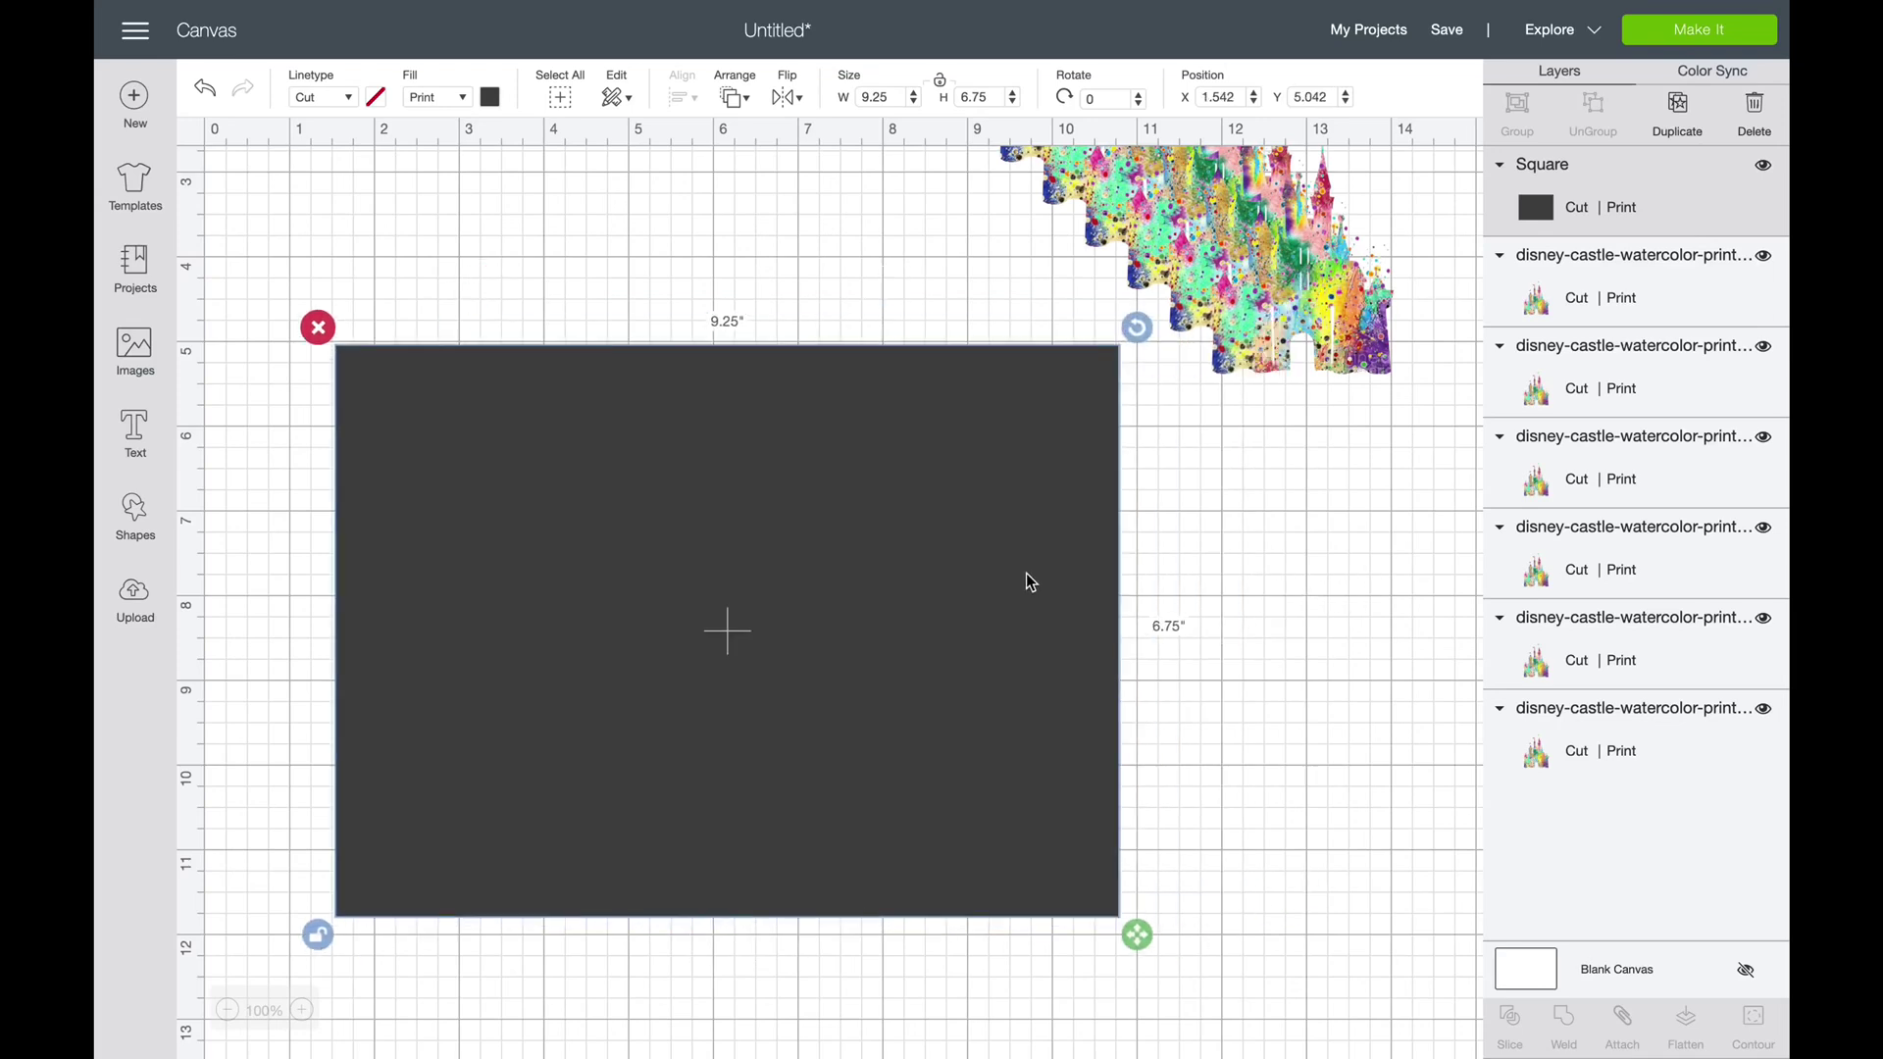
pyautogui.moveTo(961, 473); pyautogui.dragTo(1098, 437)
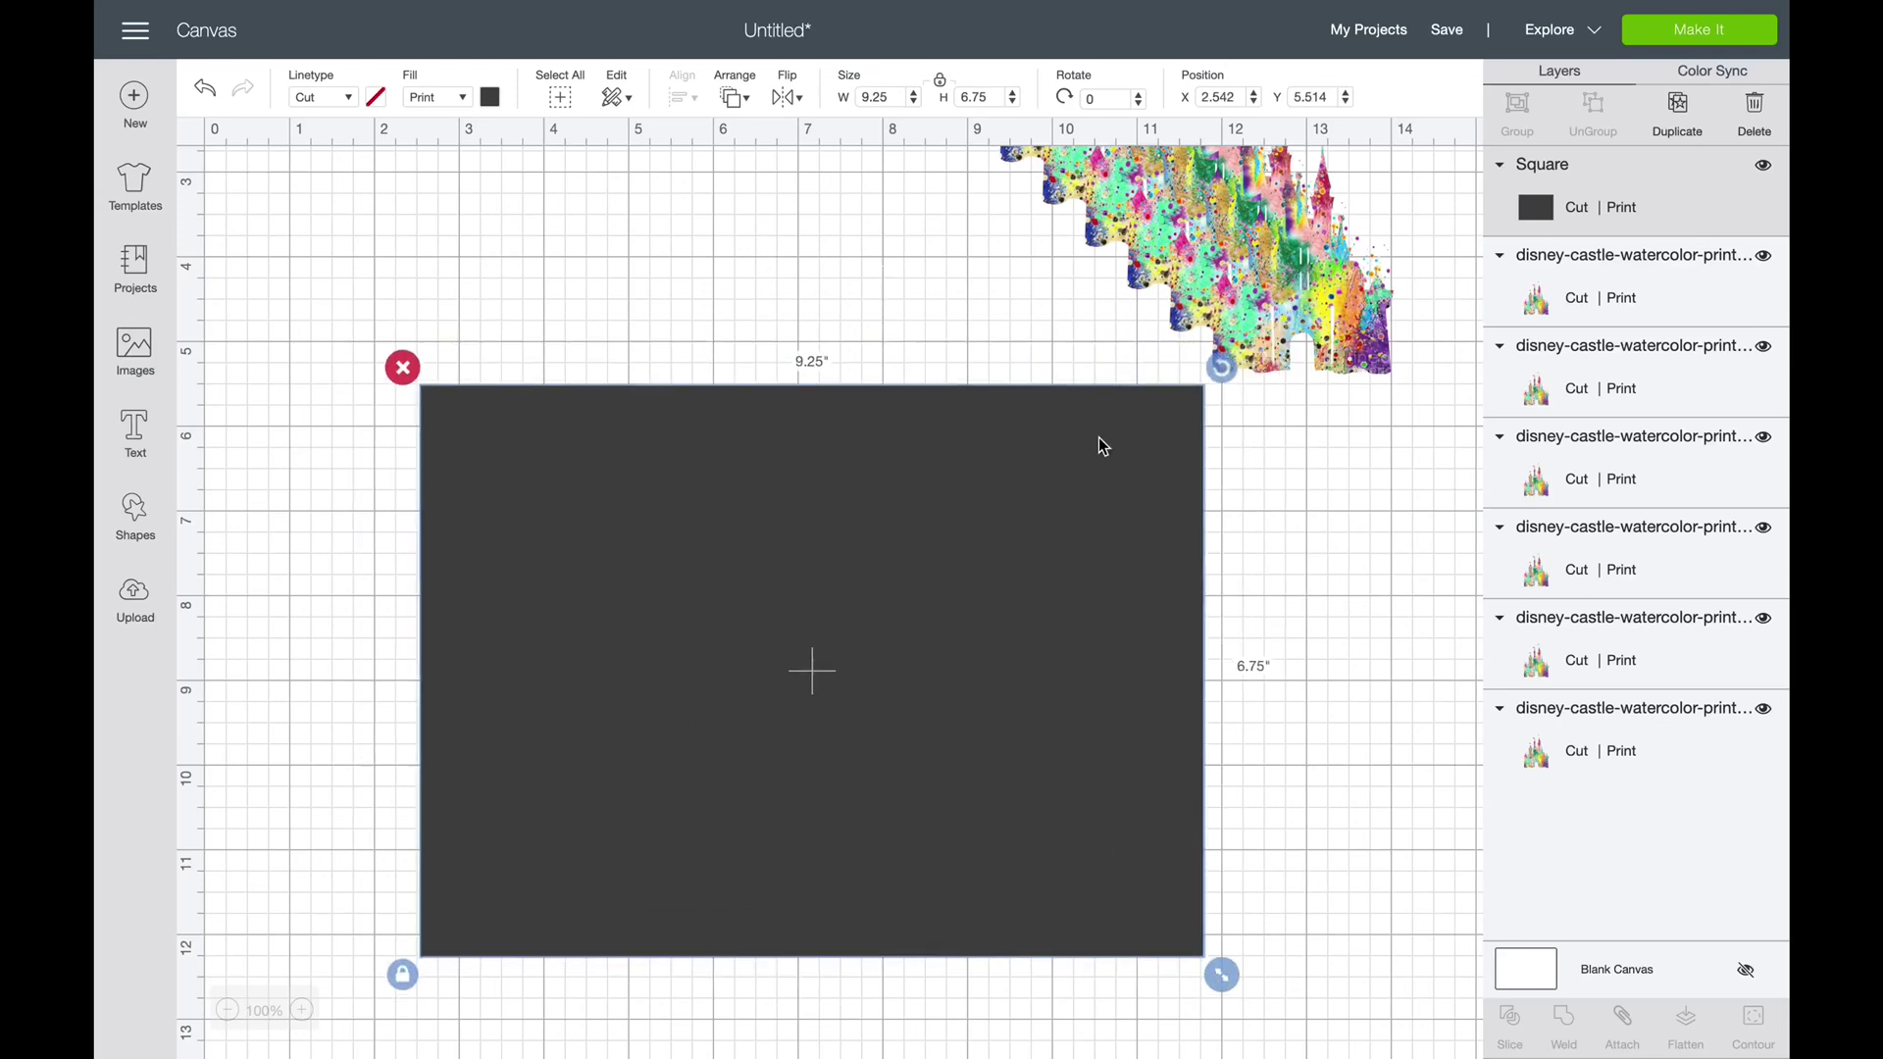
pyautogui.rightClick(997, 568)
pyautogui.click(1059, 580)
pyautogui.click(785, 591)
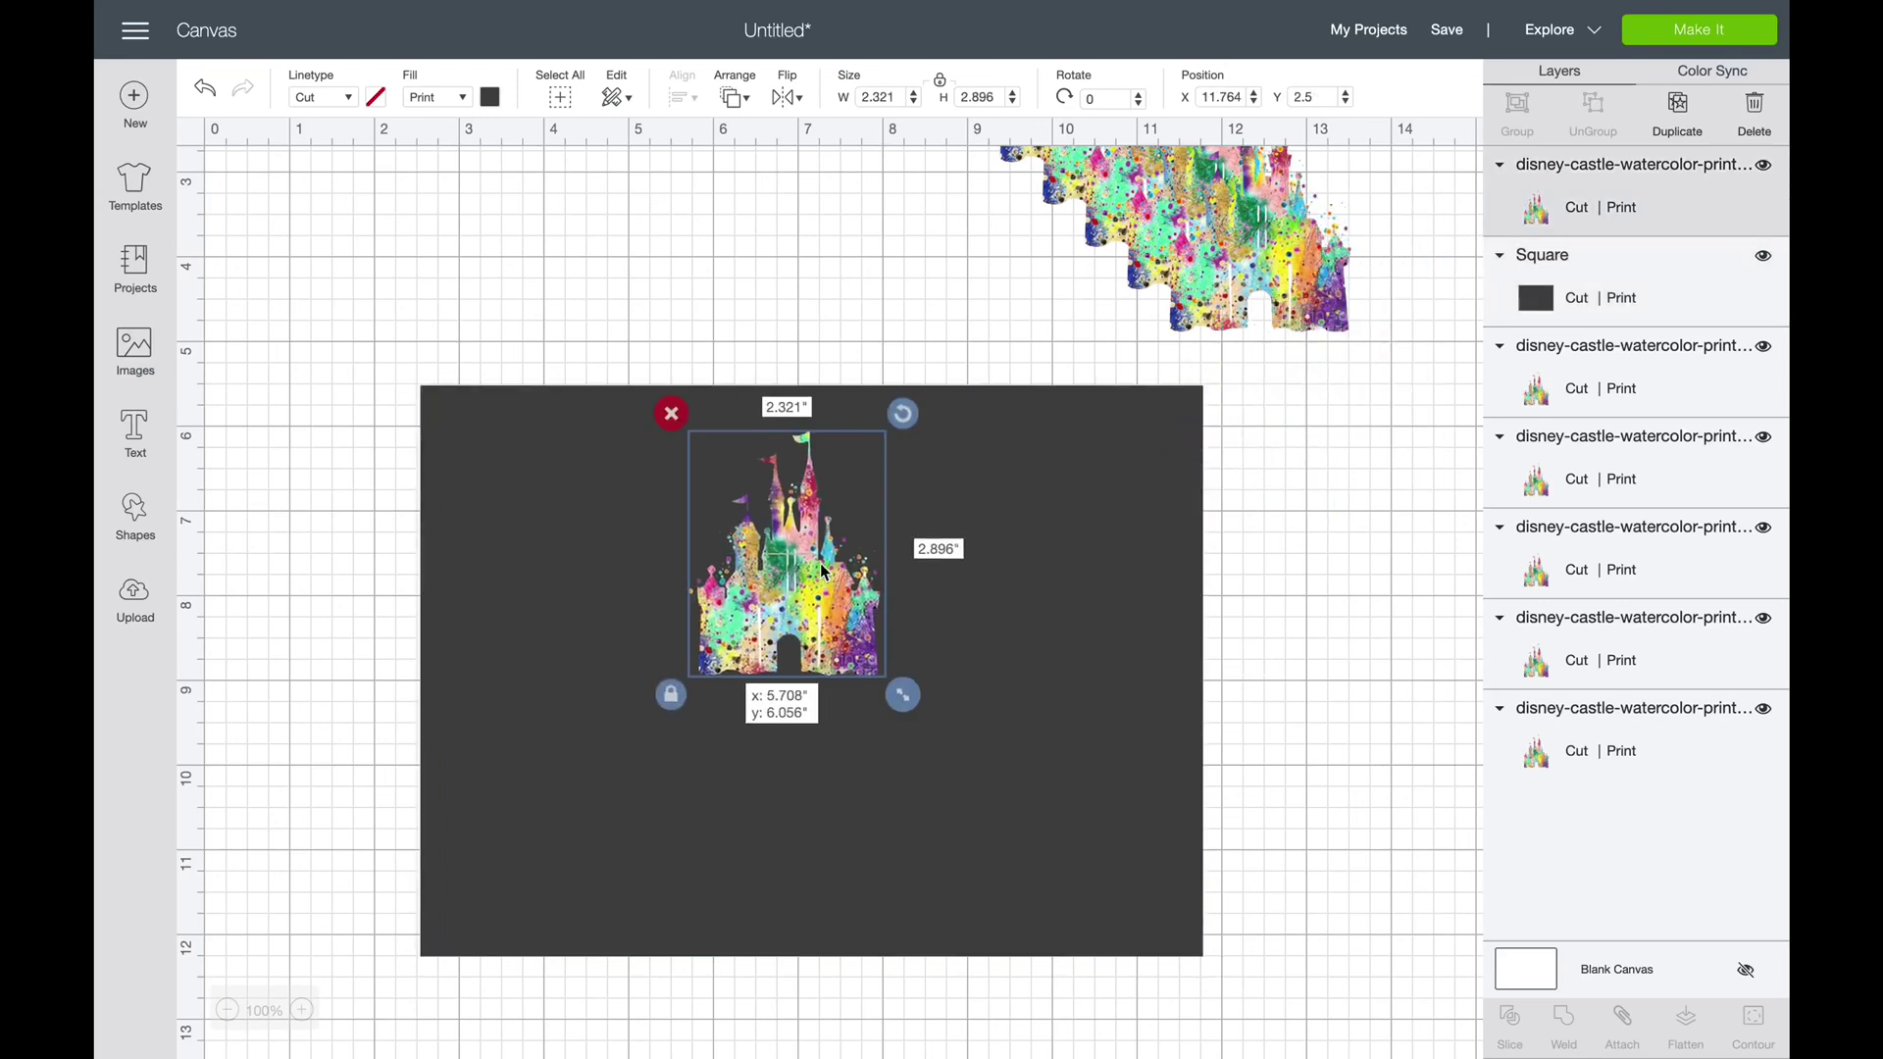
pyautogui.moveTo(784, 591); pyautogui.dragTo(555, 558)
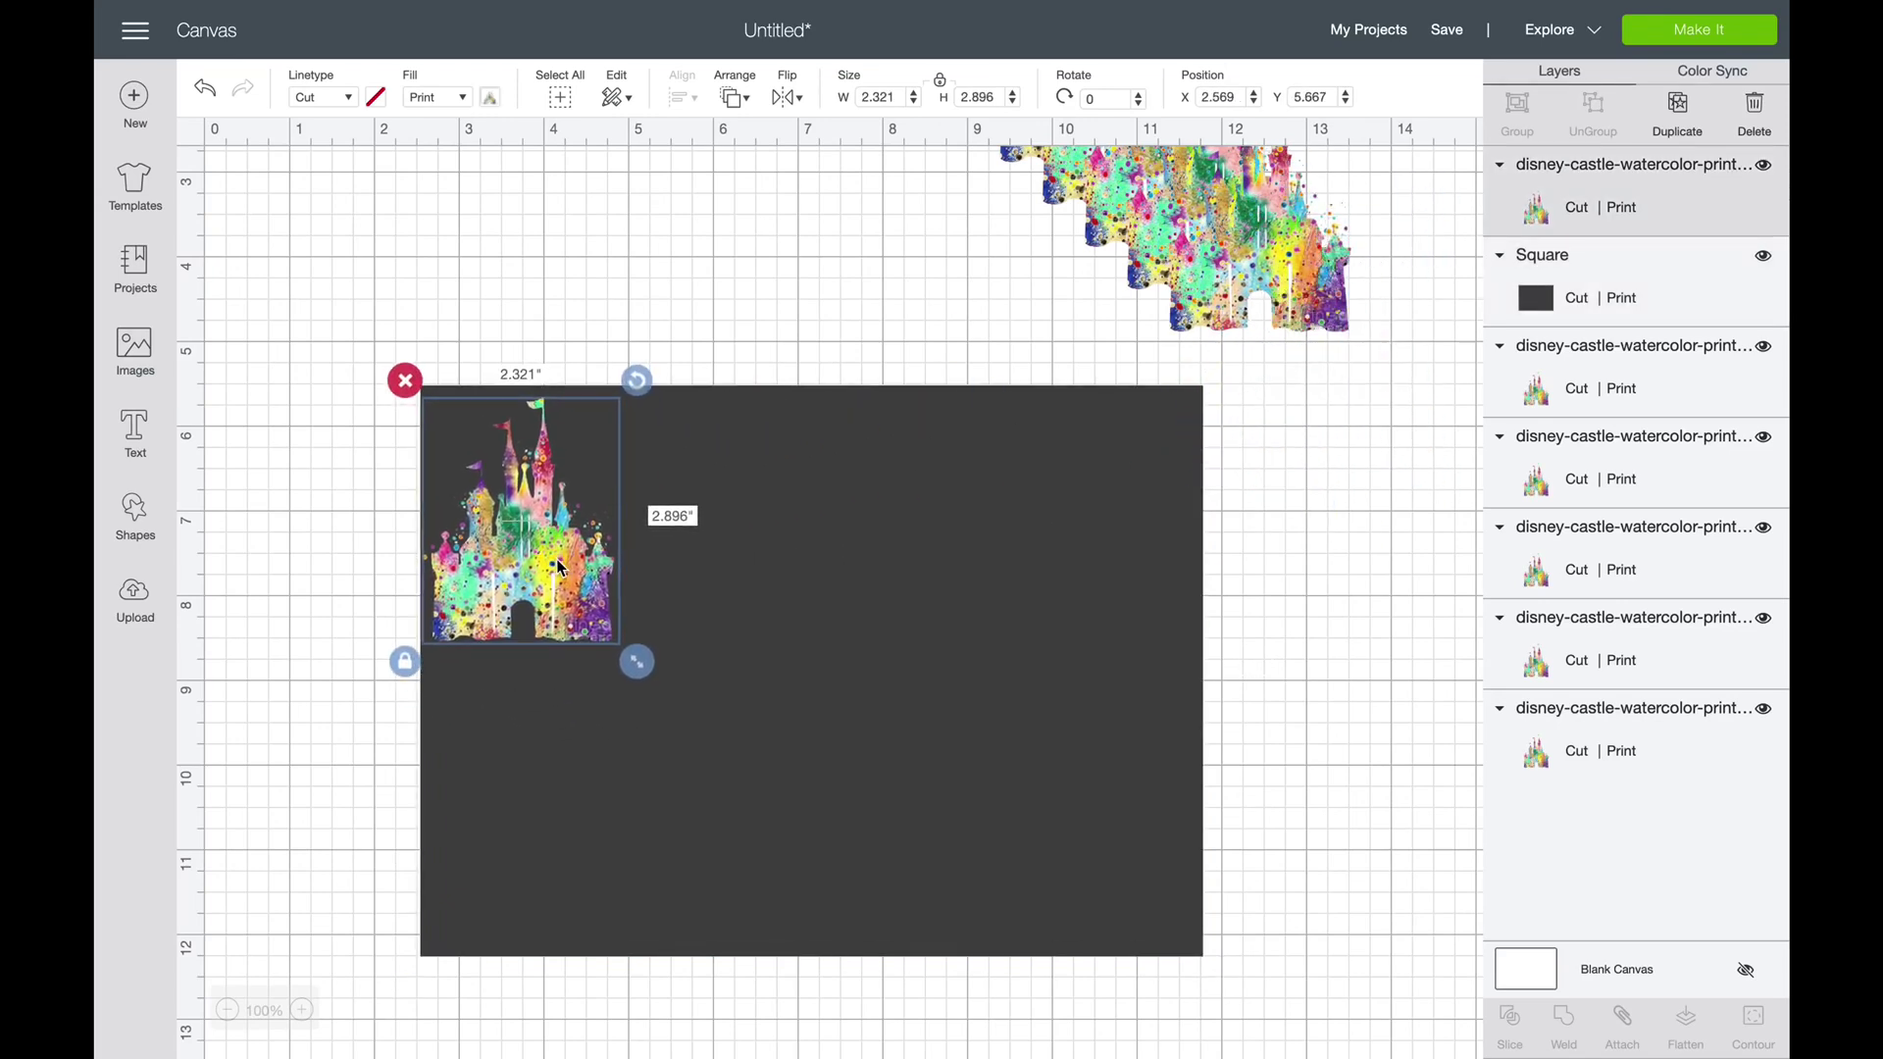
pyautogui.moveTo(633, 381); pyautogui.dragTo(733, 694)
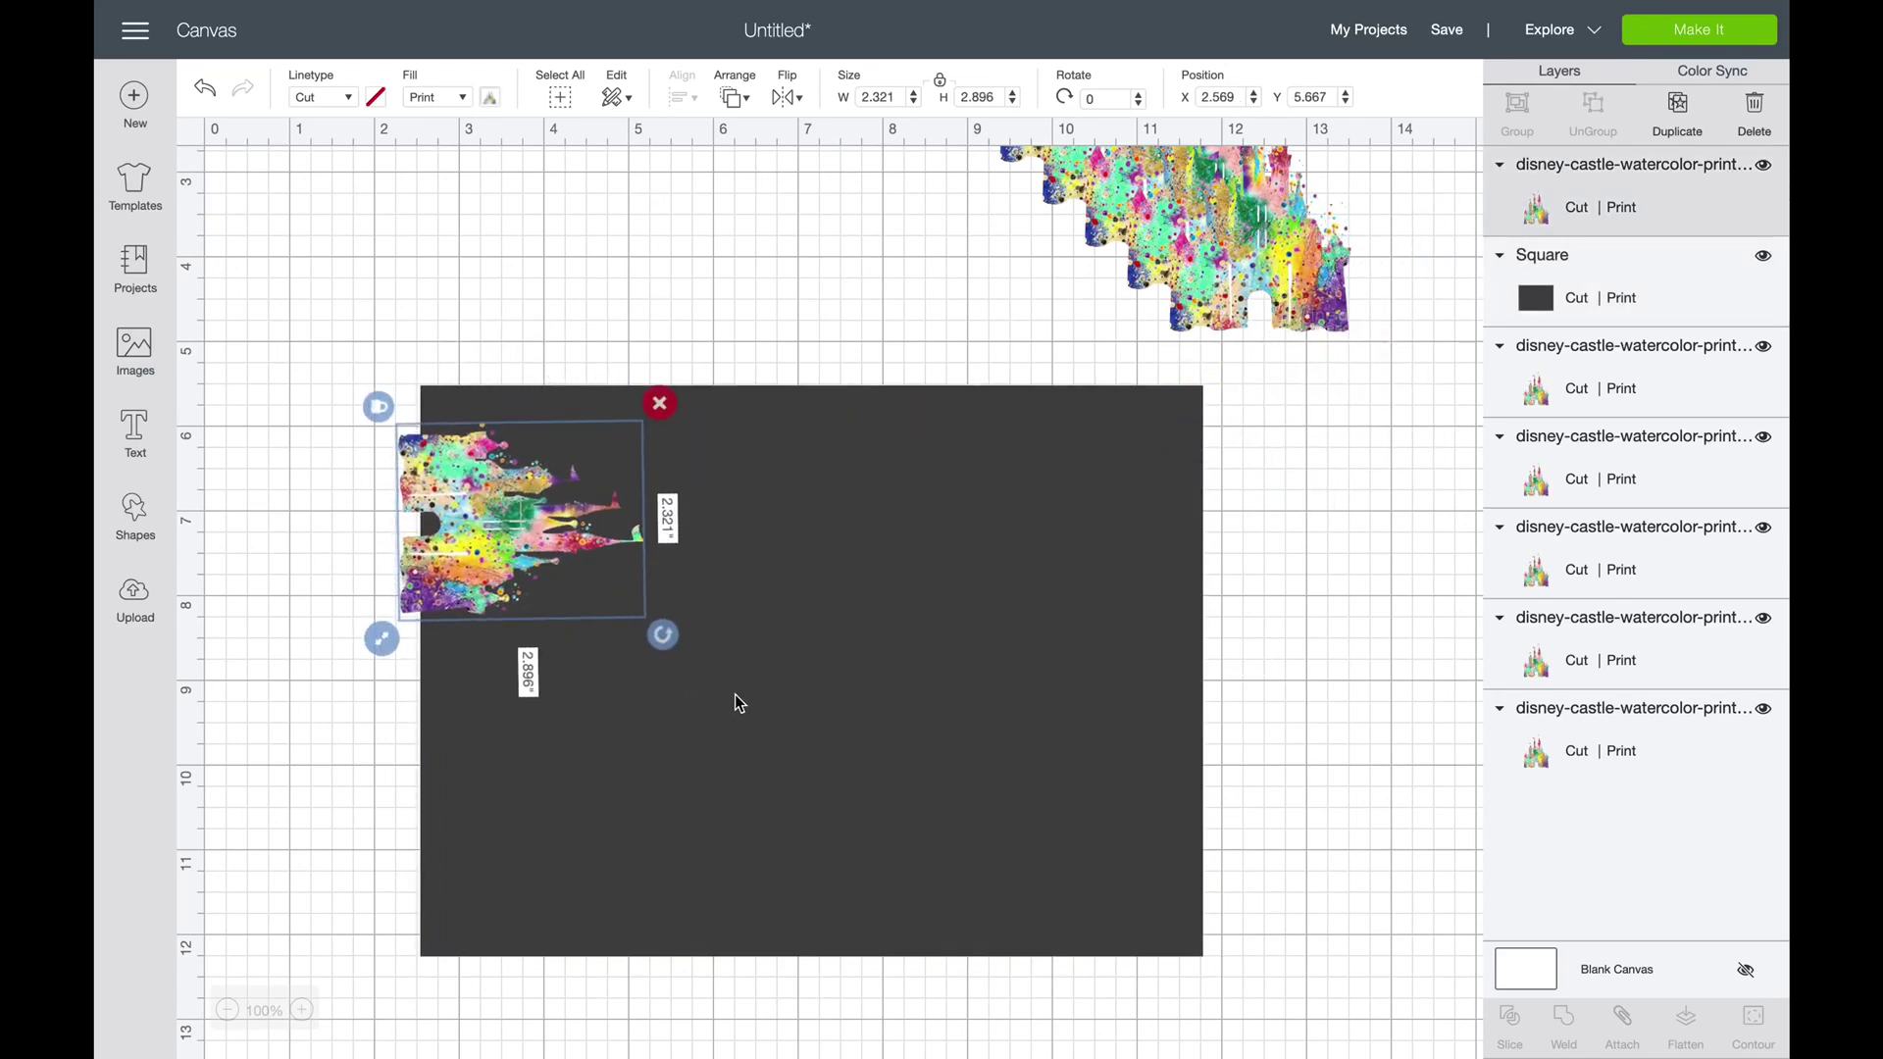
pyautogui.moveTo(486, 495)
pyautogui.mouseDown()
pyautogui.moveTo(518, 488)
pyautogui.moveTo(500, 460)
pyautogui.mouseUp()
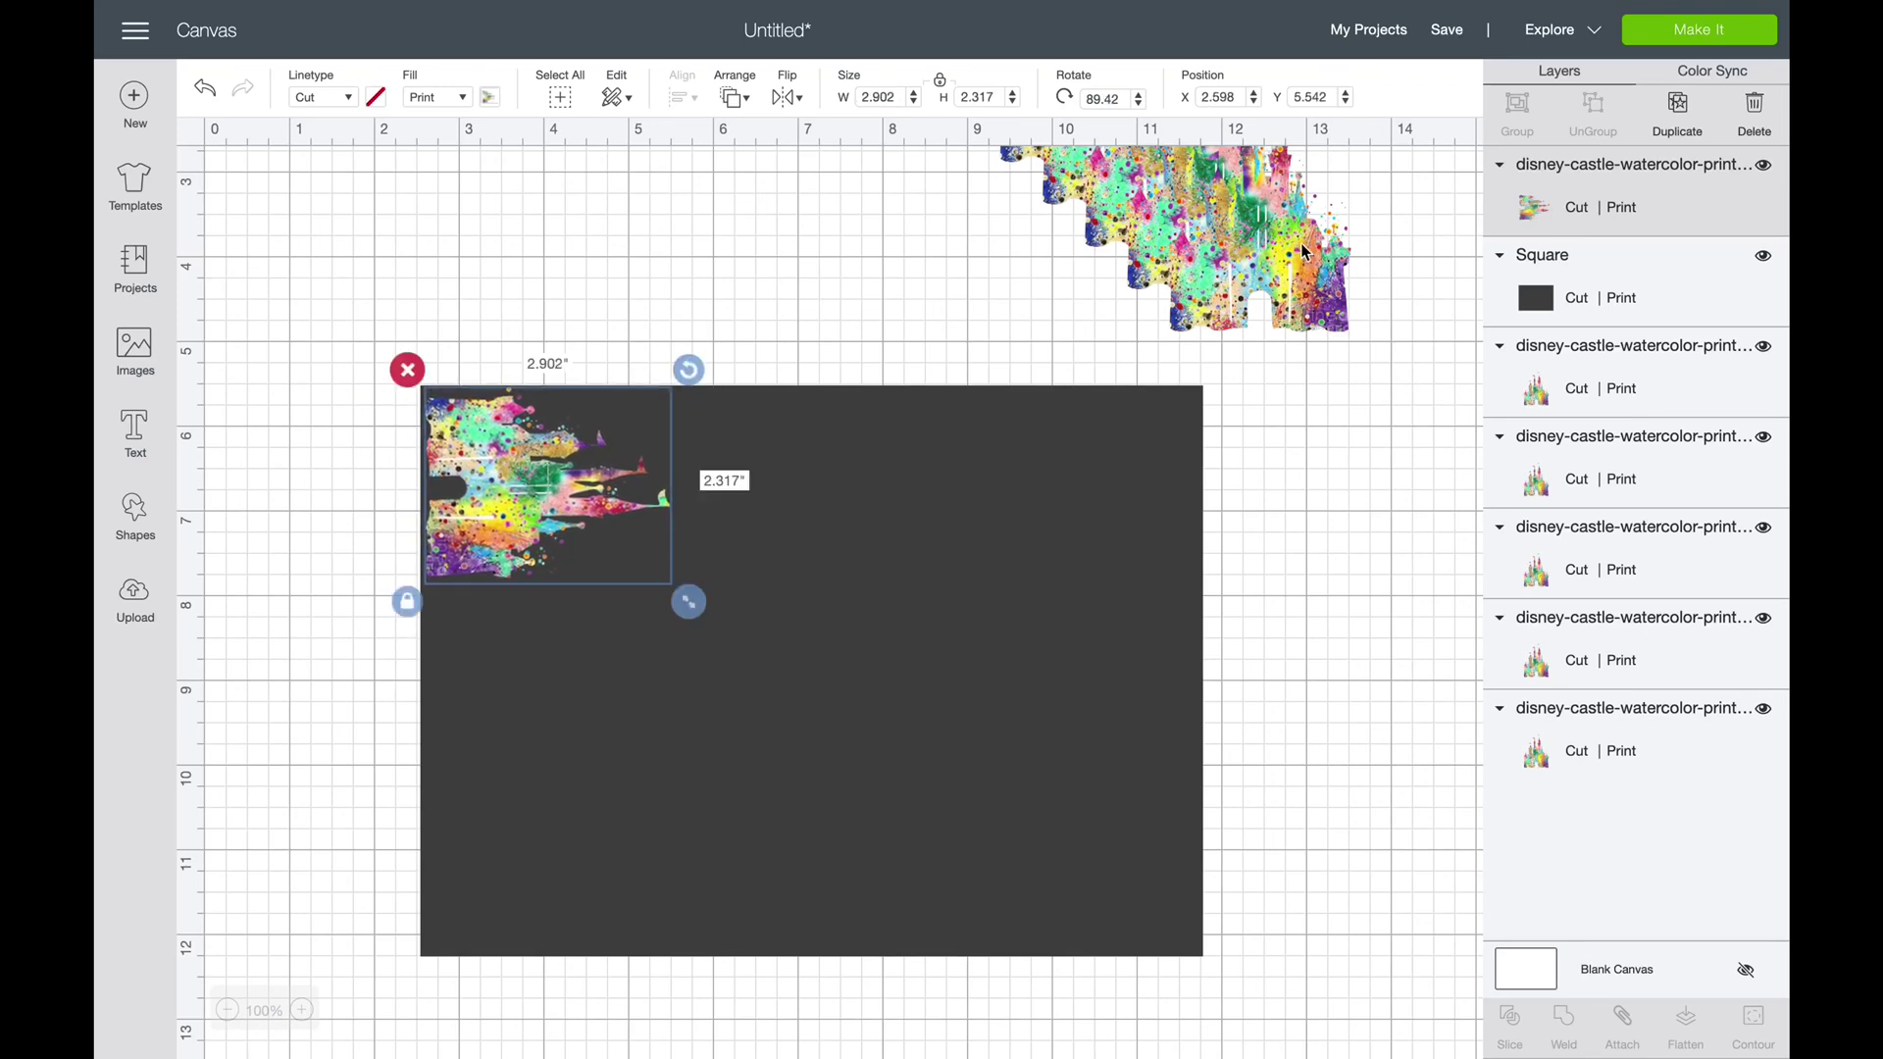
# Bring a second castle onto the rectangle and send the rectangle behind it
pyautogui.moveTo(1306, 252); pyautogui.dragTo(608, 685)
pyautogui.rightClick(711, 662)
pyautogui.click(746, 676)
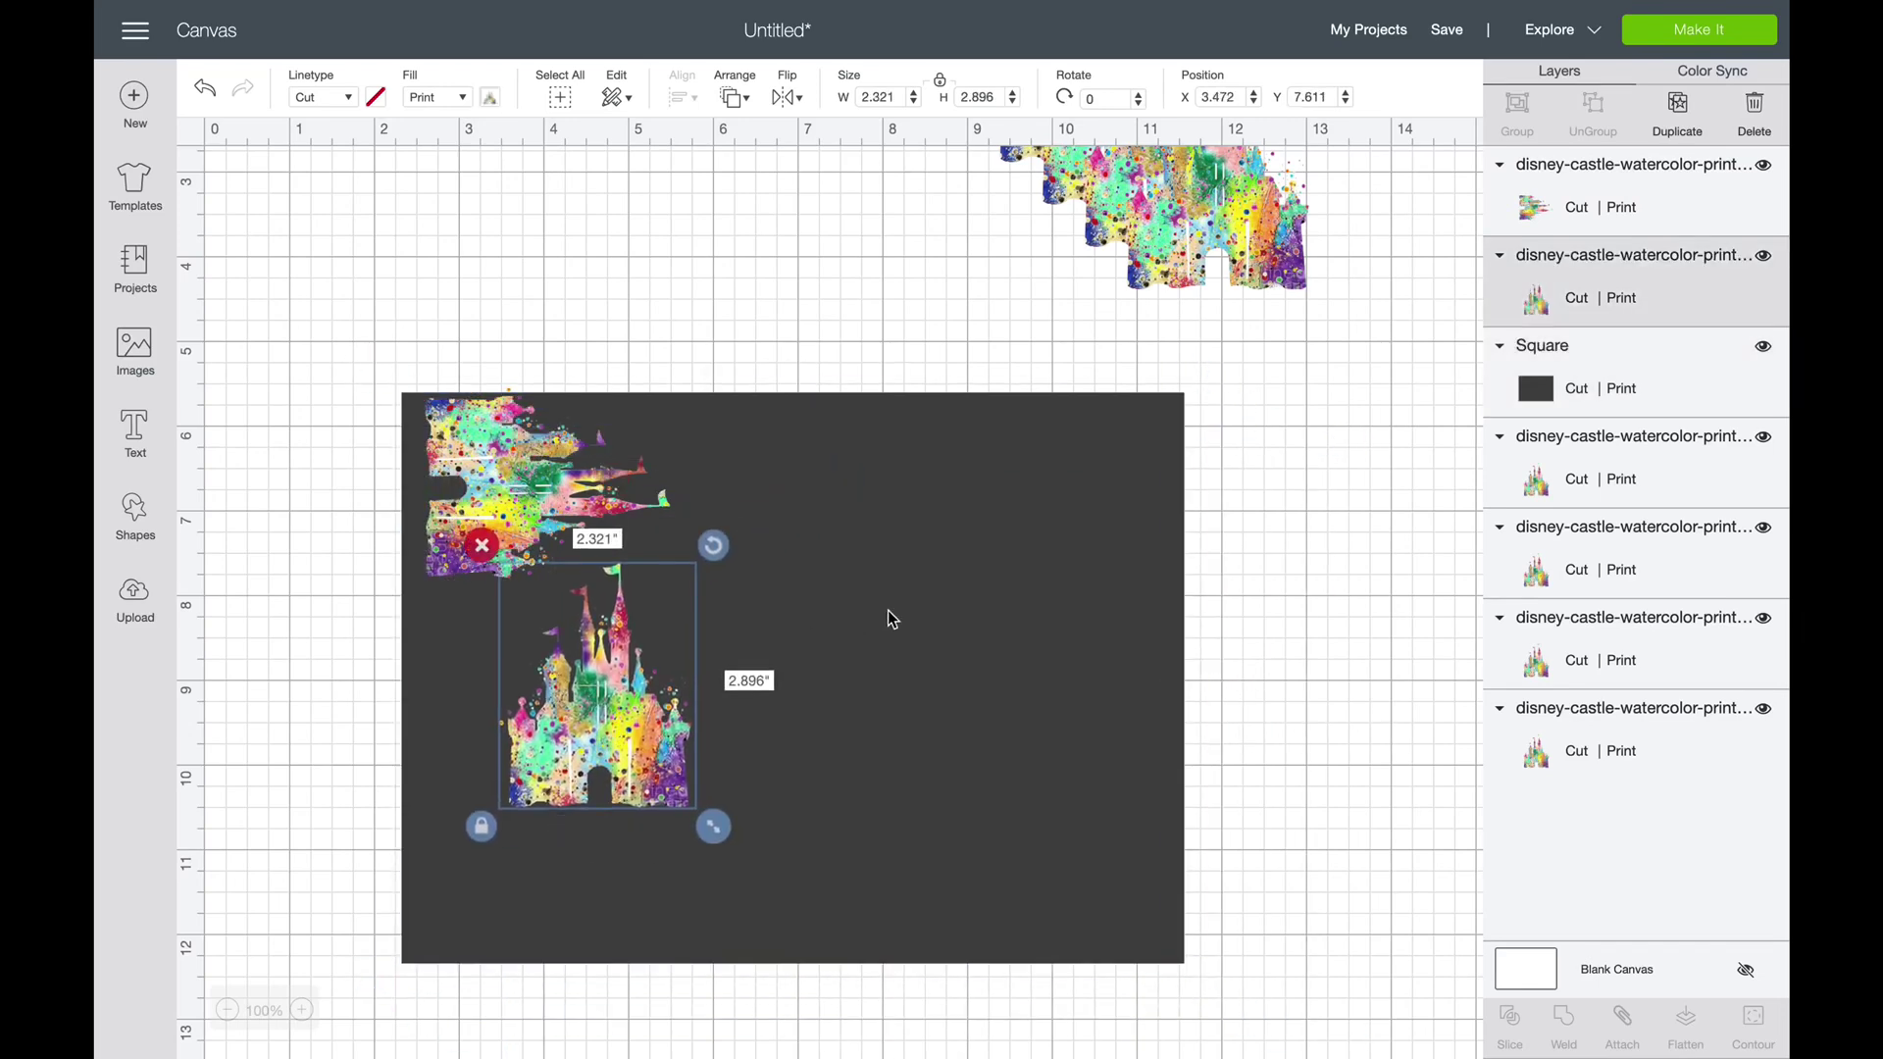
pyautogui.moveTo(886, 618); pyautogui.dragTo(908, 604)
# Rotate the second castle about 90° and shift it left beside the first
pyautogui.click(598, 706)
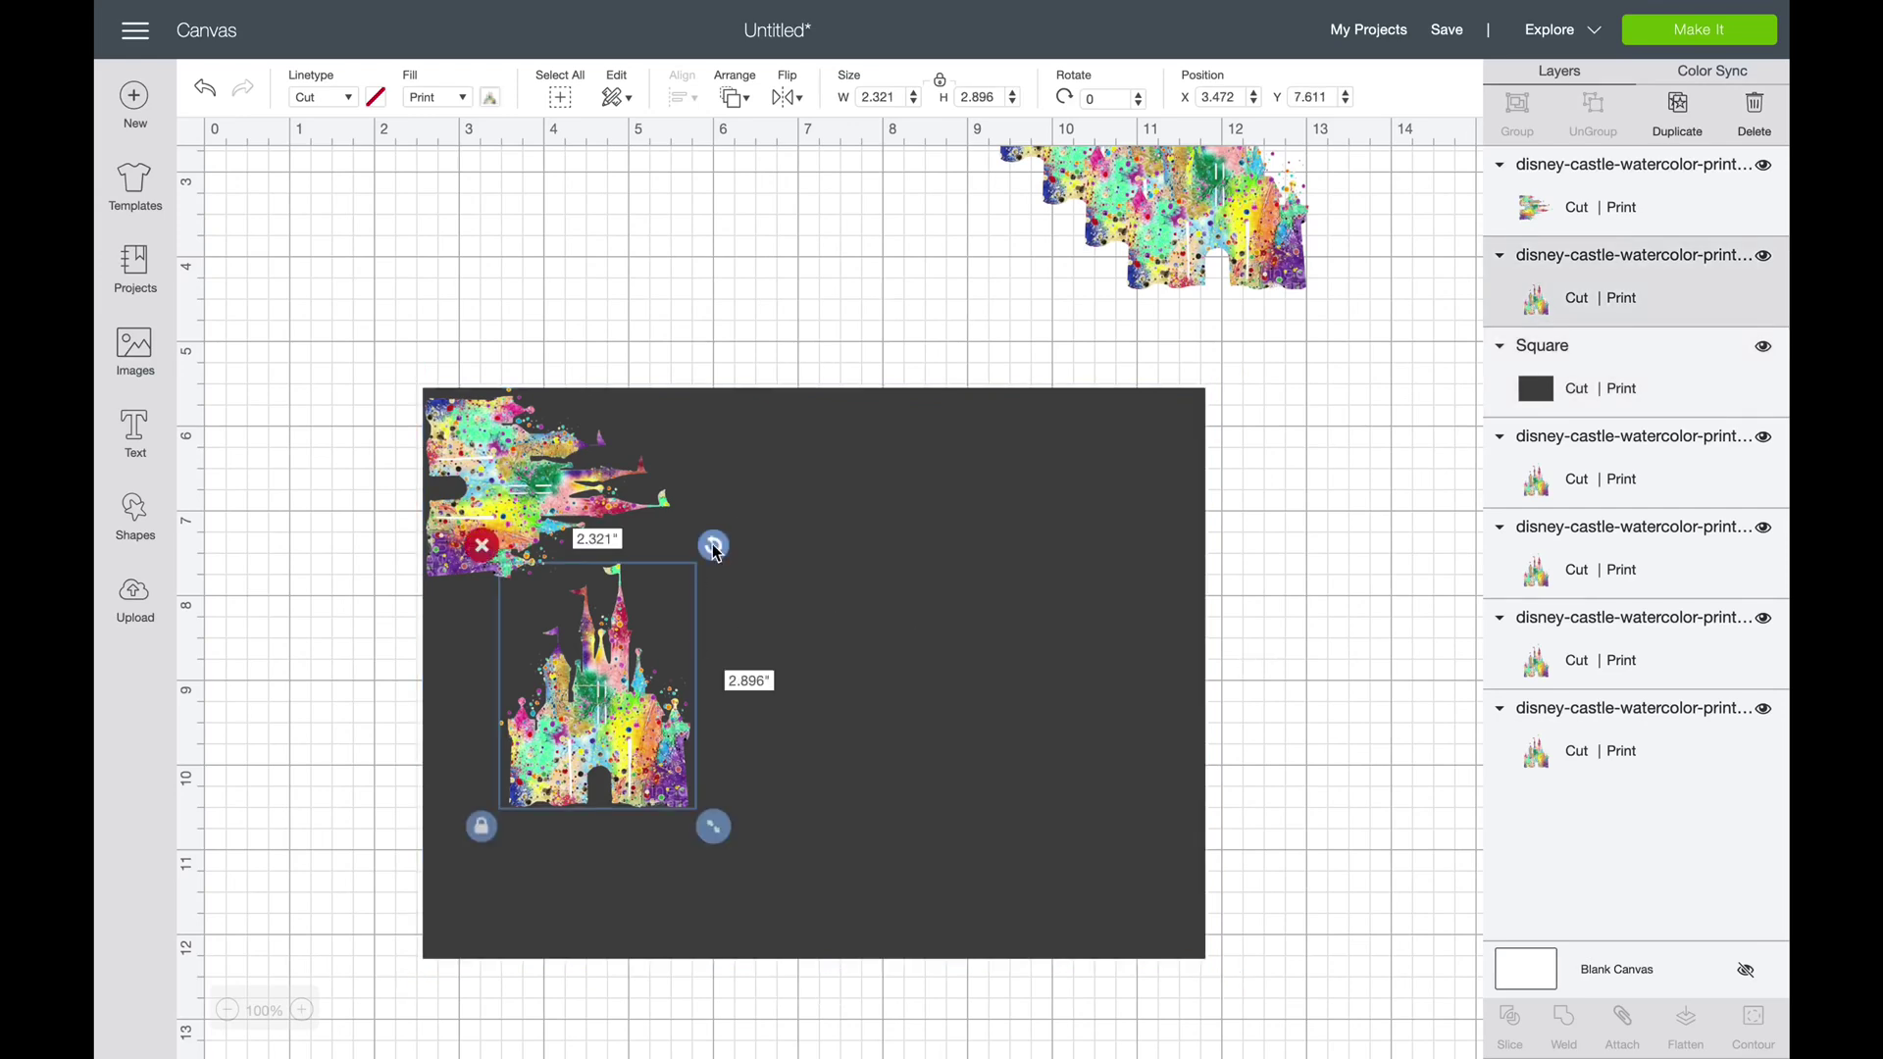
pyautogui.moveTo(715, 822)
pyautogui.mouseDown()
pyautogui.moveTo(751, 790)
pyautogui.moveTo(729, 813)
pyautogui.moveTo(738, 800)
pyautogui.mouseUp()
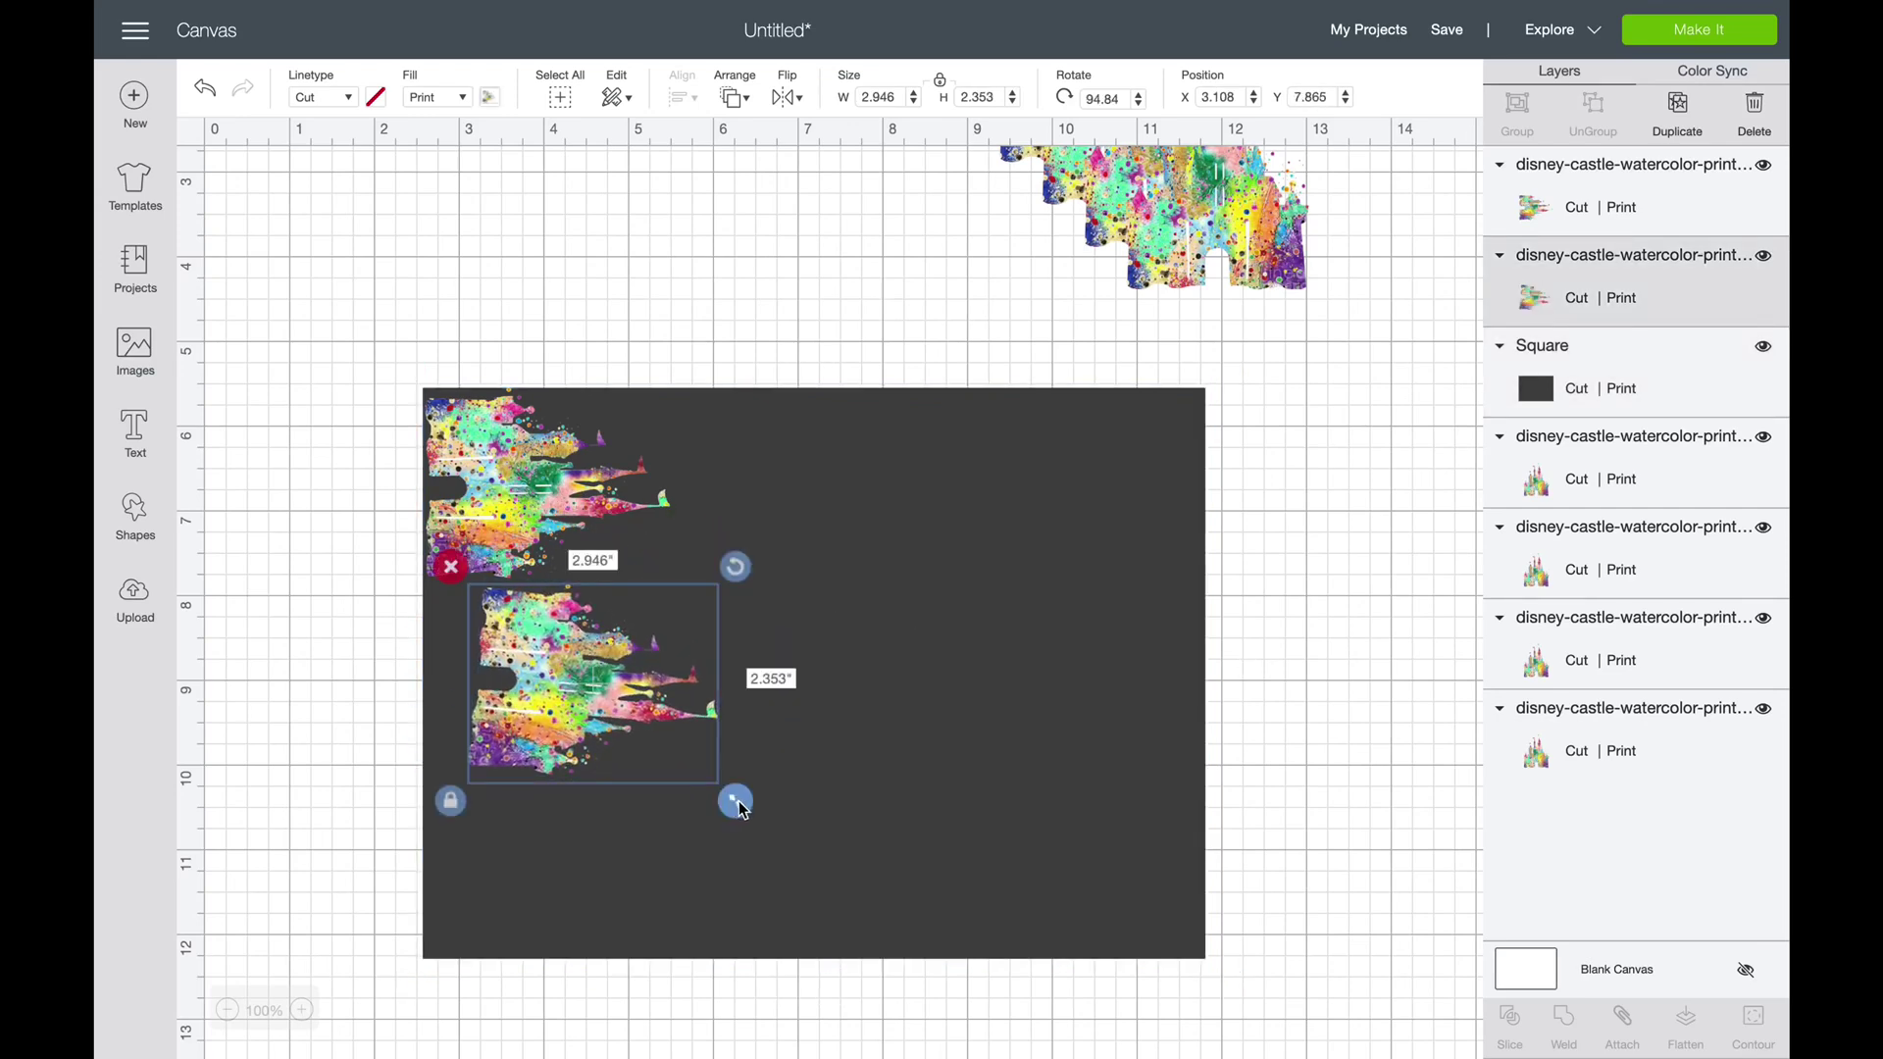
pyautogui.moveTo(739, 575); pyautogui.dragTo(737, 568)
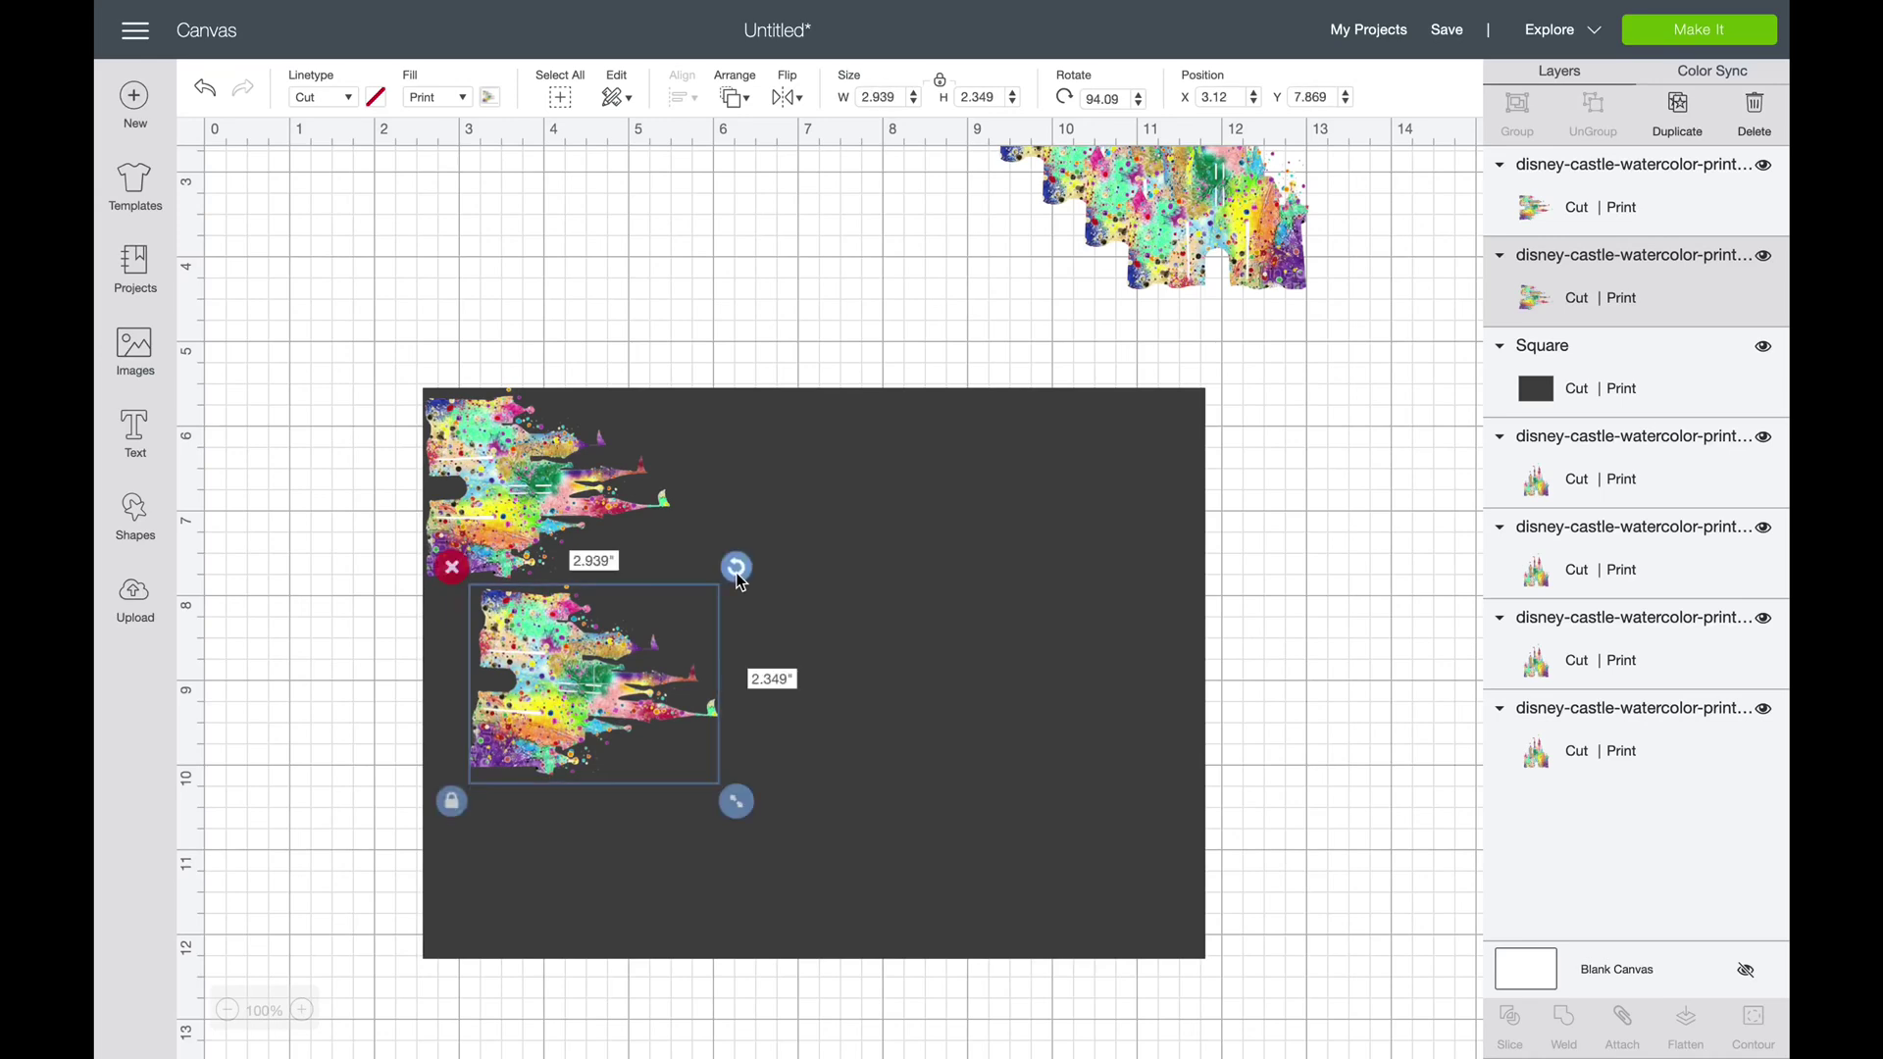
pyautogui.moveTo(560, 664); pyautogui.dragTo(526, 664)
pyautogui.moveTo(706, 565); pyautogui.dragTo(699, 559)
pyautogui.moveTo(569, 685); pyautogui.dragTo(549, 679)
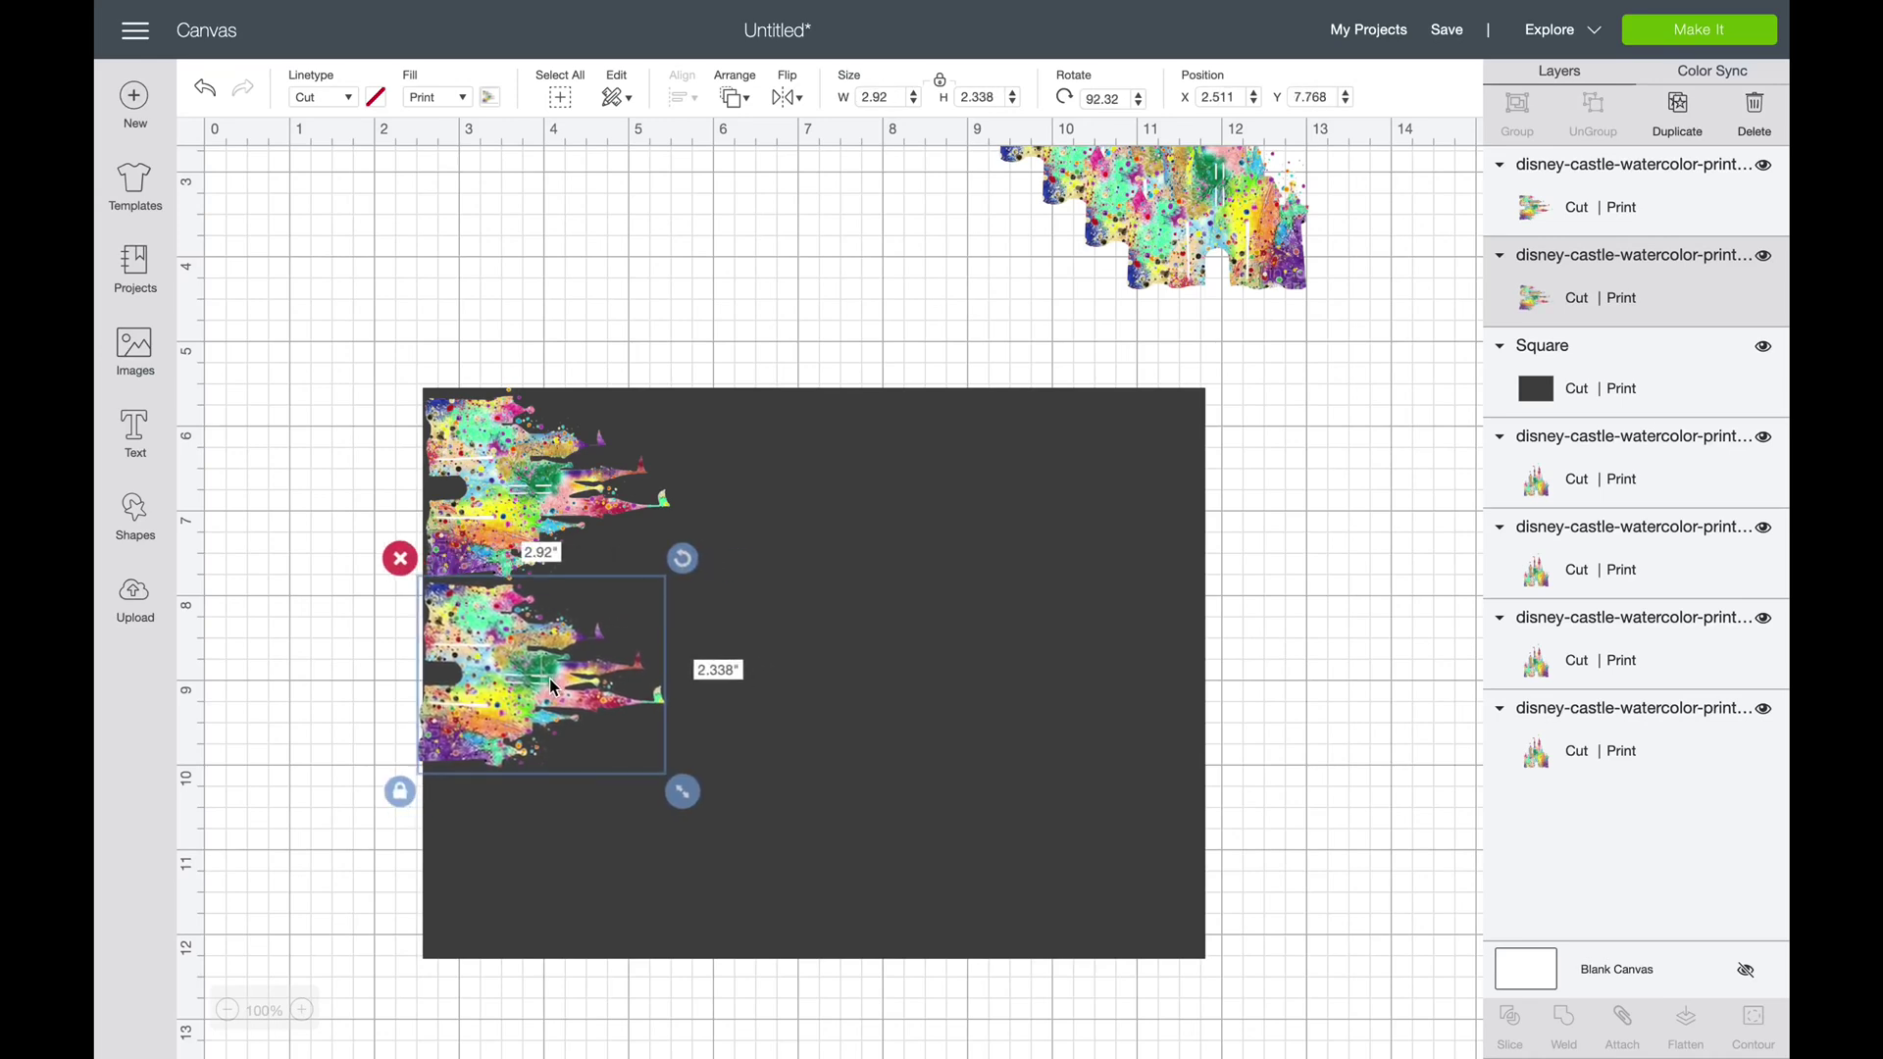
# Flip the second castle horizontally and move it up against the first castle
pyautogui.click(789, 98)
pyautogui.click(834, 172)
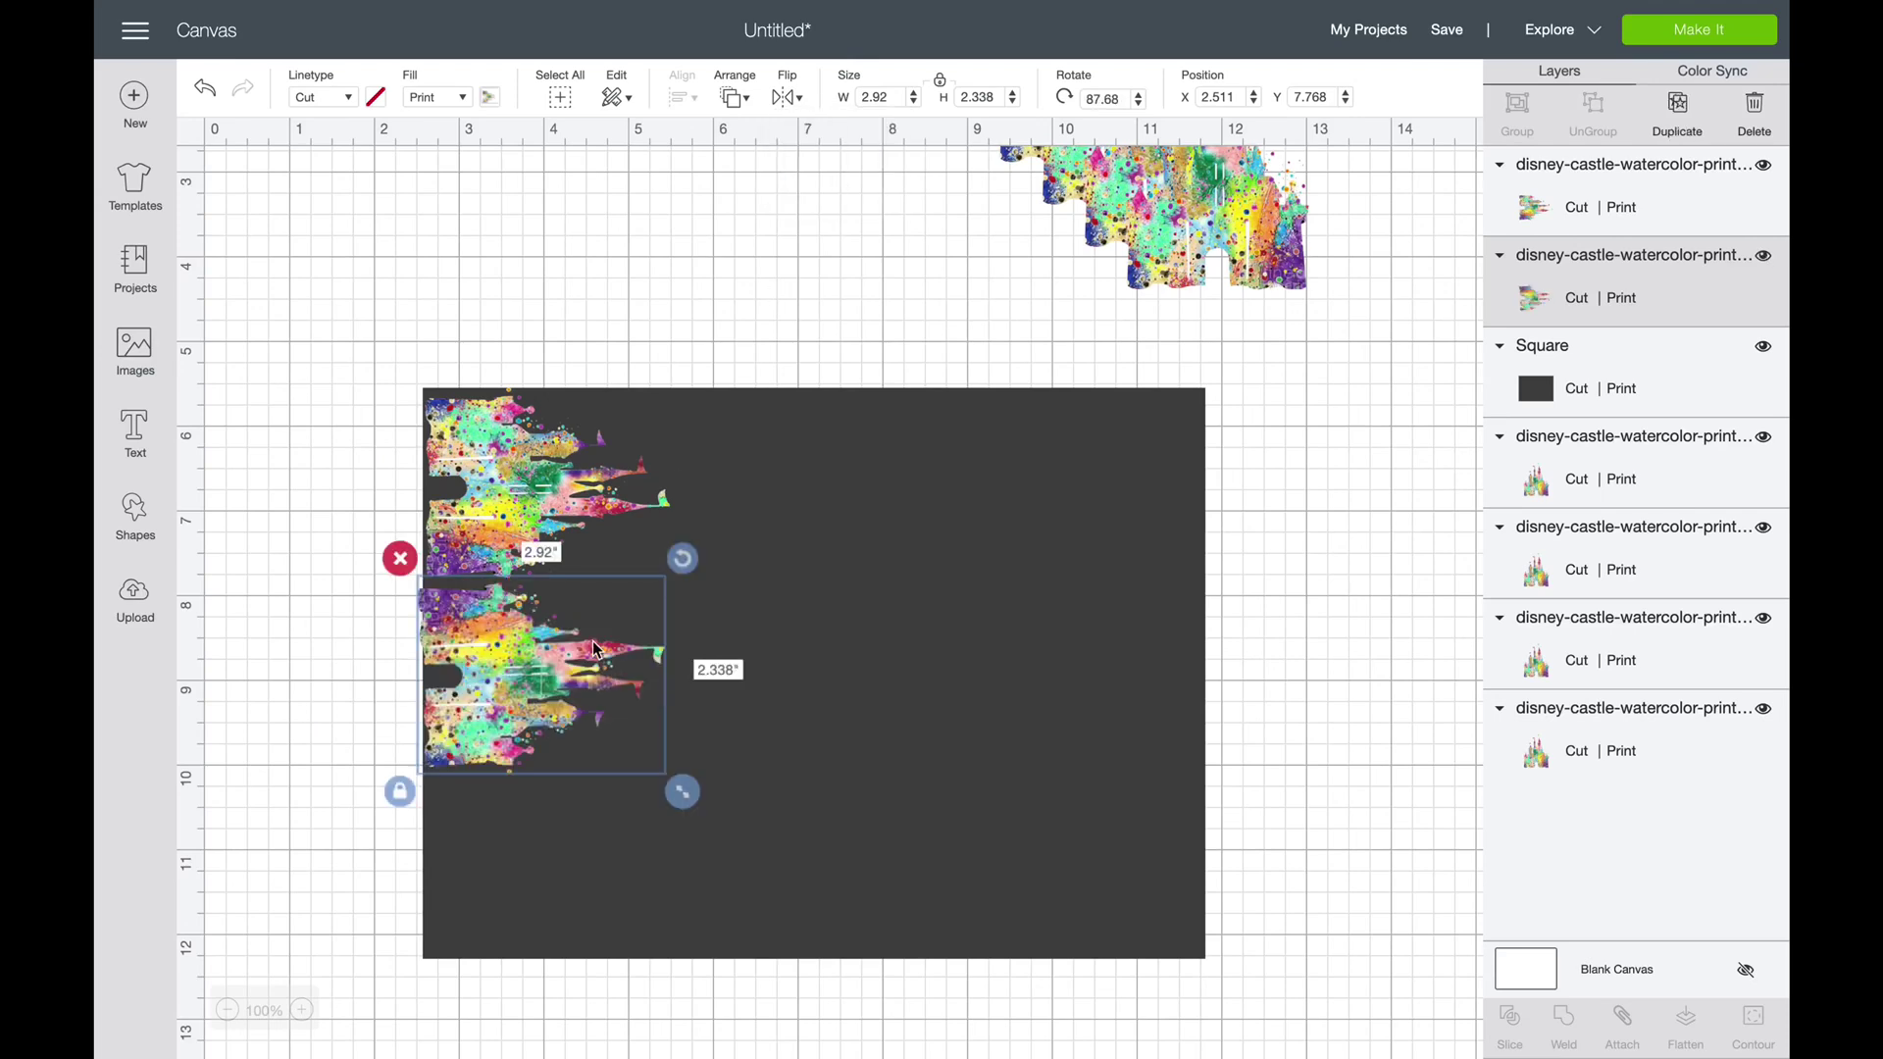
pyautogui.click(789, 98)
pyautogui.click(826, 143)
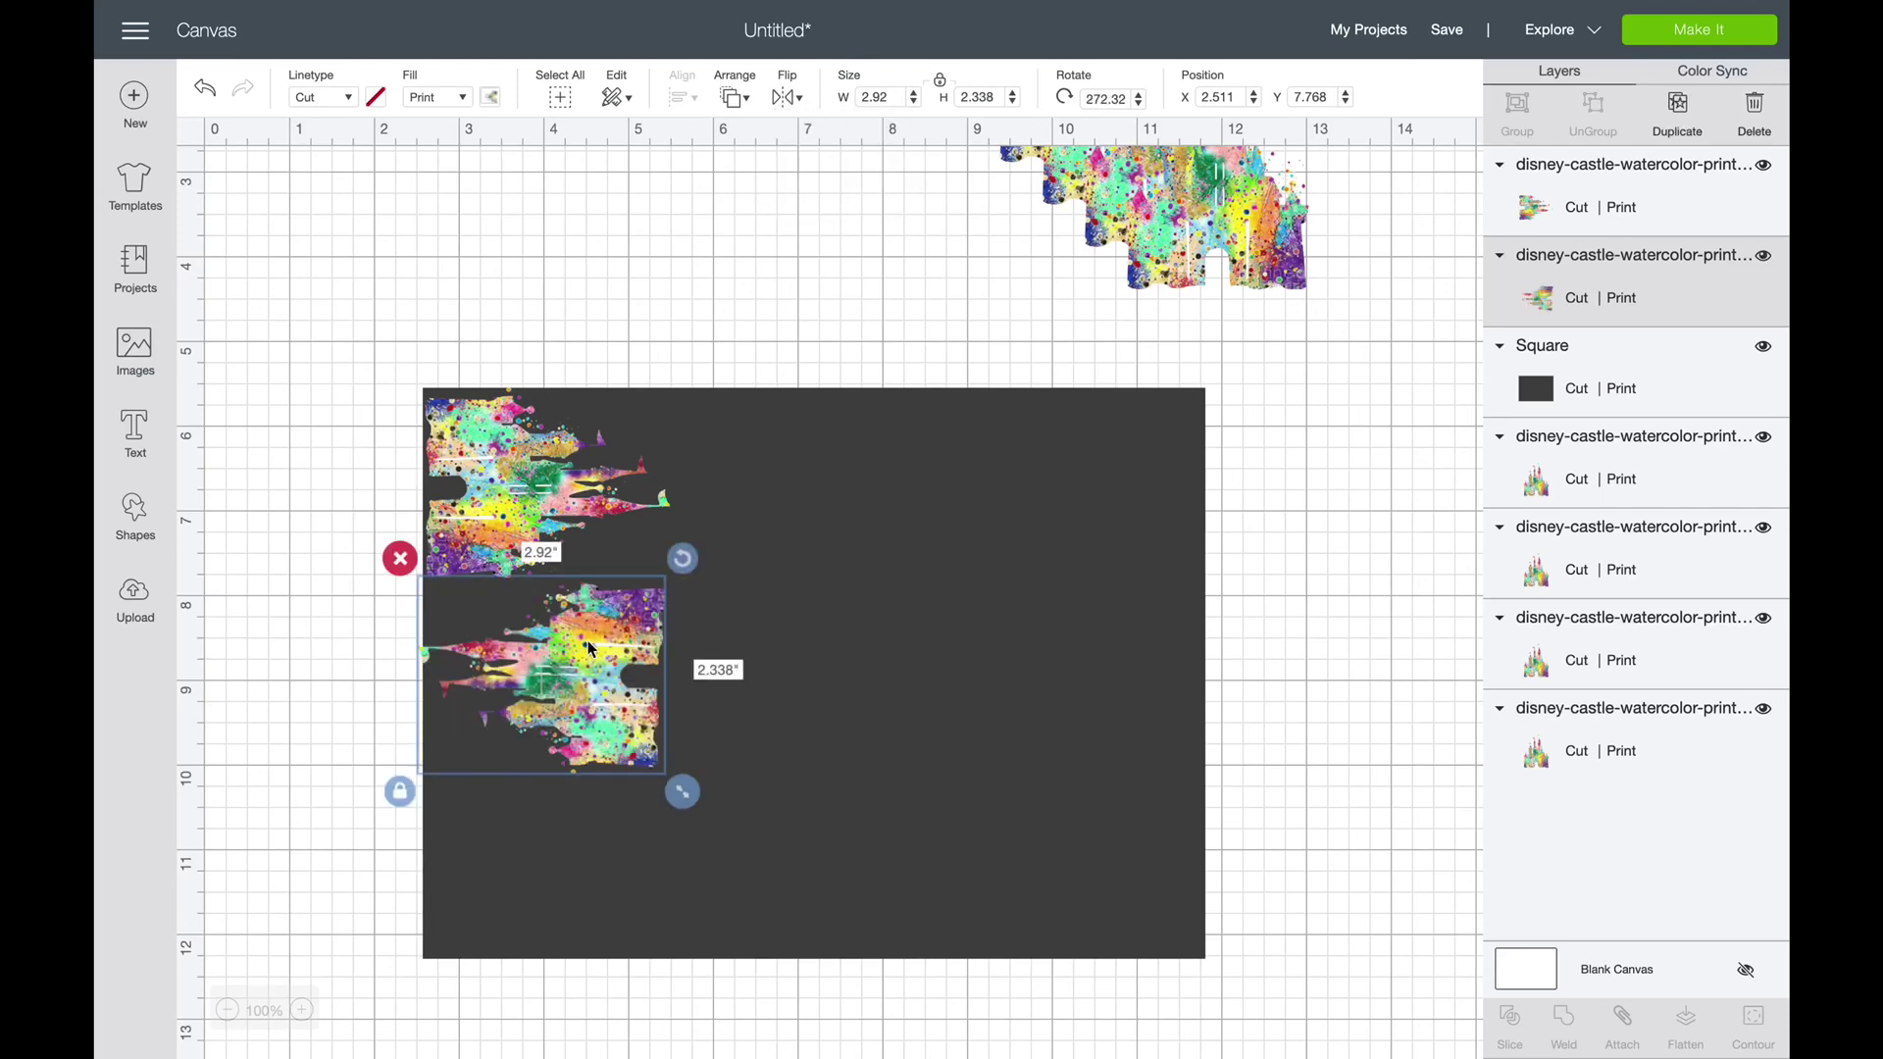
pyautogui.moveTo(589, 648); pyautogui.dragTo(594, 601)
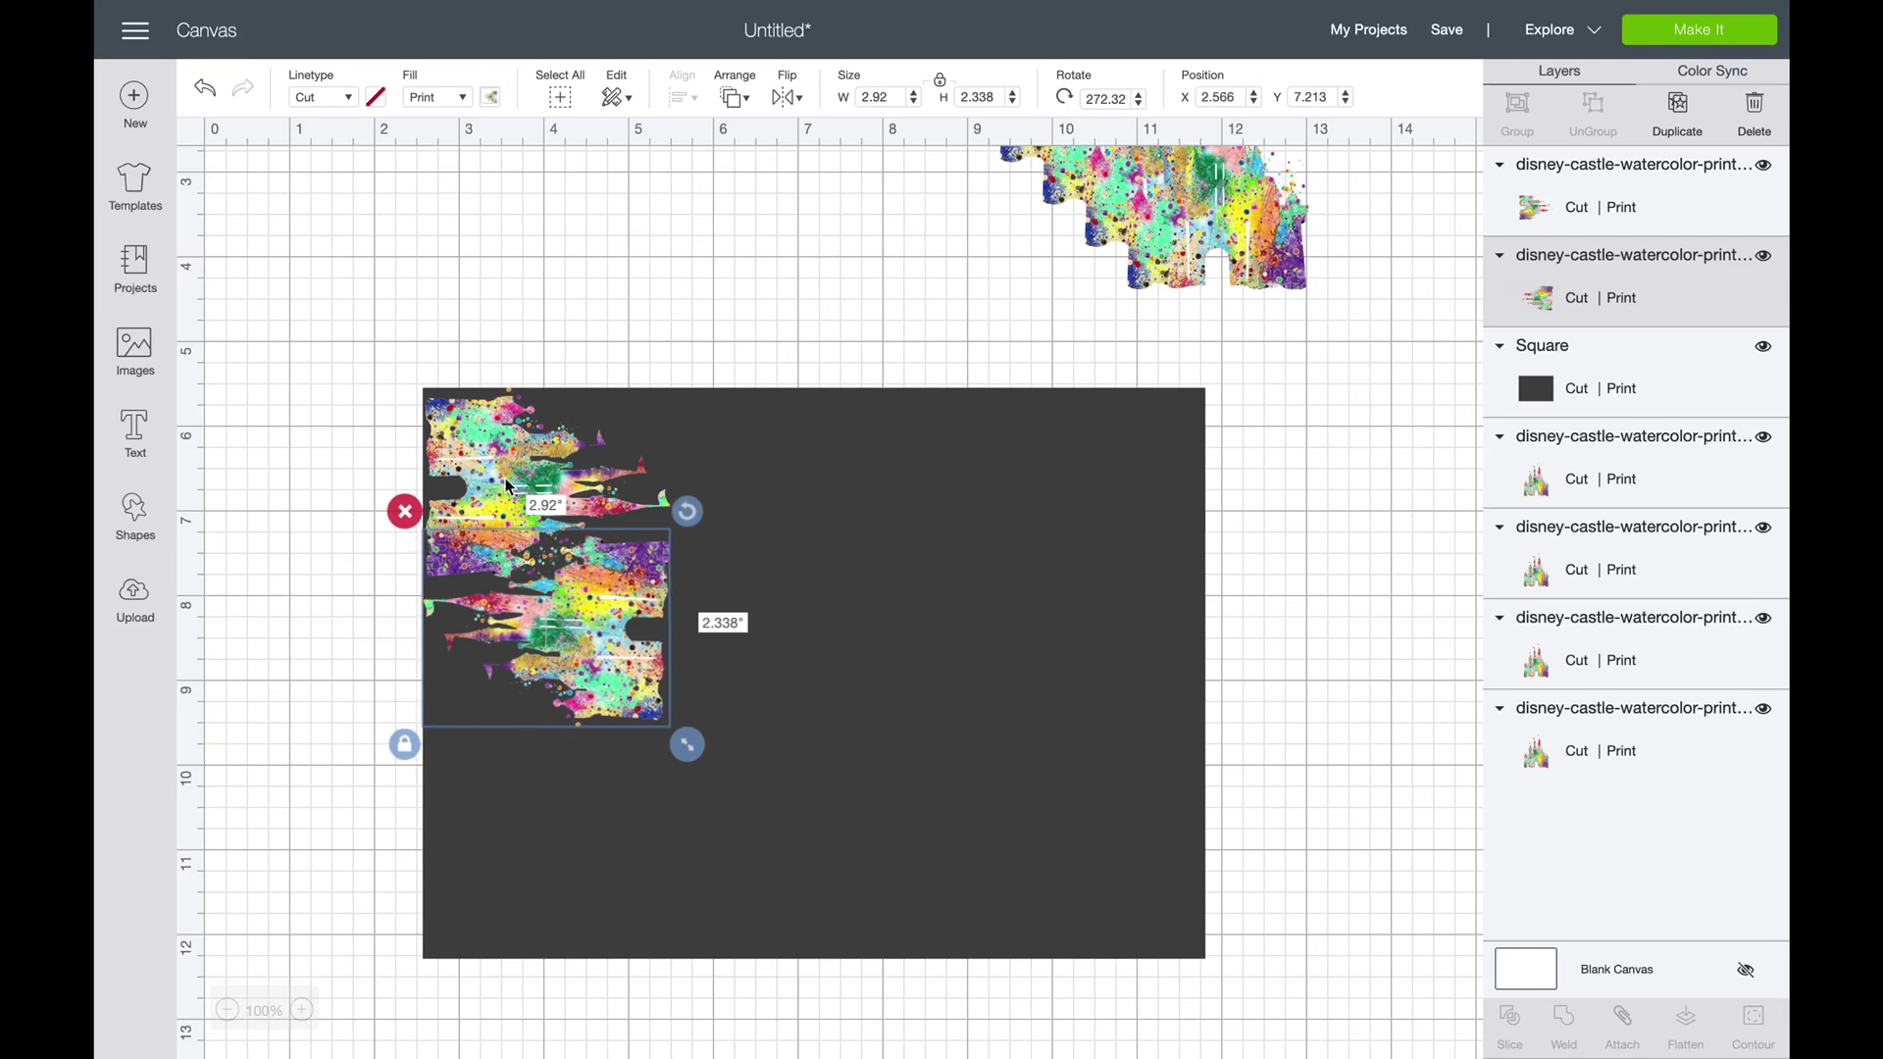
# Duplicate the upper castle and place the copy below the other two
pyautogui.click(507, 485)
pyautogui.click(1677, 110)
pyautogui.moveTo(600, 528); pyautogui.dragTo(546, 768)
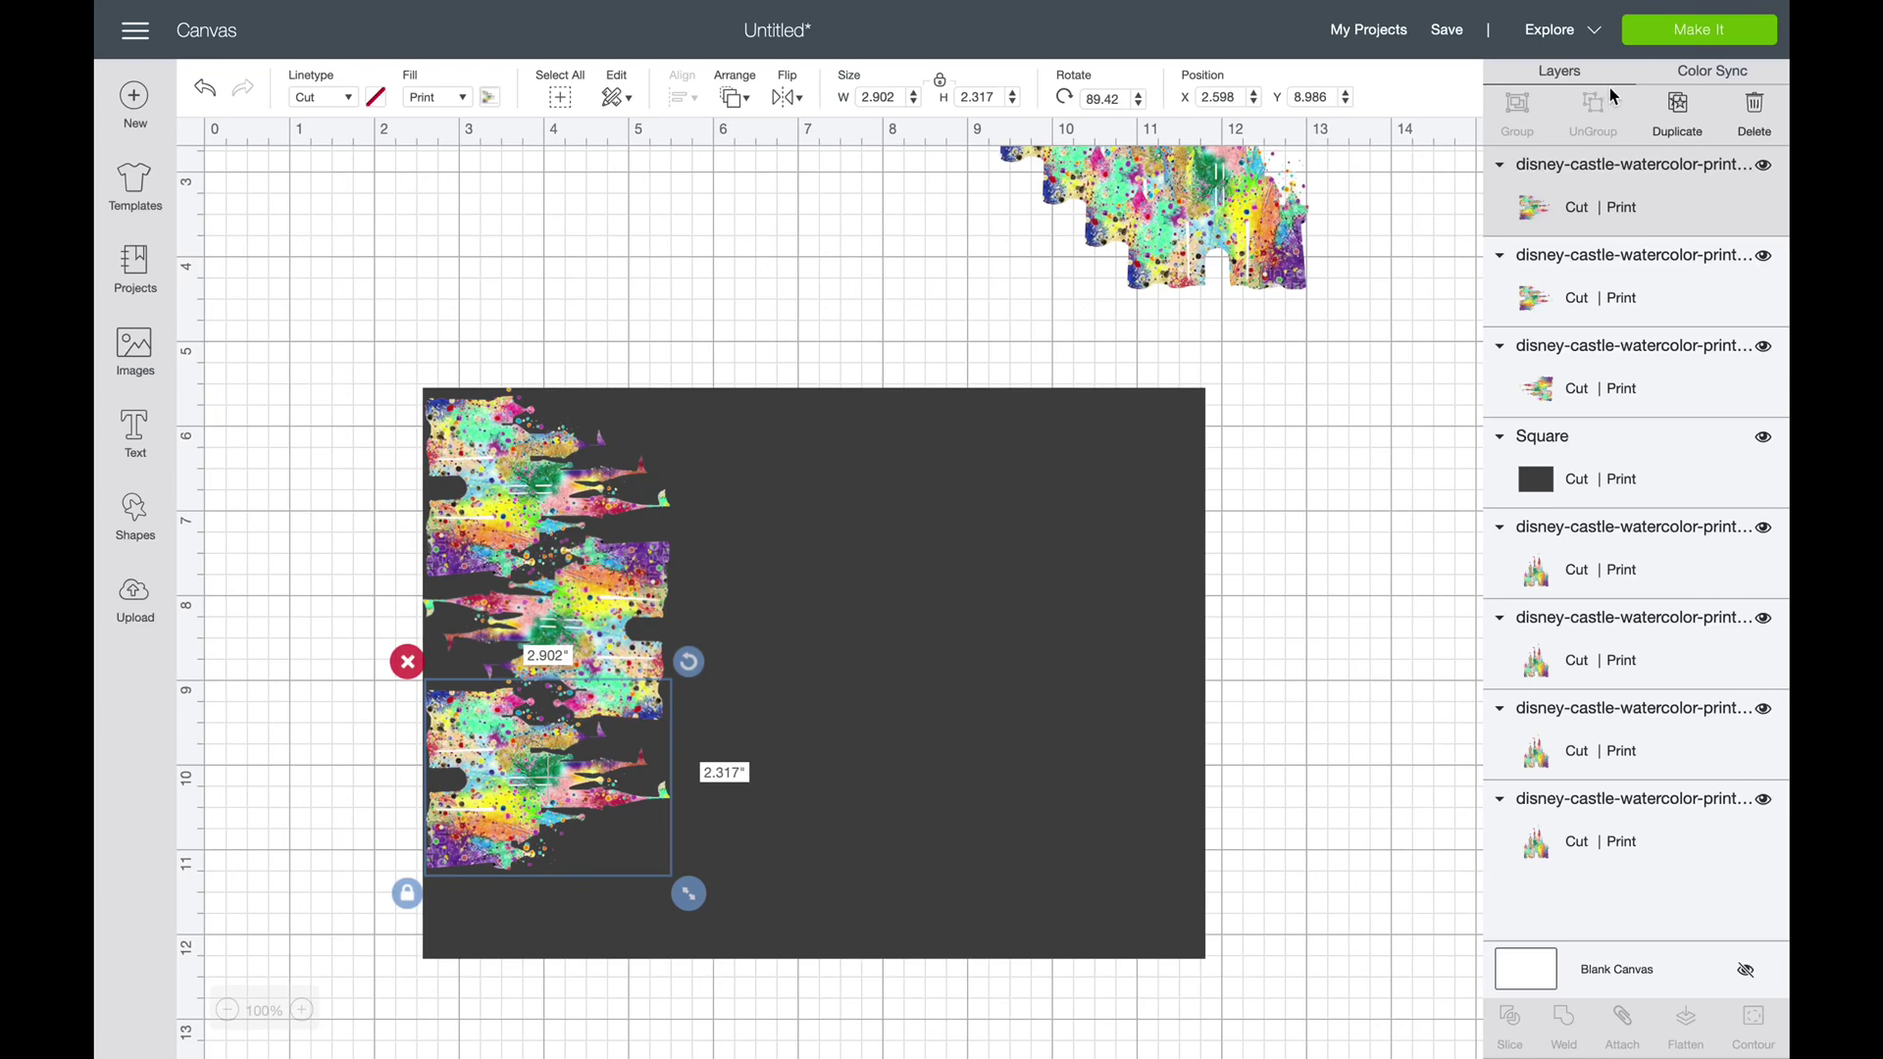
# Duplicate another castle, rotate it slightly, and place it at the square's bottom middle
pyautogui.click(639, 582)
pyautogui.click(651, 706)
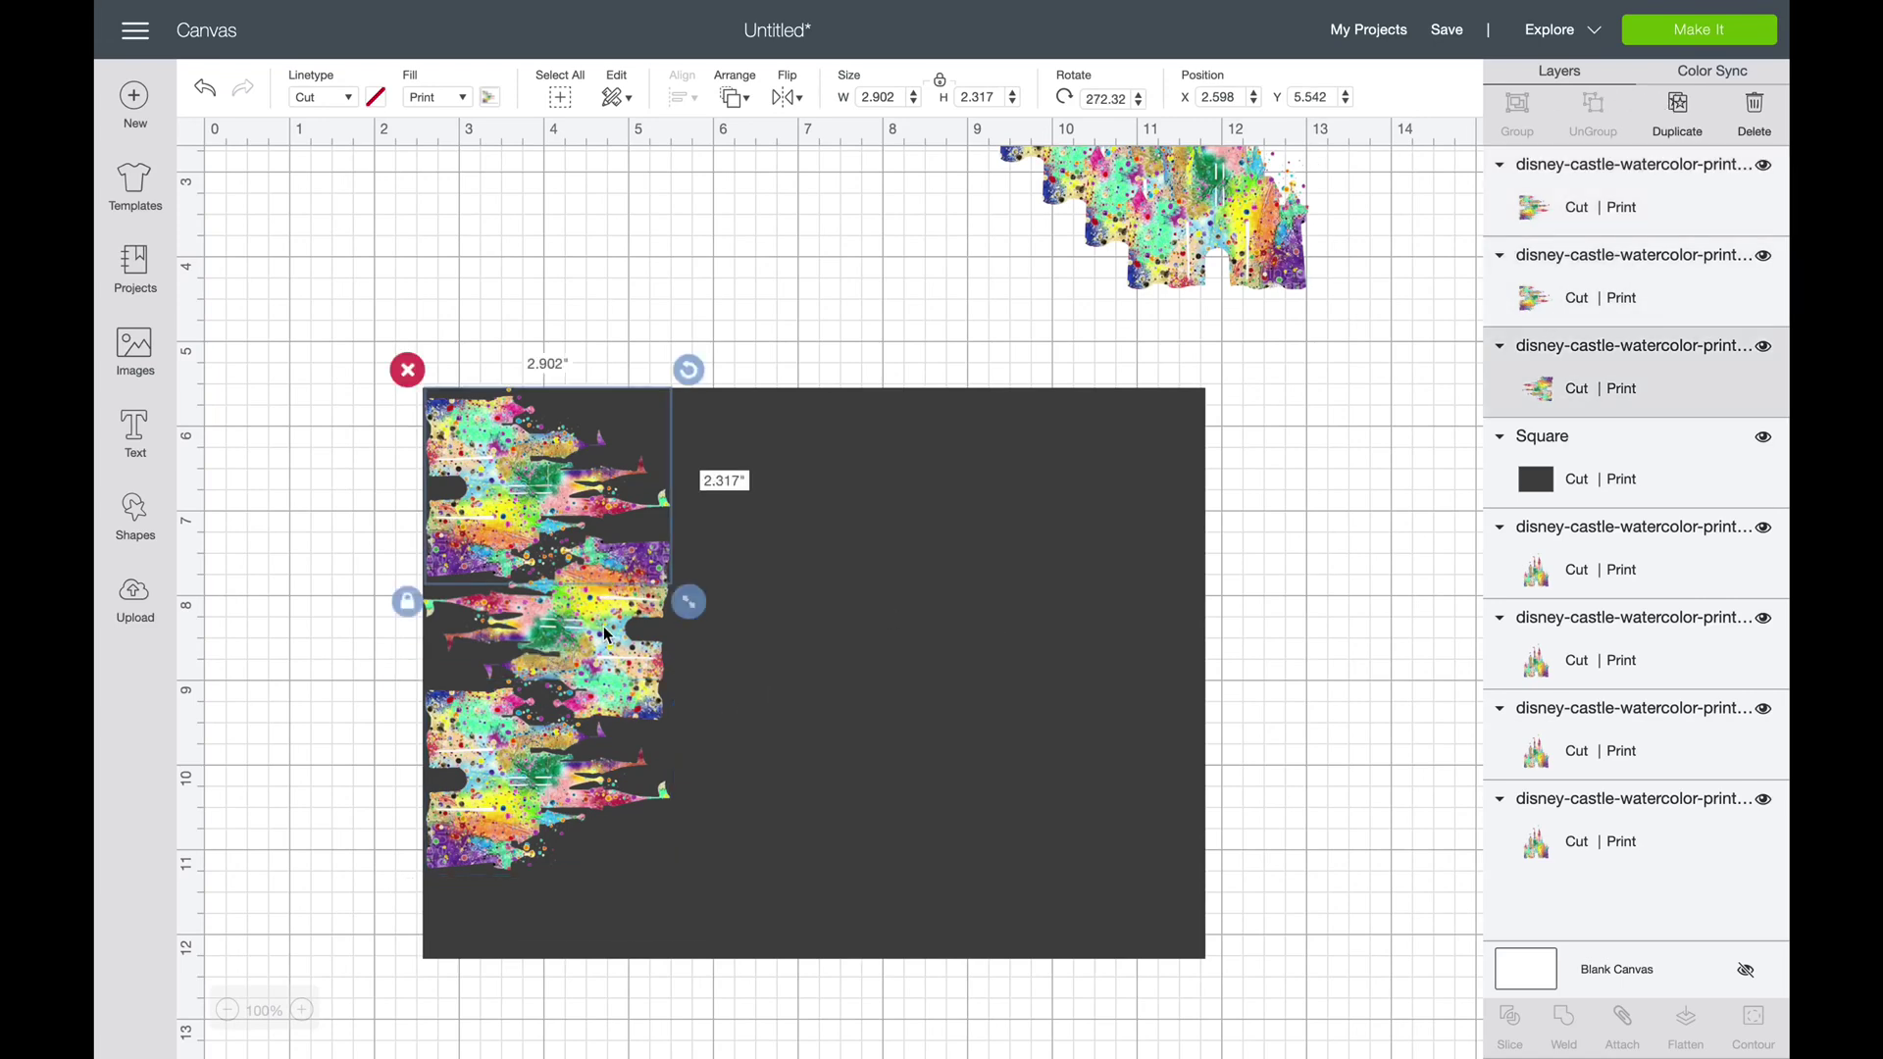
pyautogui.click(1667, 123)
pyautogui.moveTo(652, 643); pyautogui.dragTo(722, 842)
pyautogui.moveTo(787, 757); pyautogui.dragTo(791, 749)
pyautogui.moveTo(692, 910); pyautogui.dragTo(721, 898)
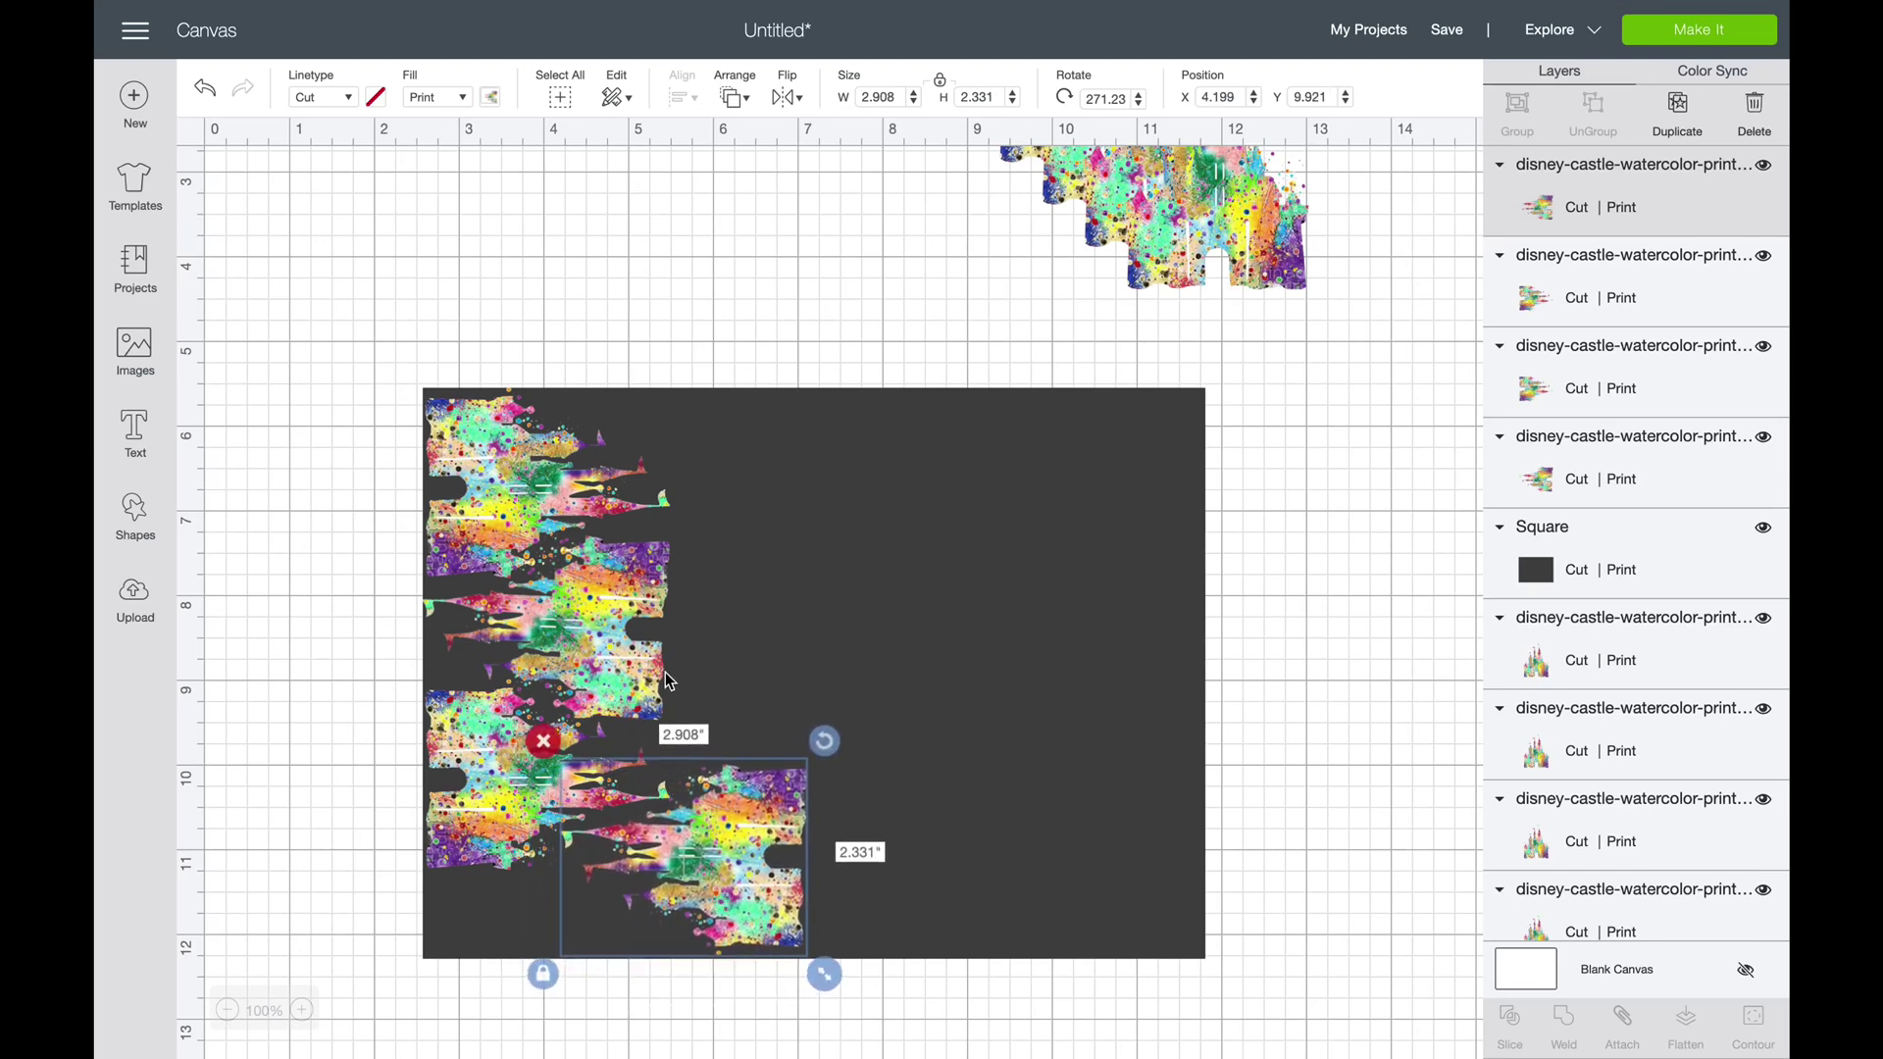
# Duplicate two left-side castles, placing the copies in the middle and at the top of the square
pyautogui.click(622, 610)
pyautogui.click(564, 436)
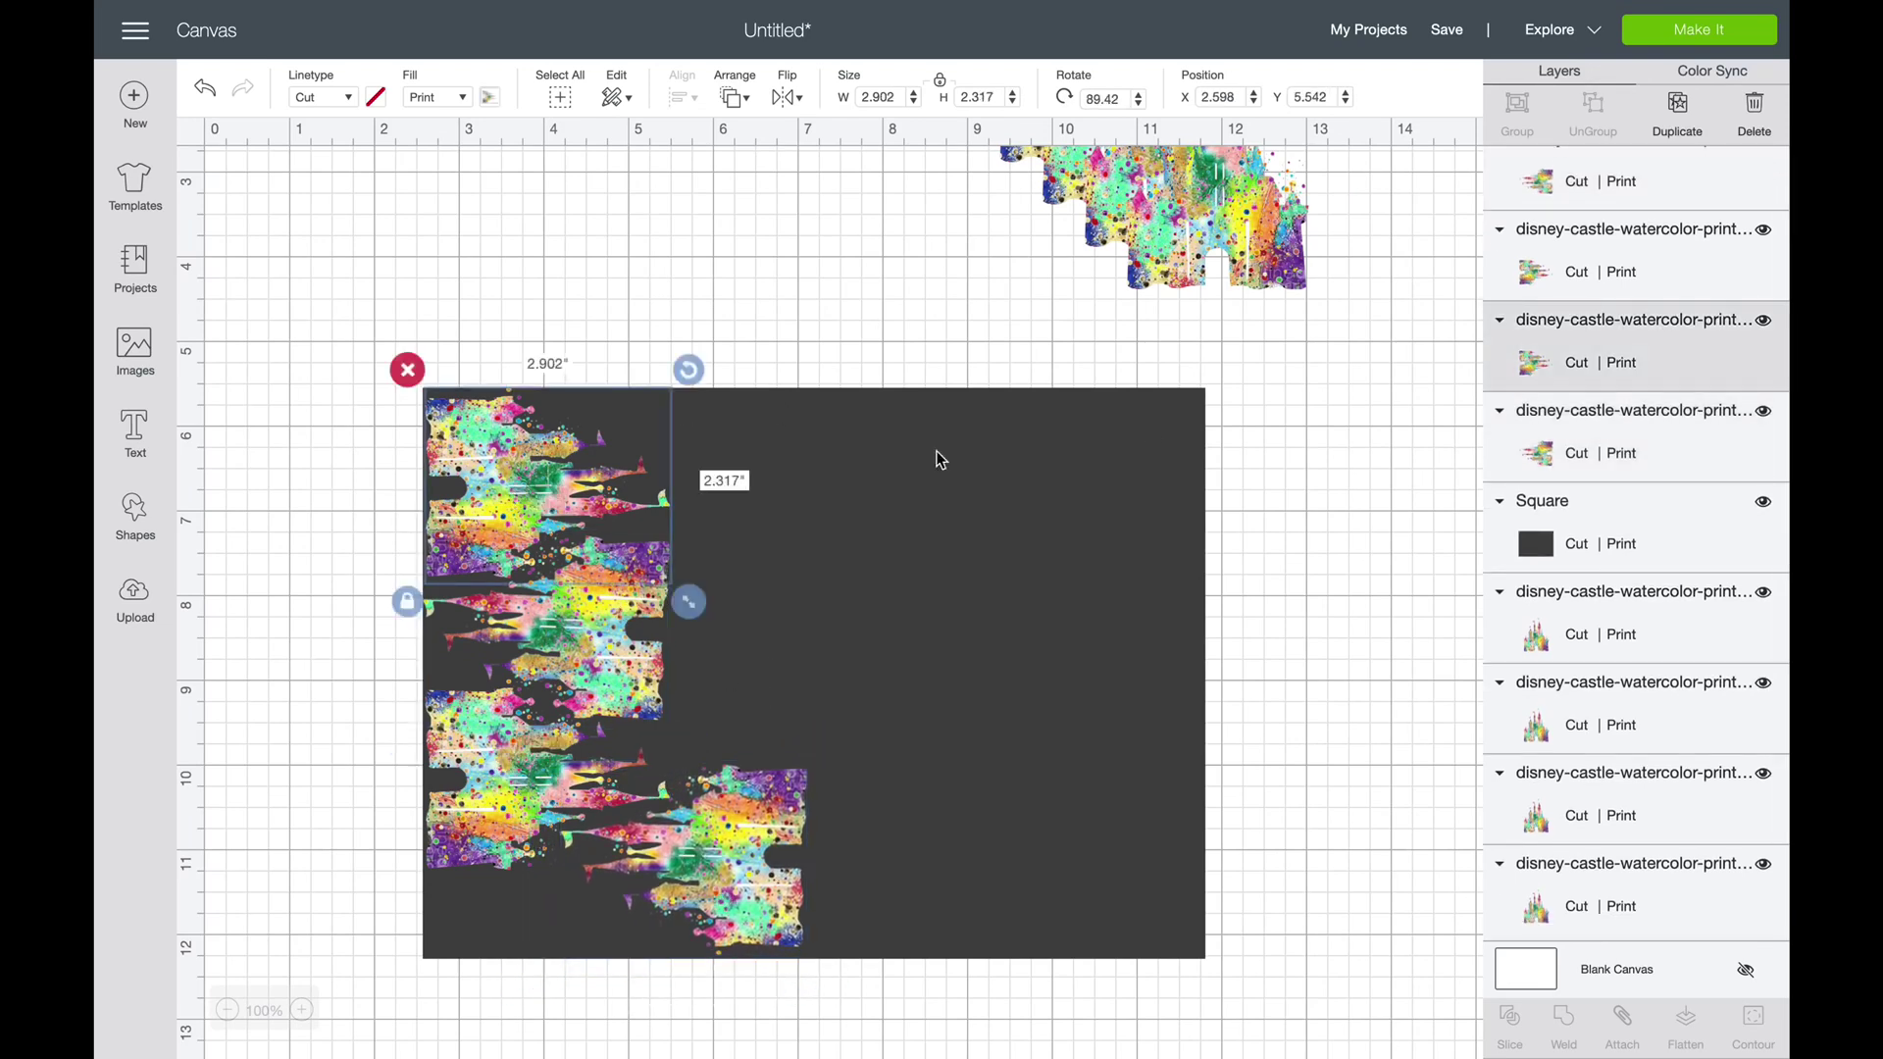
pyautogui.click(1678, 110)
pyautogui.moveTo(524, 489); pyautogui.dragTo(775, 673)
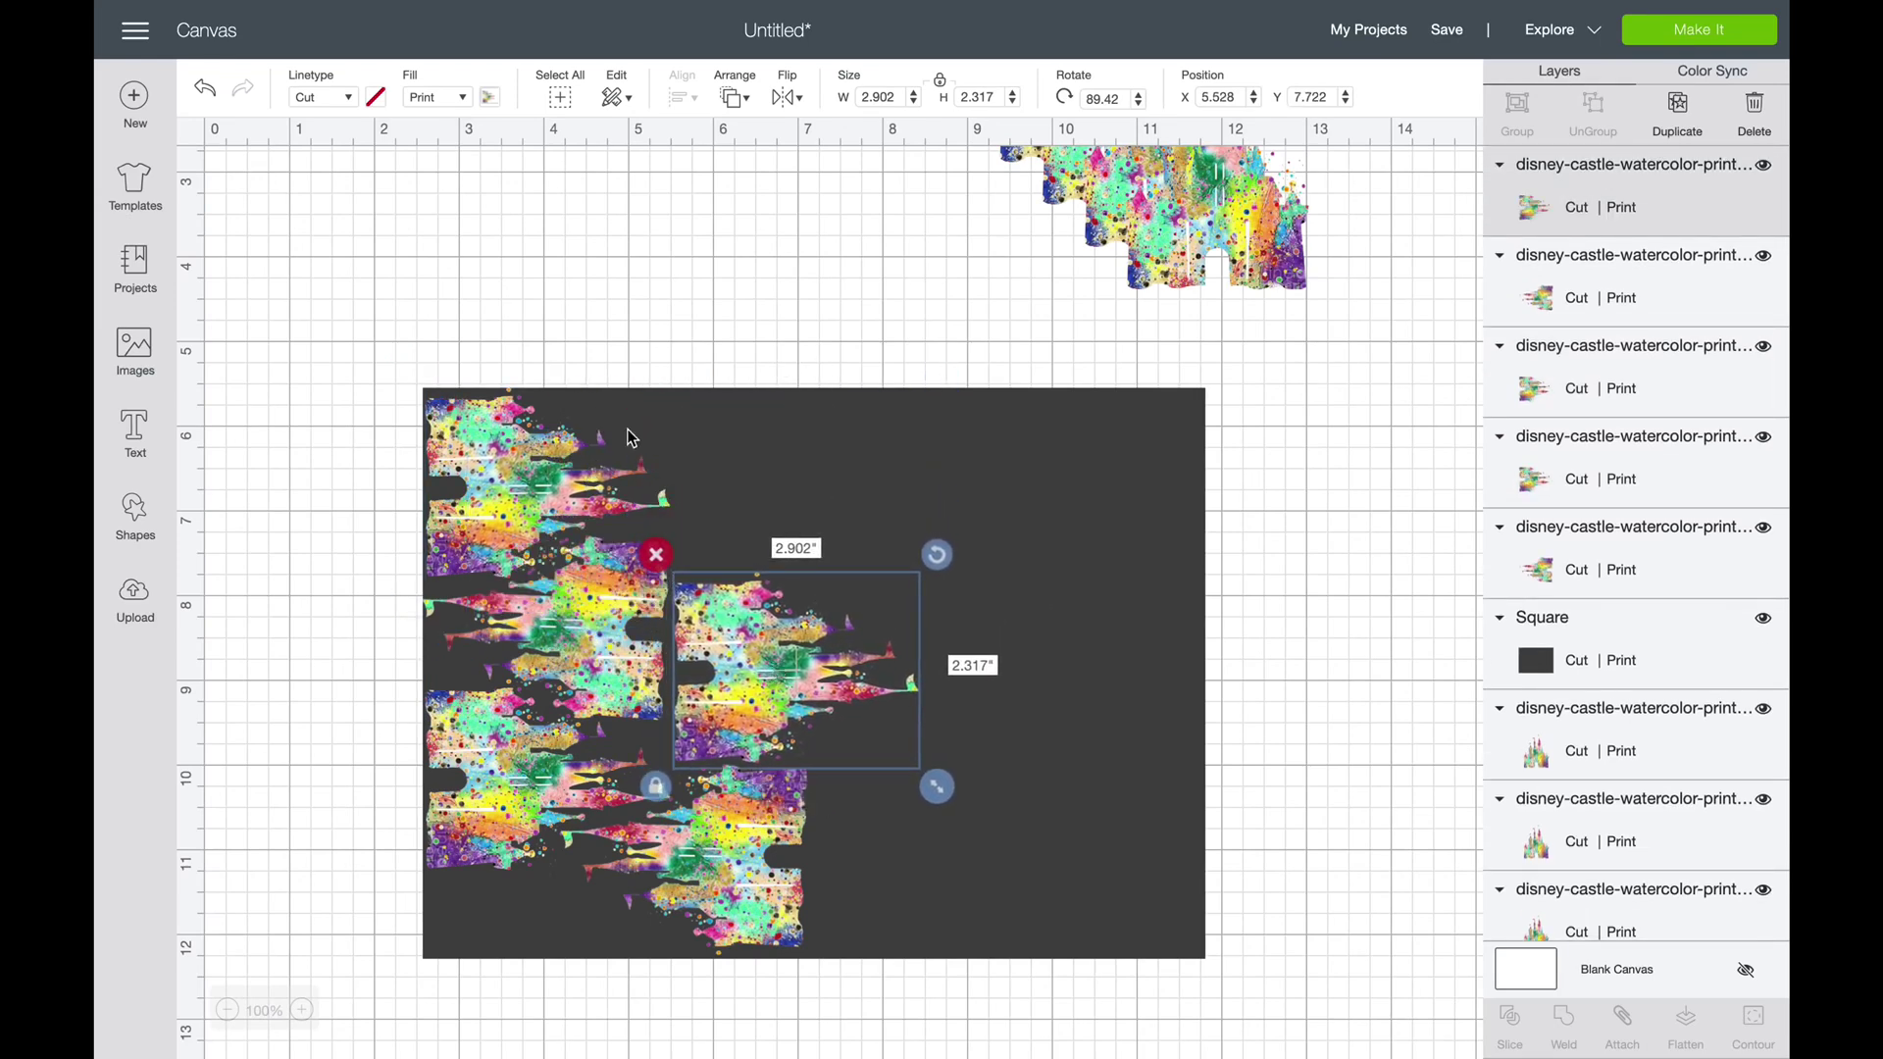
pyautogui.click(566, 555)
pyautogui.click(1678, 110)
pyautogui.moveTo(615, 673); pyautogui.dragTo(789, 494)
# Nudge the middle castle, then duplicate it and place the copy near the square's right side
pyautogui.click(747, 640)
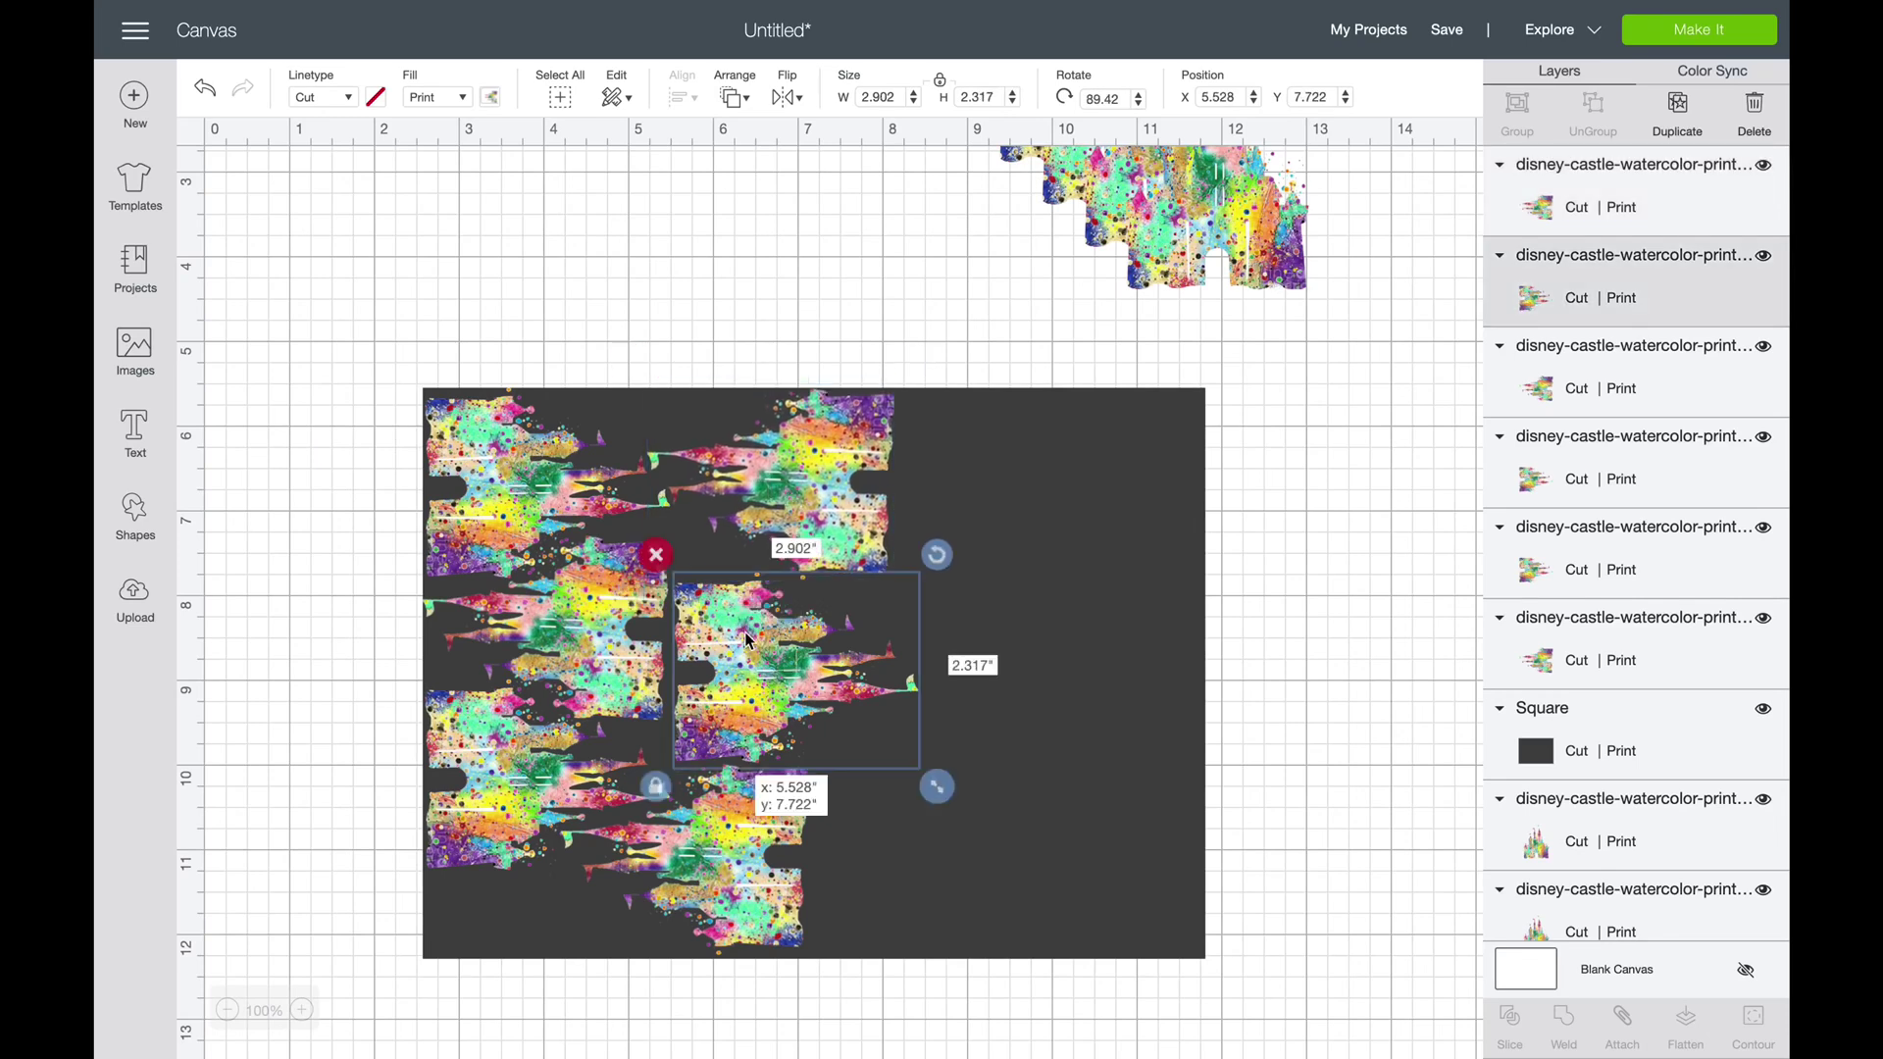
pyautogui.moveTo(747, 640); pyautogui.dragTo(751, 621)
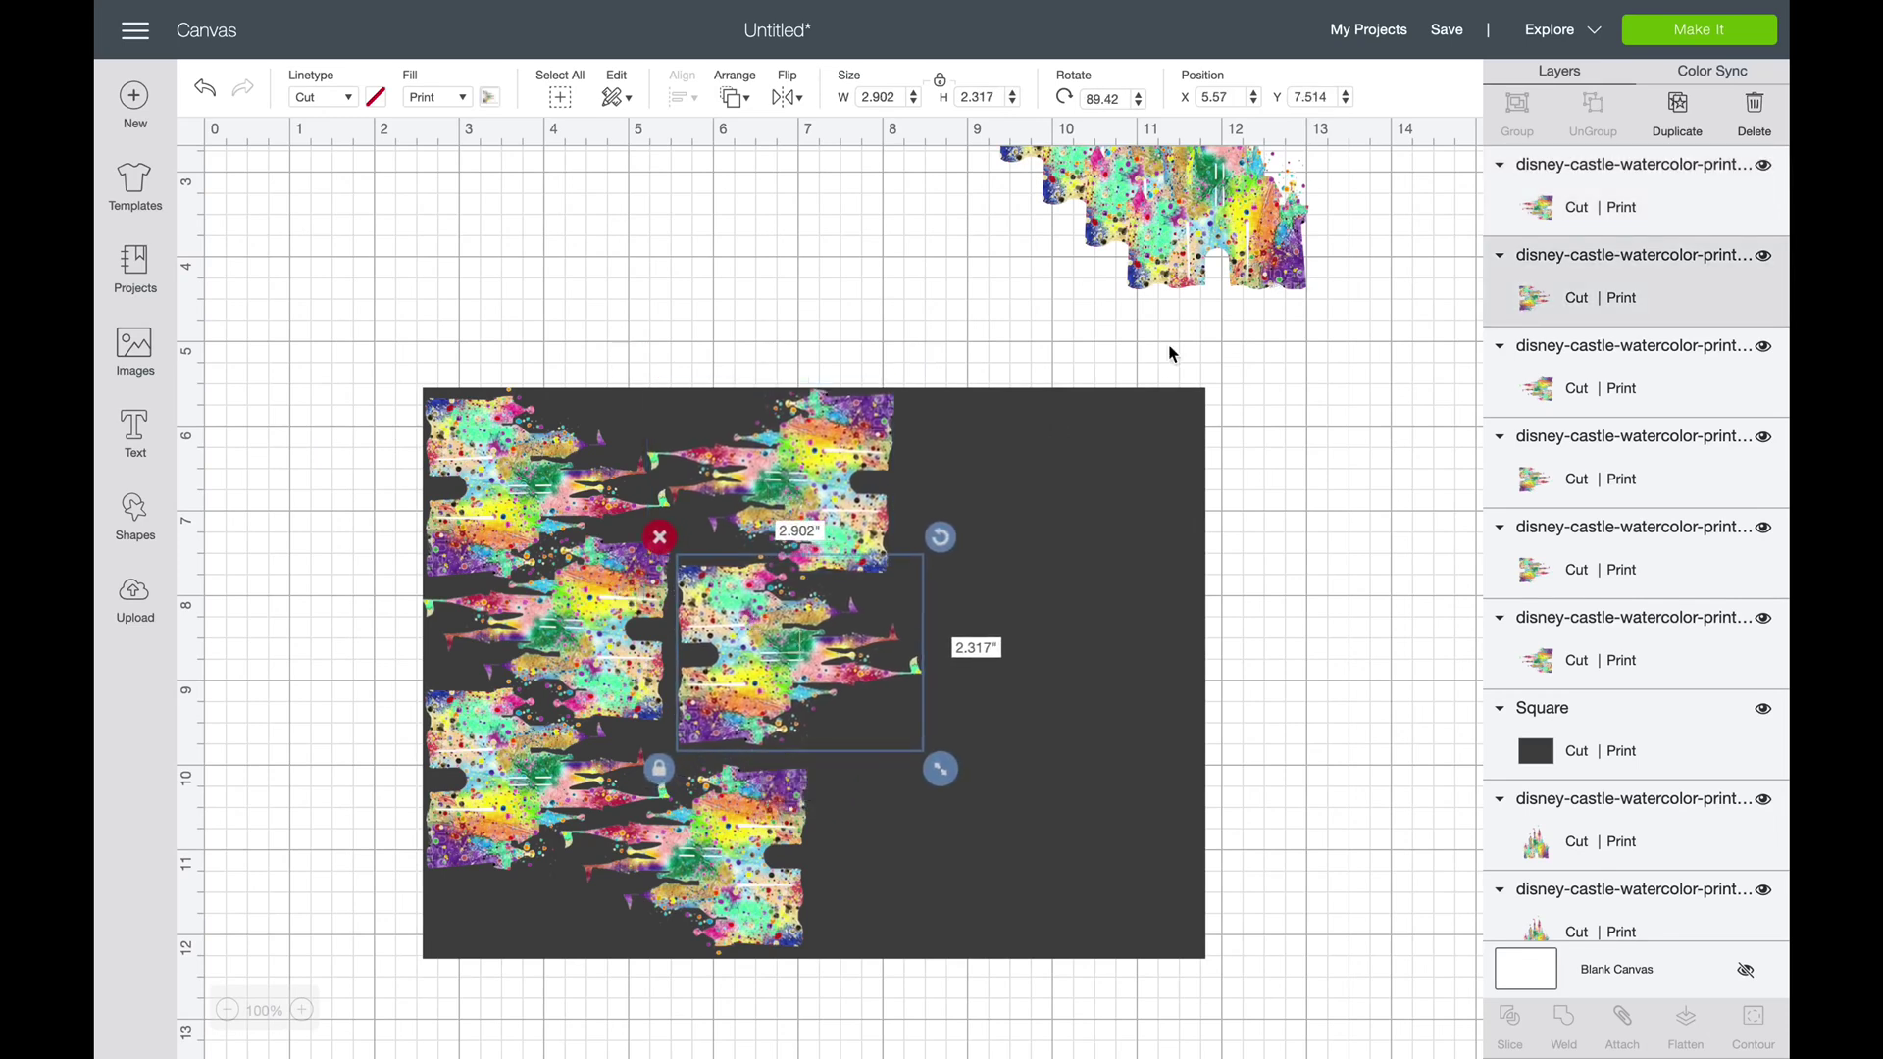
pyautogui.click(833, 445)
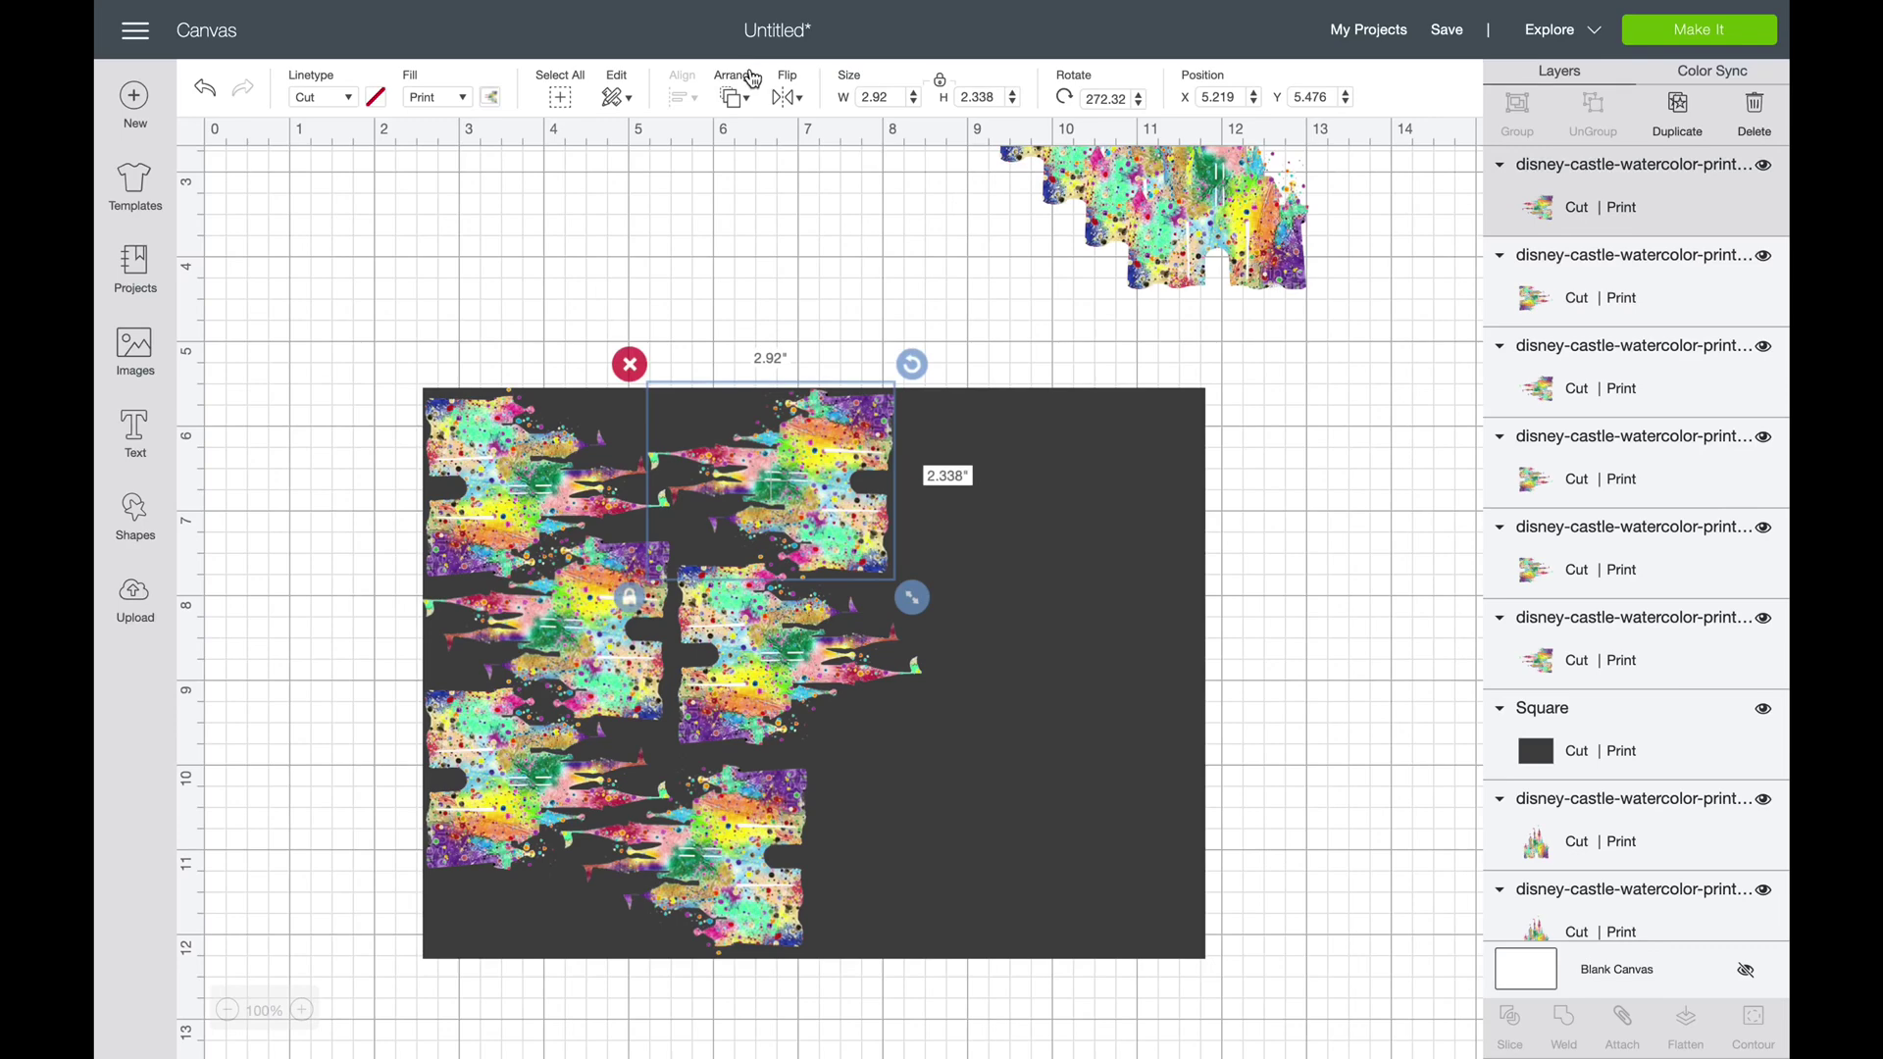
pyautogui.click(810, 239)
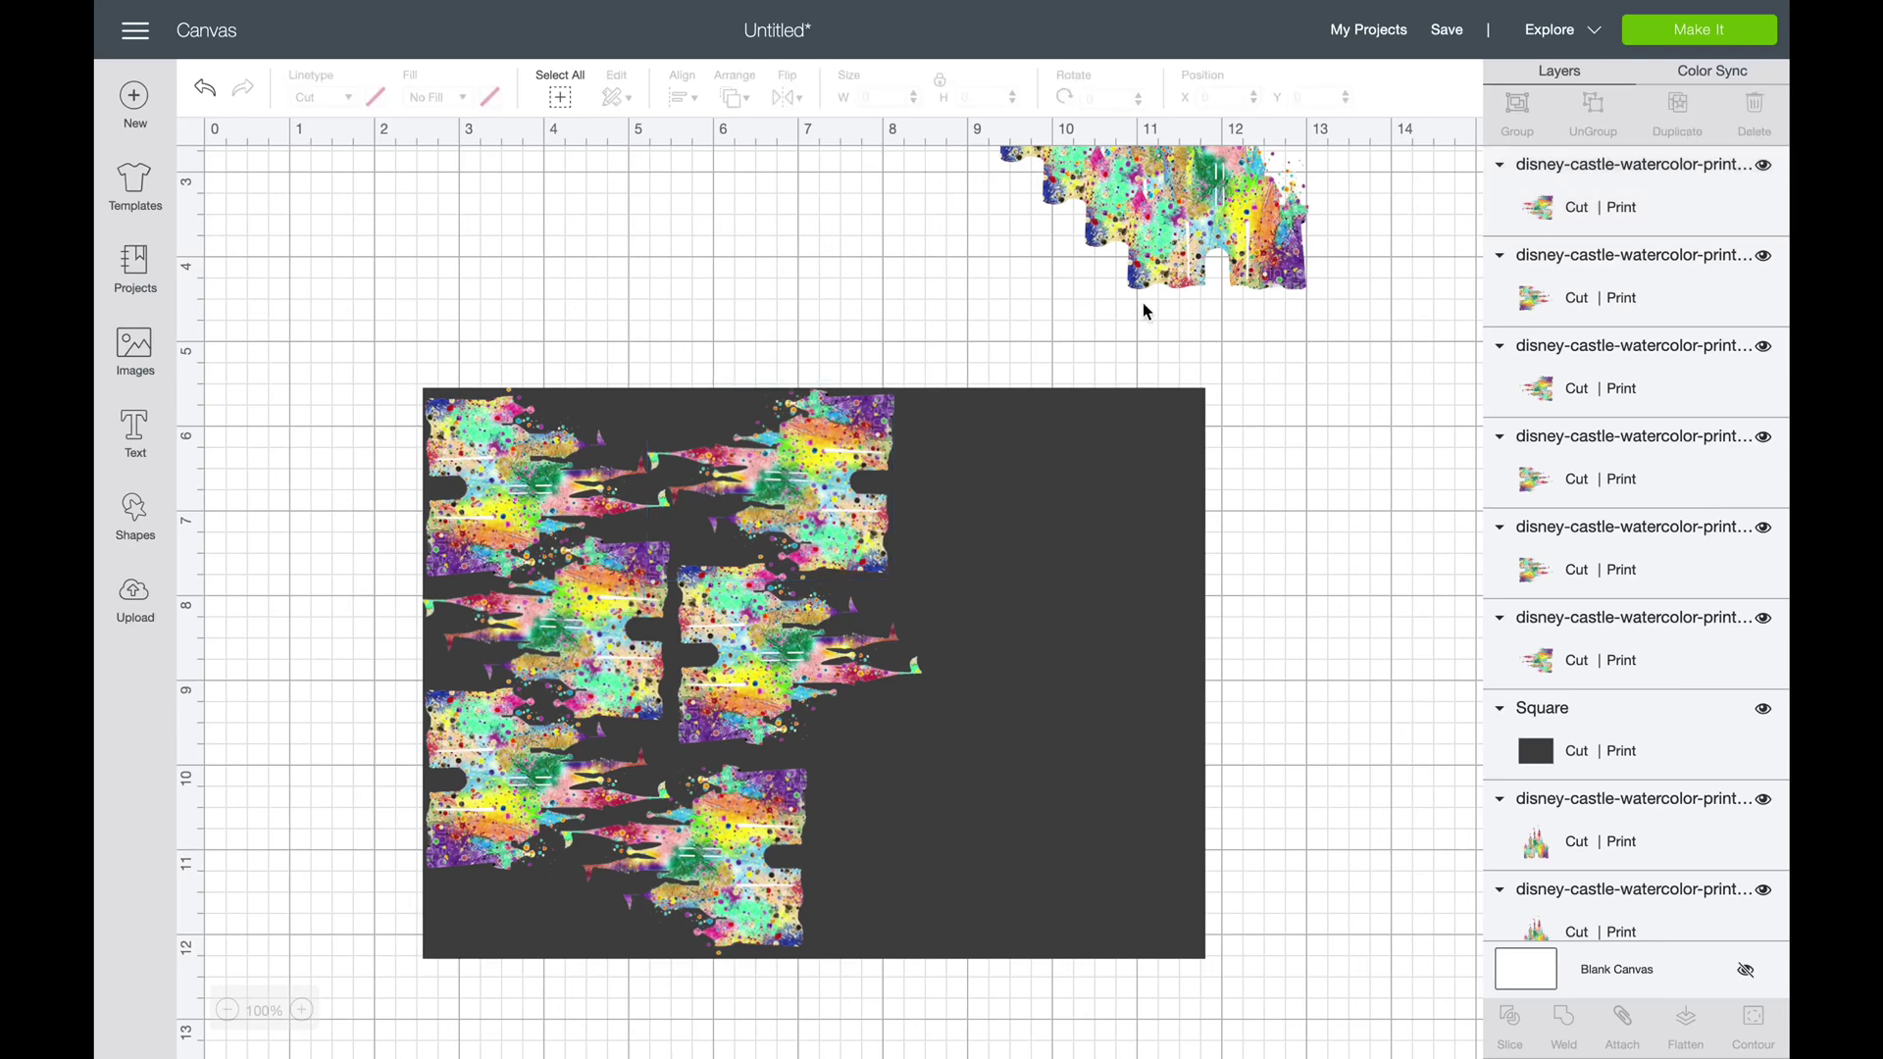
pyautogui.click(768, 531)
pyautogui.click(1667, 110)
pyautogui.moveTo(843, 712); pyautogui.dragTo(997, 549)
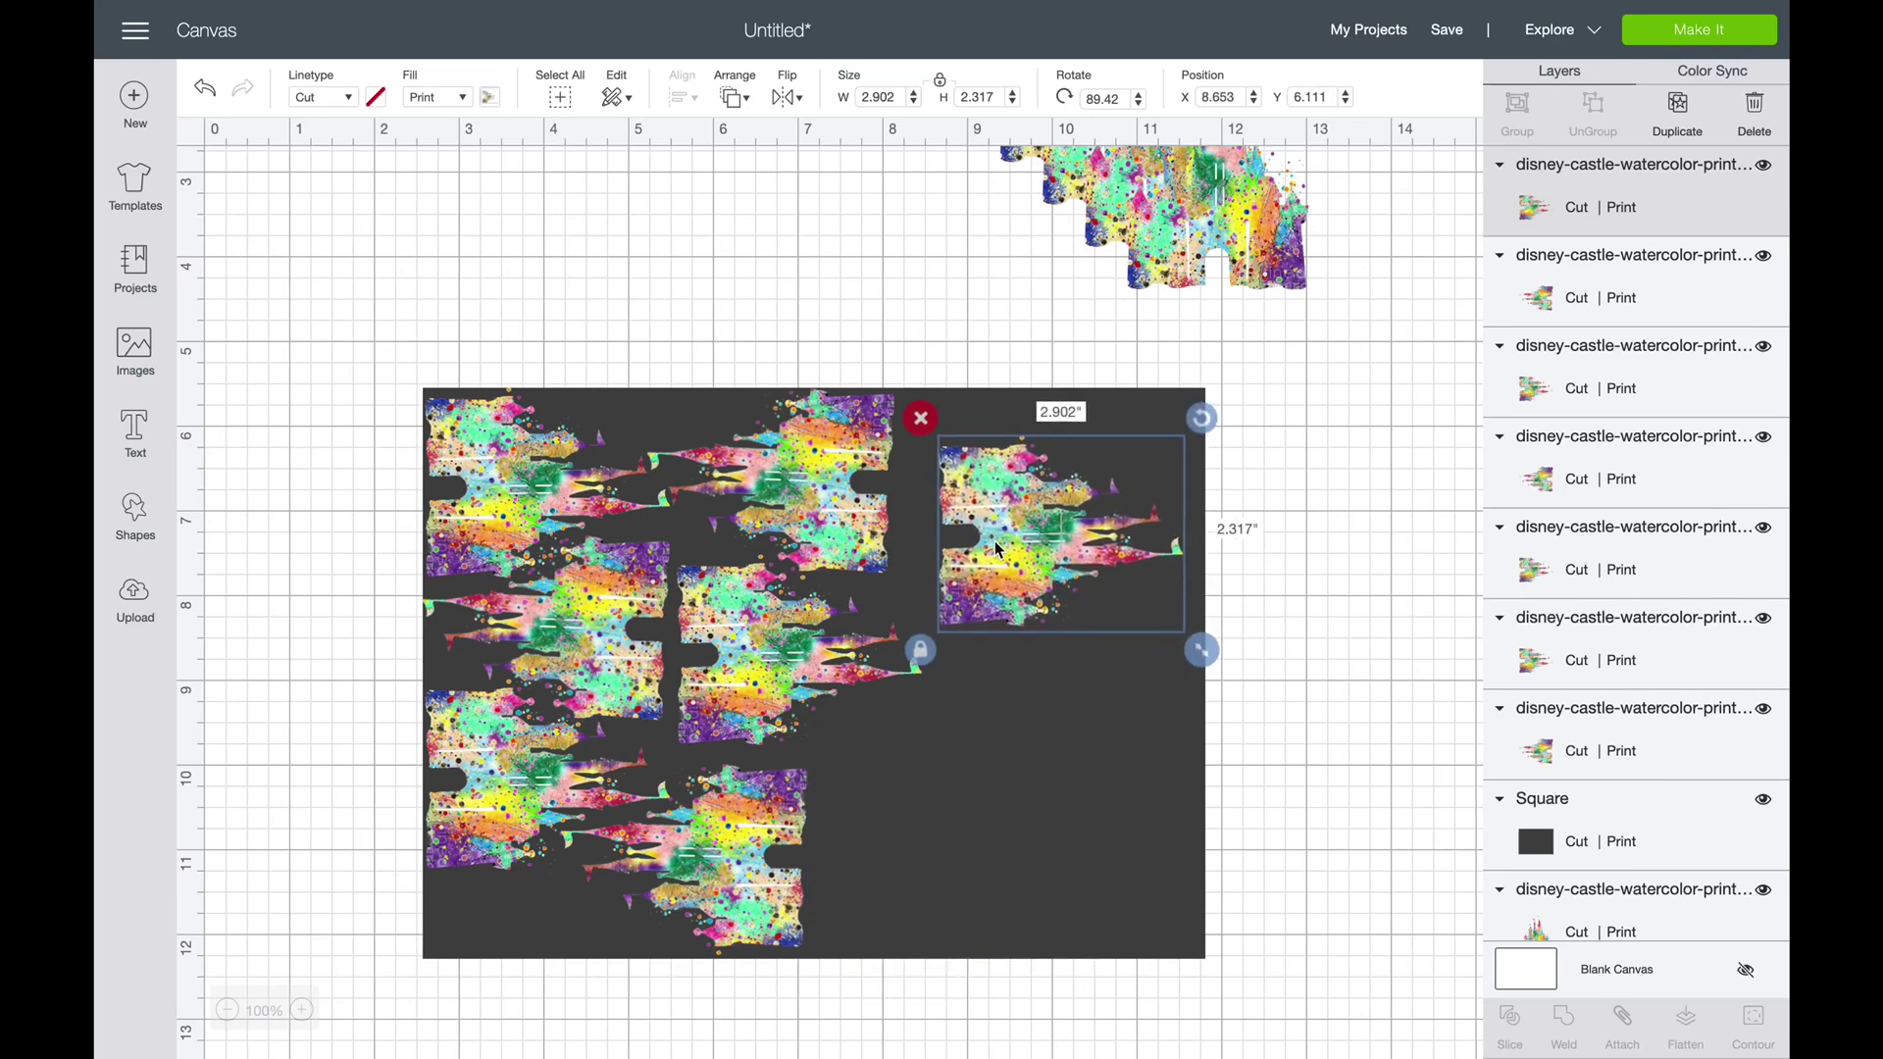
# Send the dark square to the back and arrange castles along its top edge and right side
pyautogui.rightClick(1165, 796)
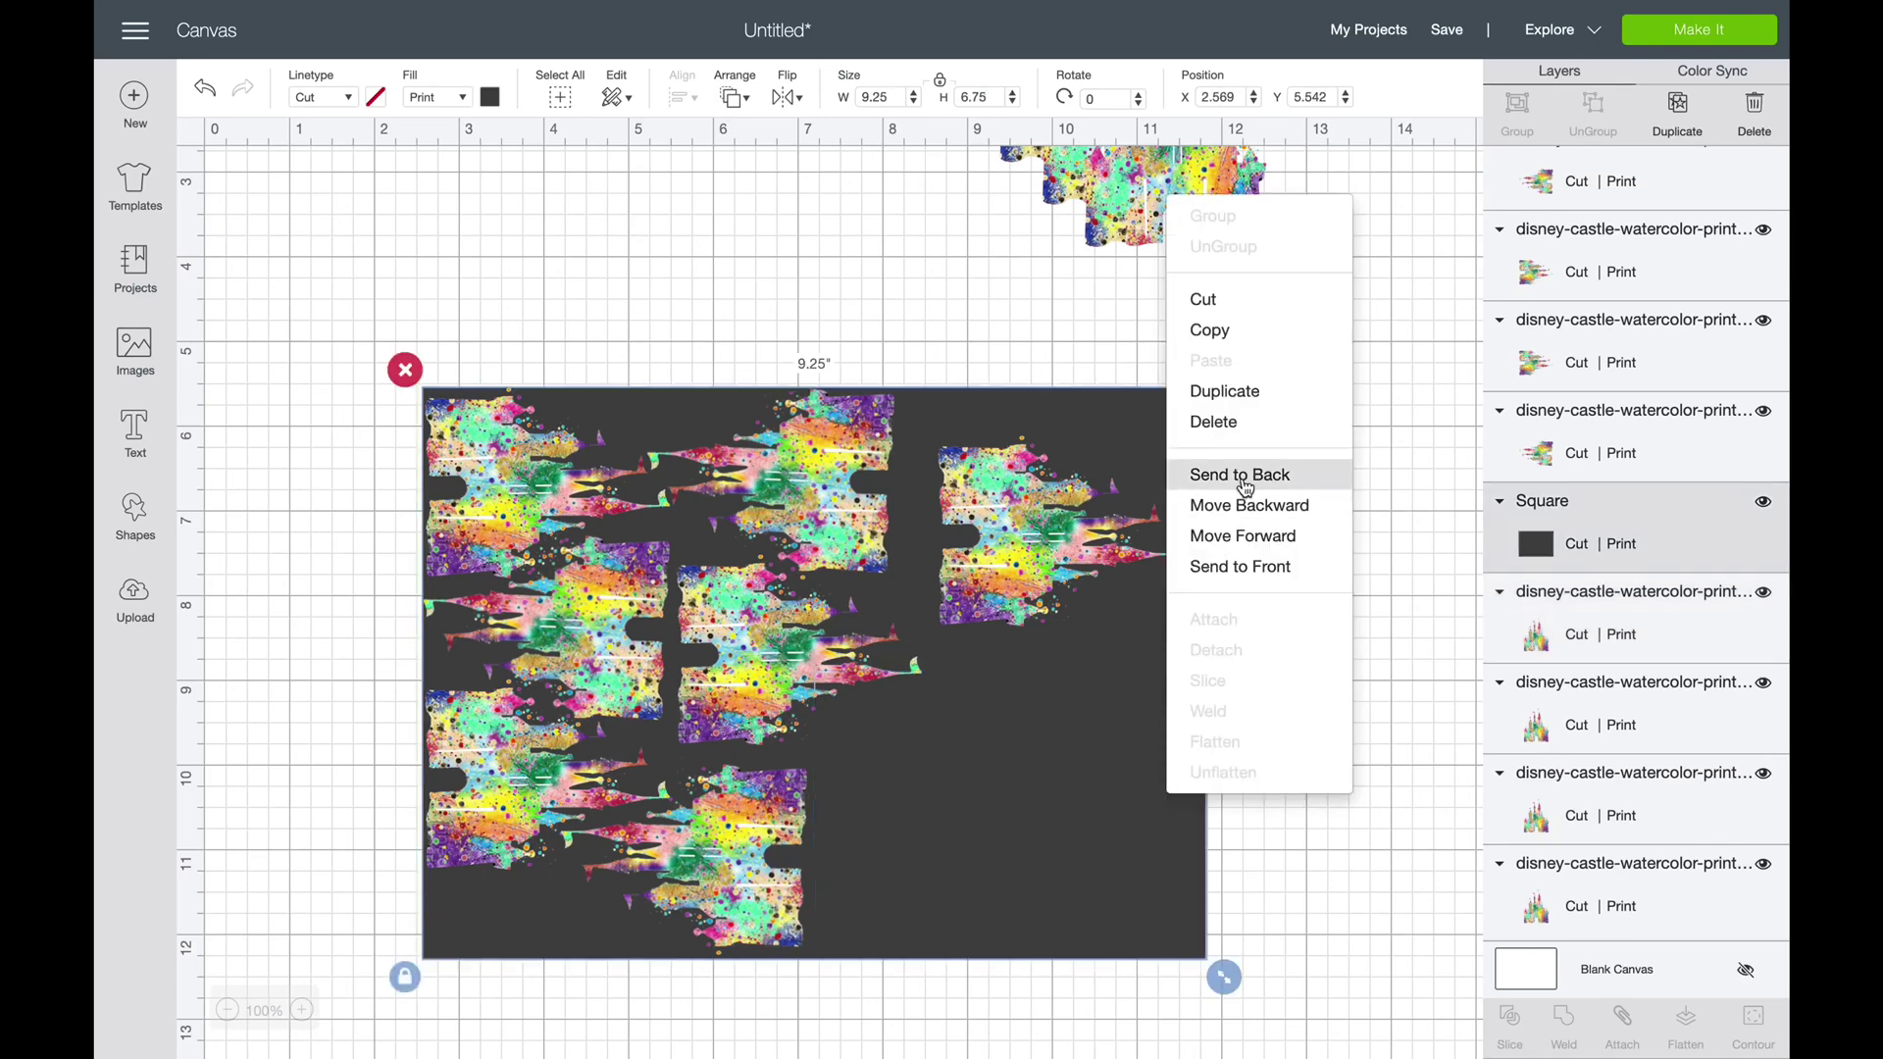
pyautogui.click(1240, 474)
pyautogui.moveTo(911, 833); pyautogui.dragTo(917, 845)
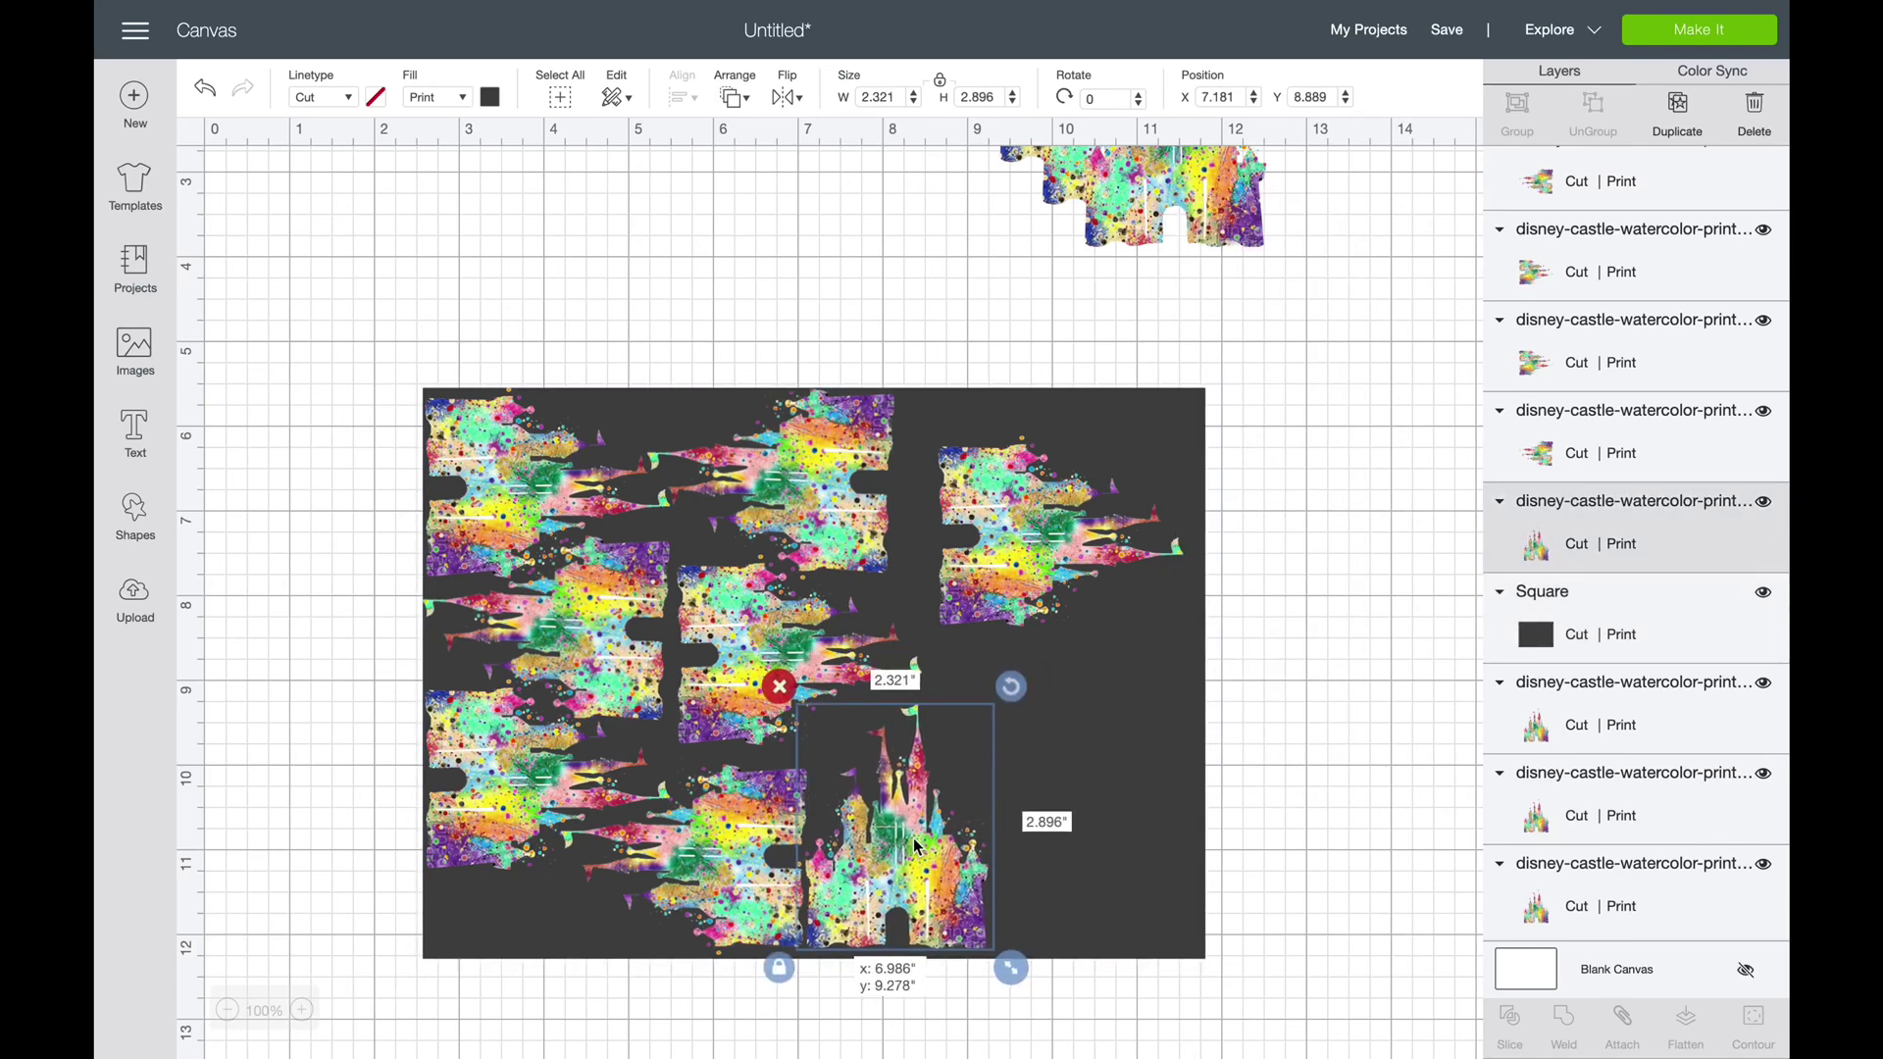
pyautogui.moveTo(1004, 542); pyautogui.dragTo(973, 500)
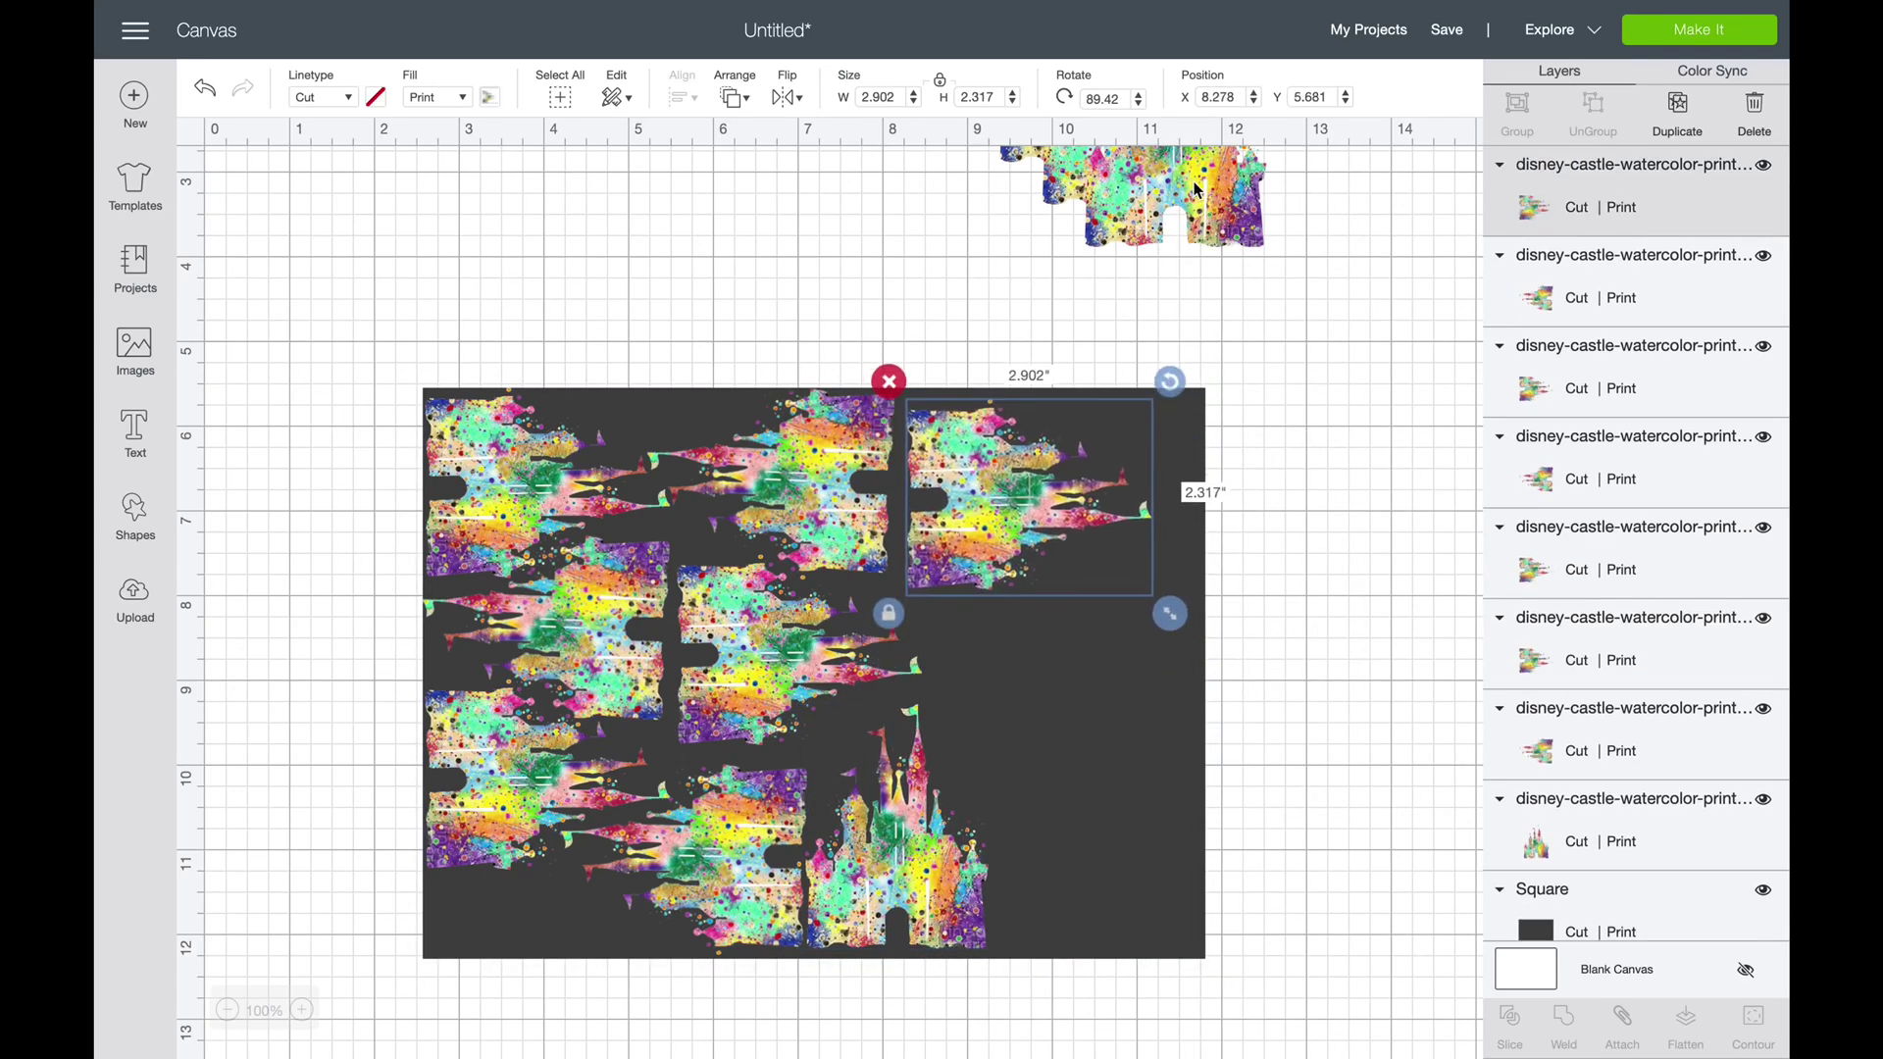
pyautogui.moveTo(1195, 189); pyautogui.dragTo(1121, 830)
pyautogui.rightClick(1138, 624)
pyautogui.click(1213, 576)
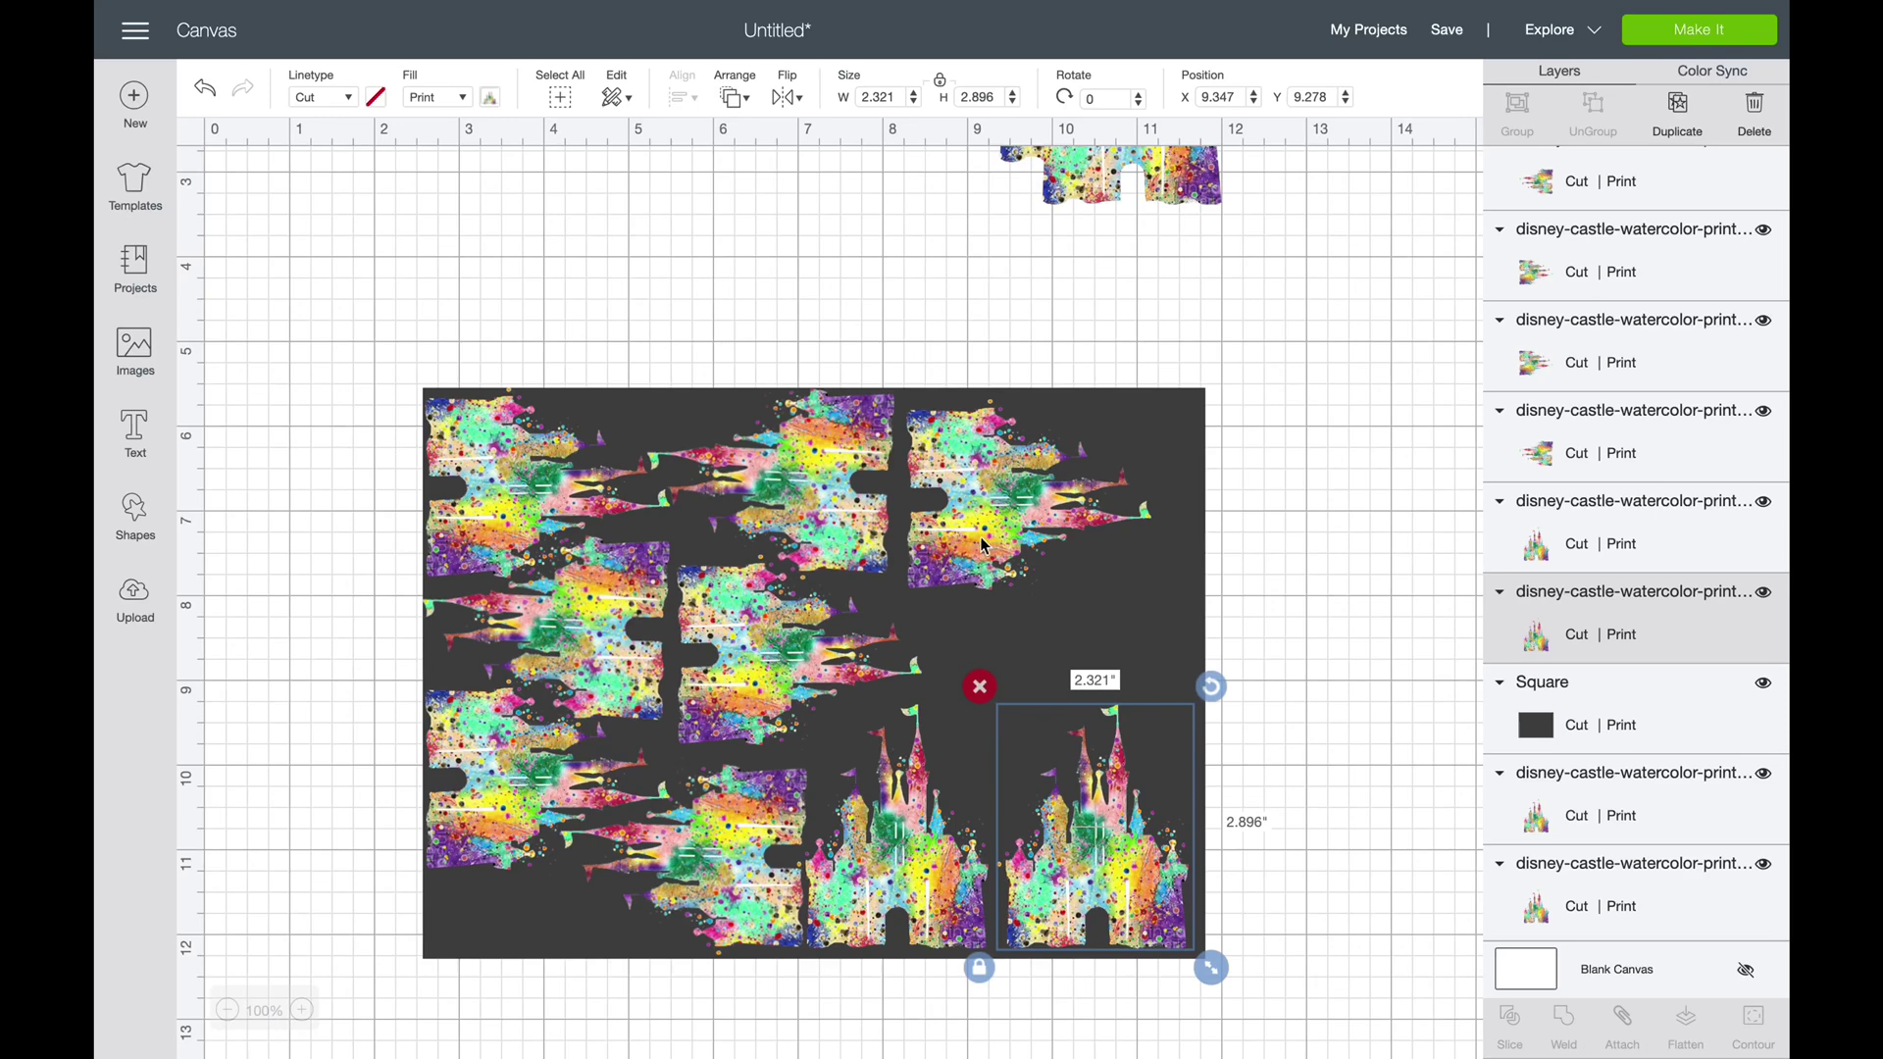
# Bring another castle forward onto the square, flip it upside down, and lower it inside
pyautogui.moveTo(1199, 169); pyautogui.dragTo(1346, 501)
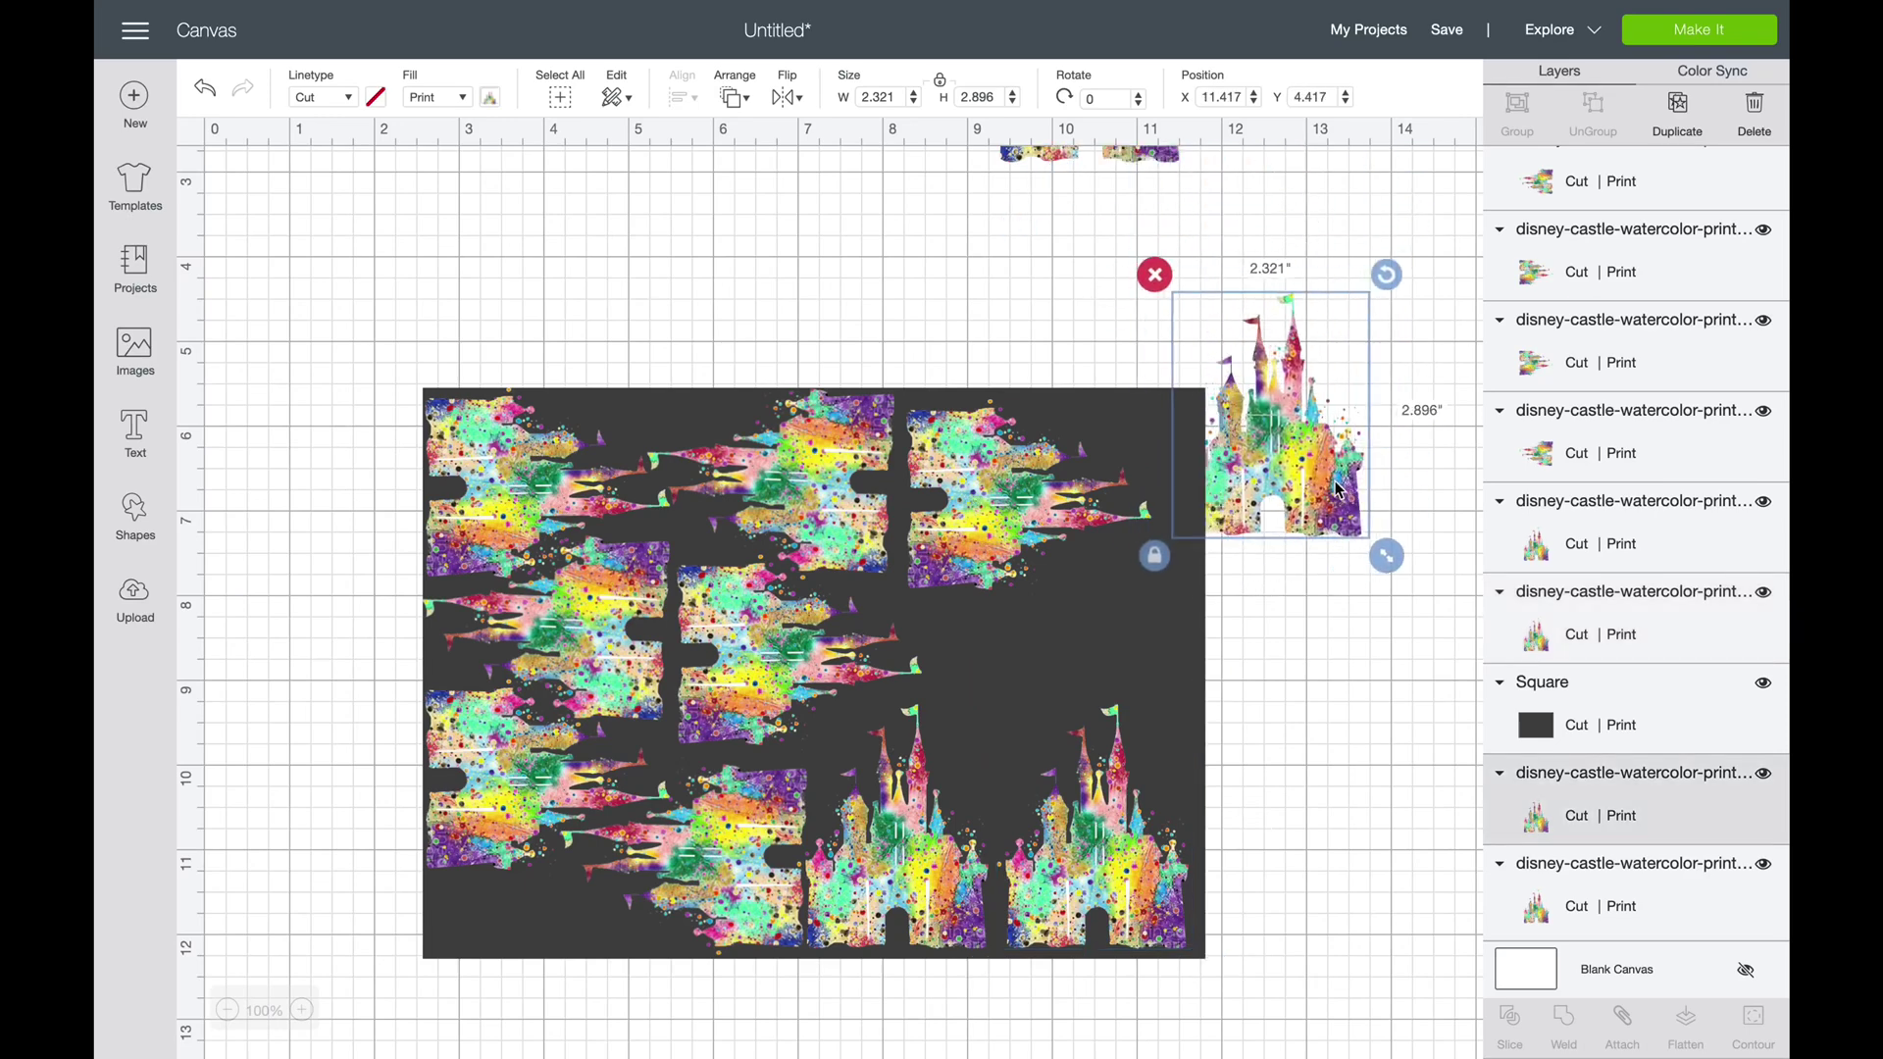
pyautogui.rightClick(1346, 501)
pyautogui.click(1417, 798)
pyautogui.moveTo(1284, 418); pyautogui.dragTo(1146, 443)
pyautogui.click(782, 98)
pyautogui.click(841, 172)
pyautogui.moveTo(1108, 588); pyautogui.dragTo(1052, 647)
# Shift the horizontal castle down-right and place a duplicate rotated castle on the square's right side
pyautogui.moveTo(1037, 311); pyautogui.dragTo(1002, 432)
pyautogui.click(1040, 627)
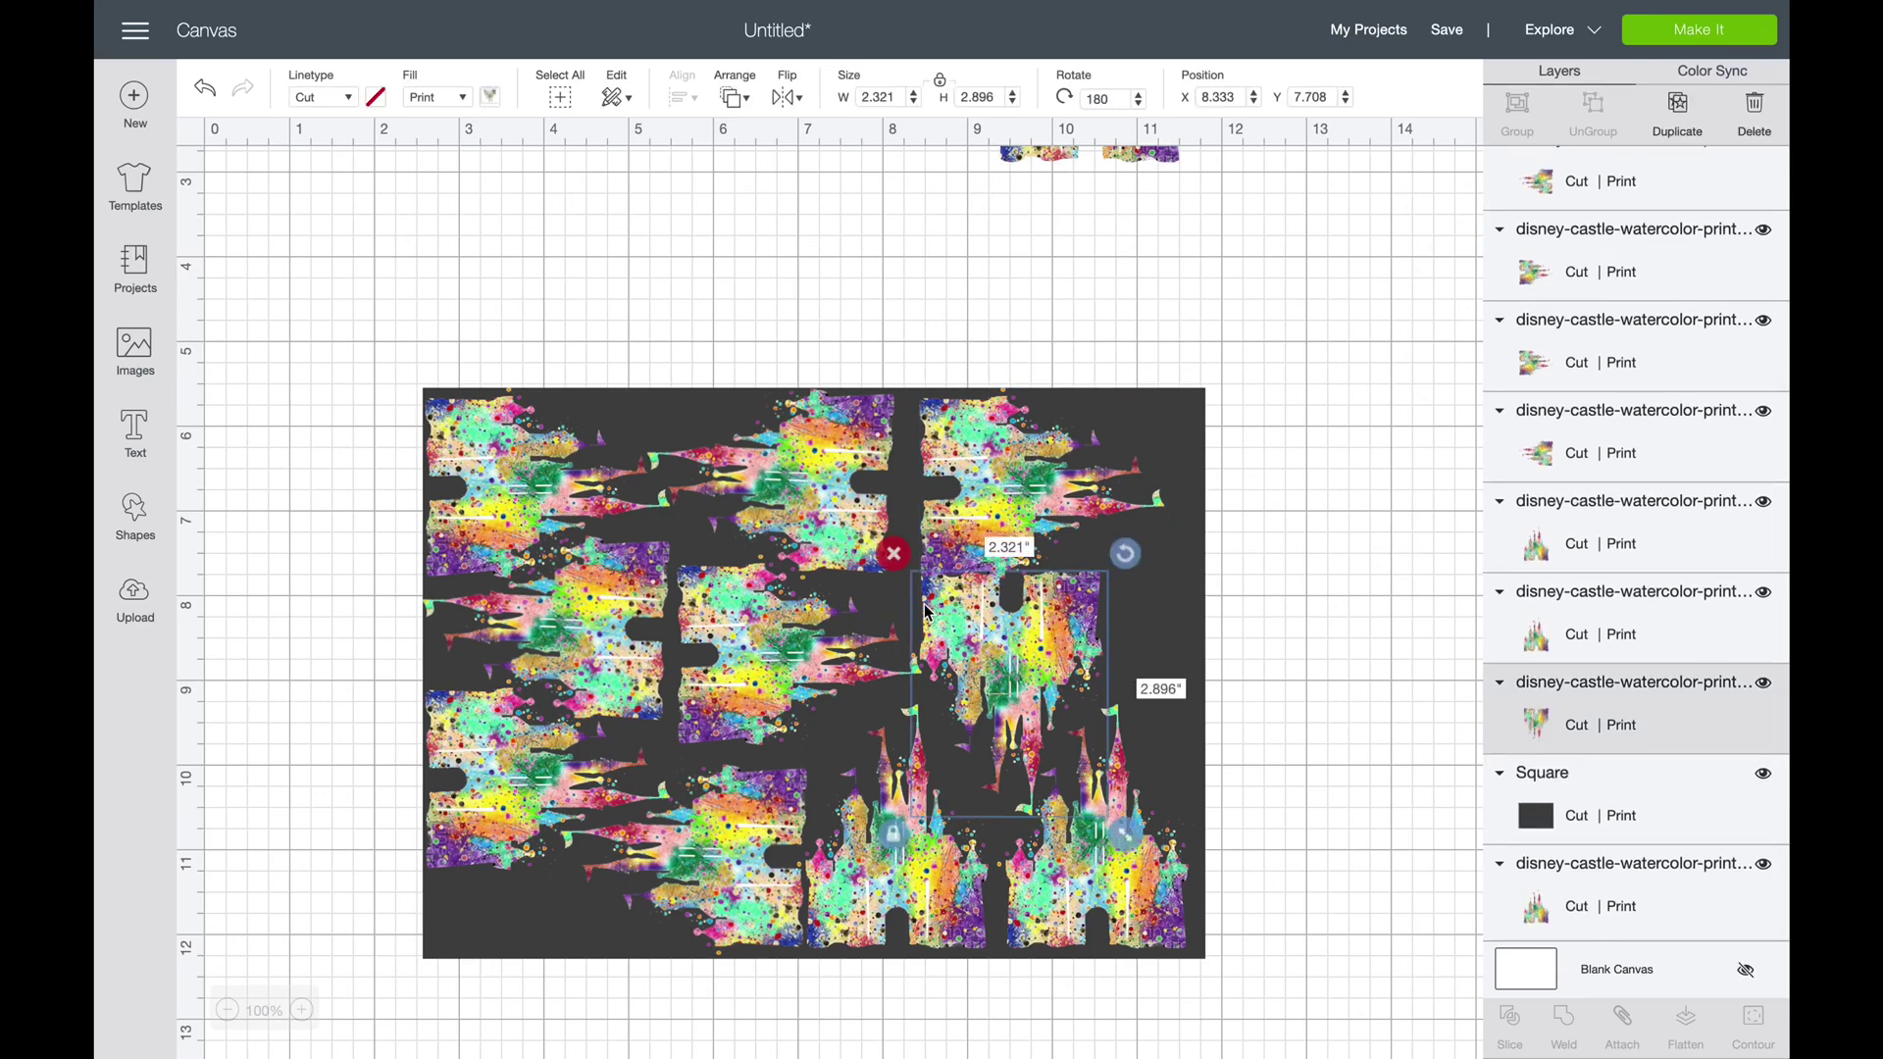
pyautogui.click(1617, 431)
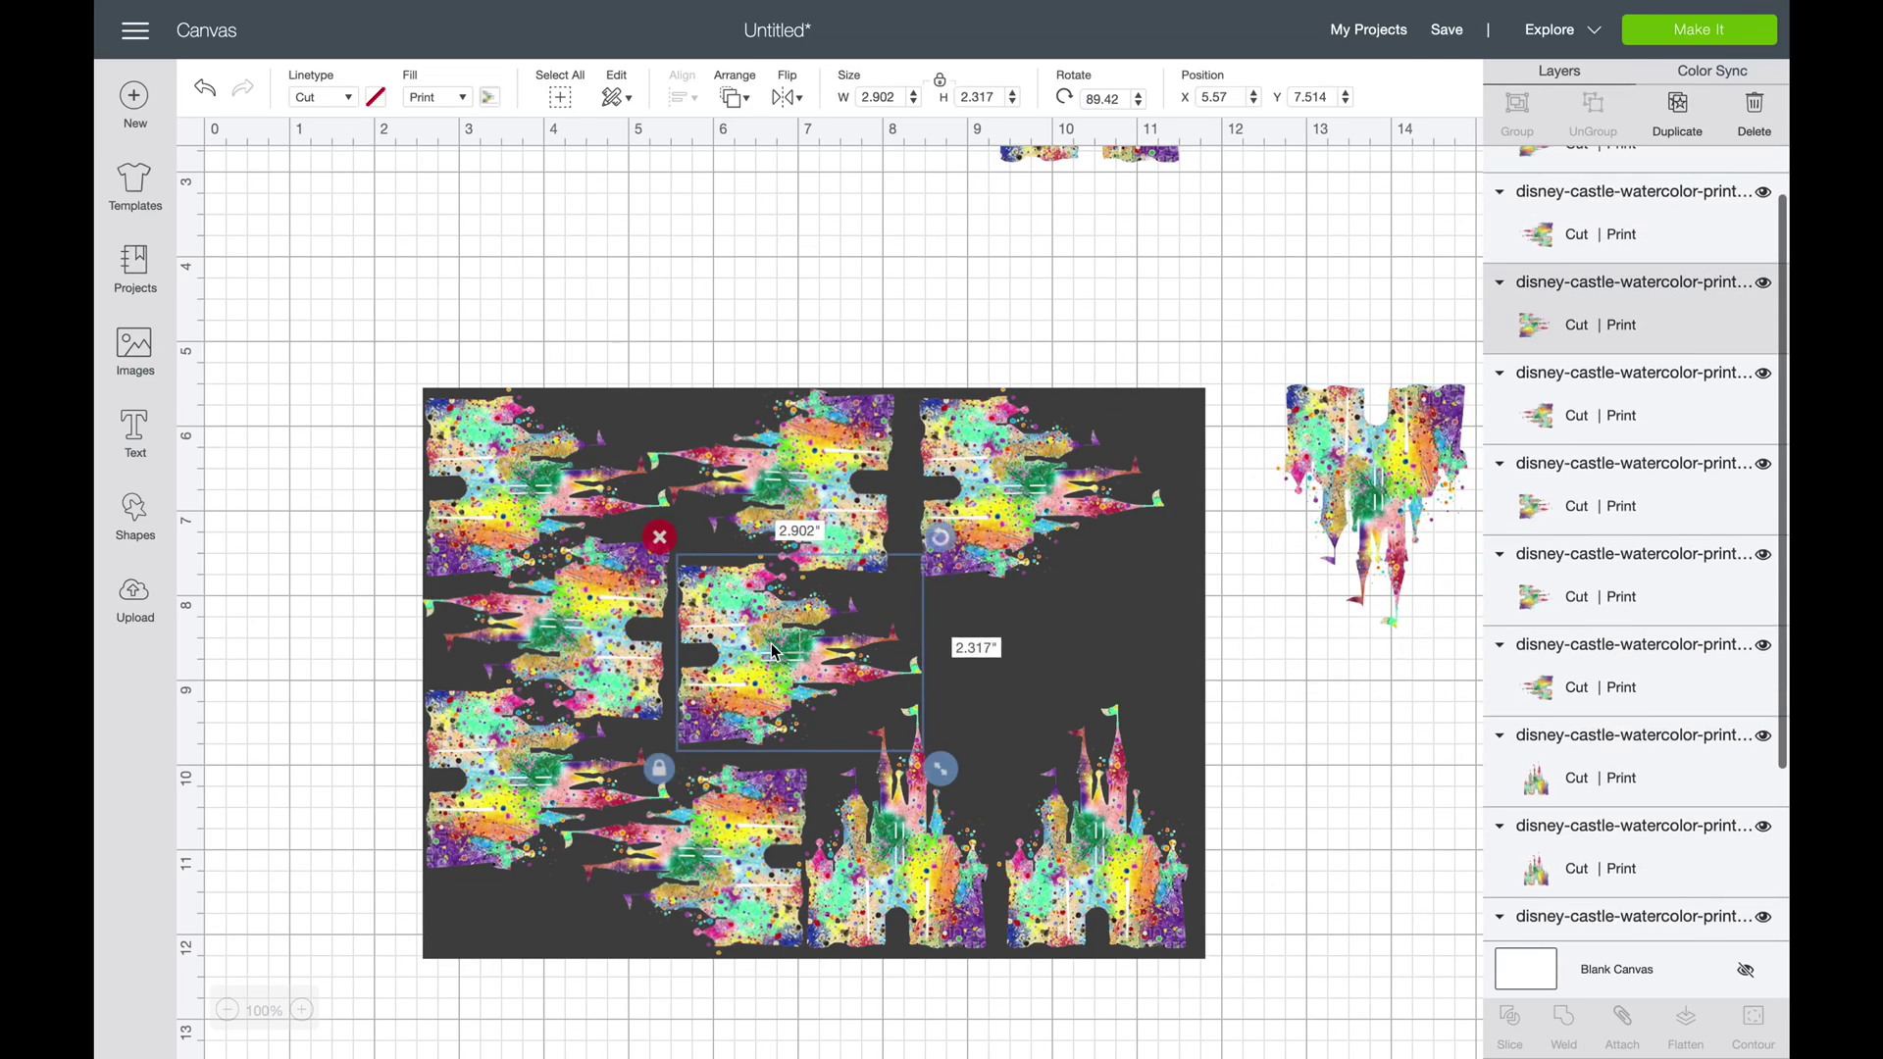
pyautogui.click(1677, 105)
pyautogui.moveTo(608, 687); pyautogui.dragTo(1054, 652)
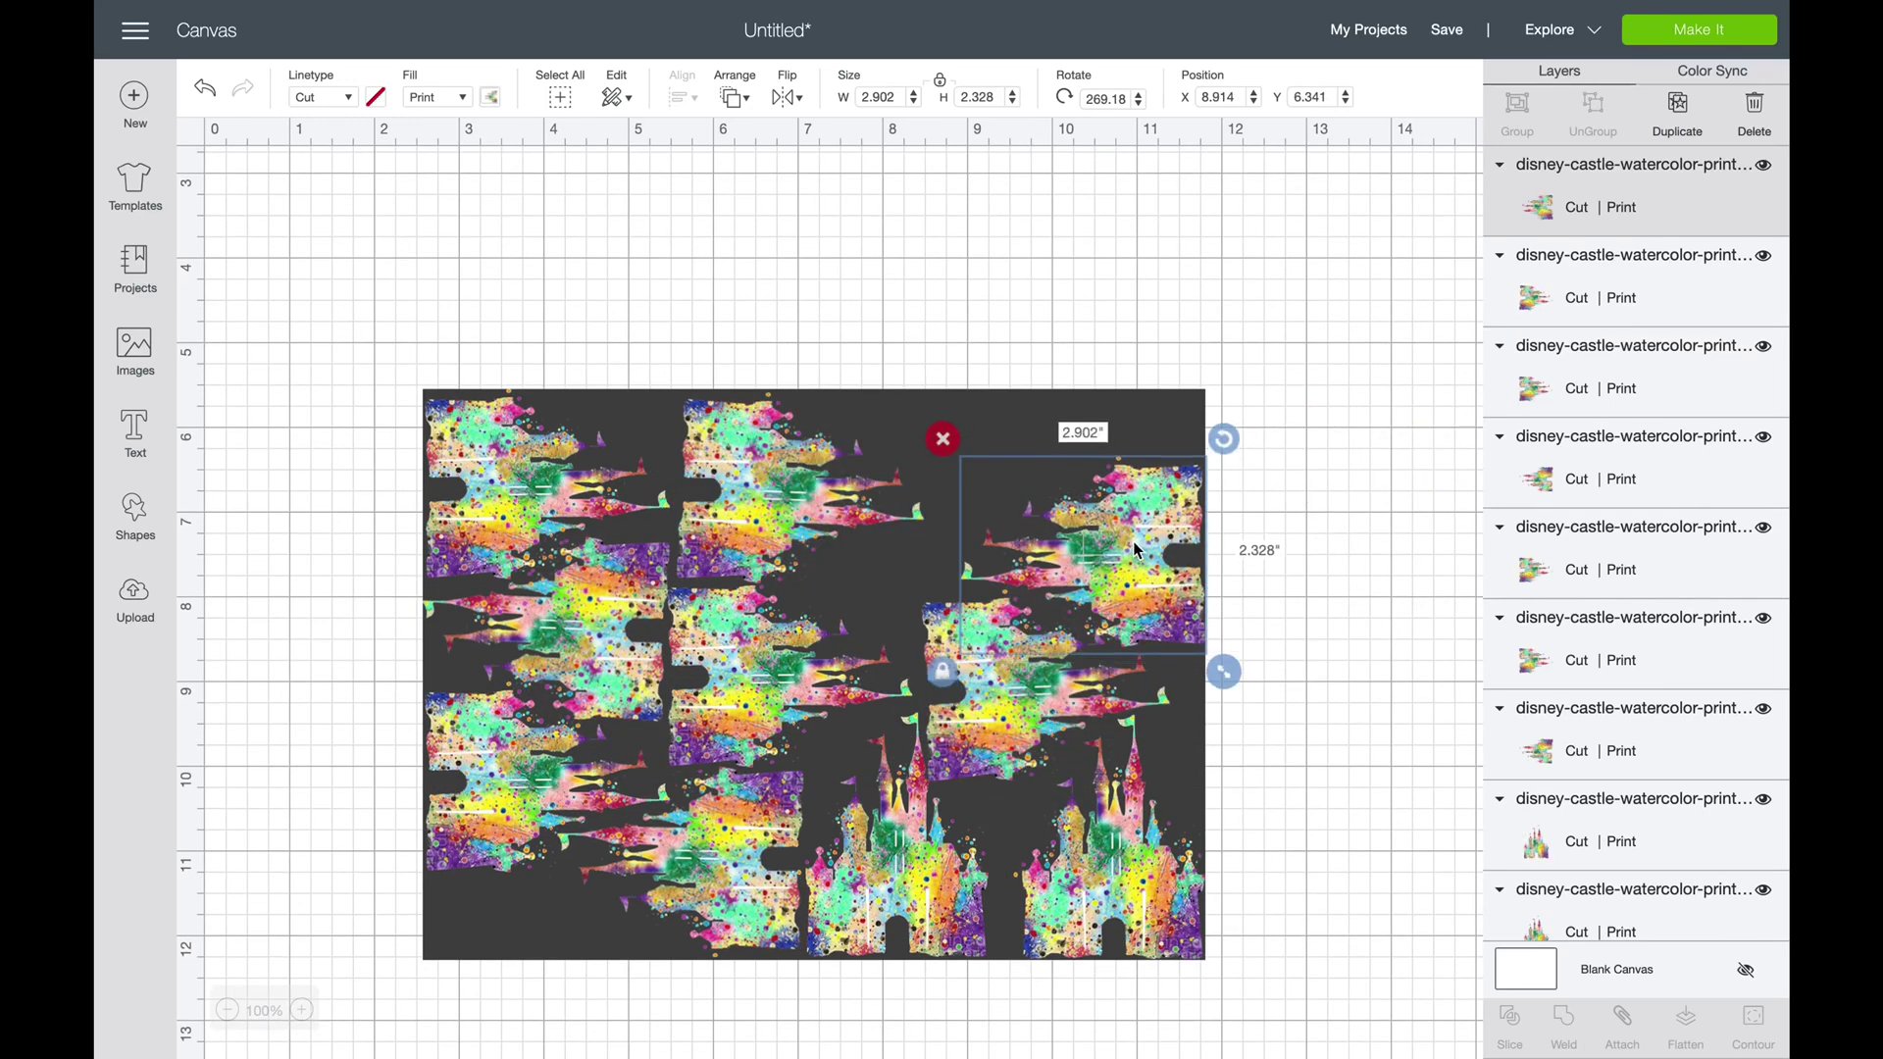
# Fine-tune the right, middle, and bottom castle positions to close the gaps
pyautogui.moveTo(1135, 559); pyautogui.dragTo(1129, 484)
pyautogui.moveTo(1039, 676); pyautogui.dragTo(1052, 655)
pyautogui.click(929, 873)
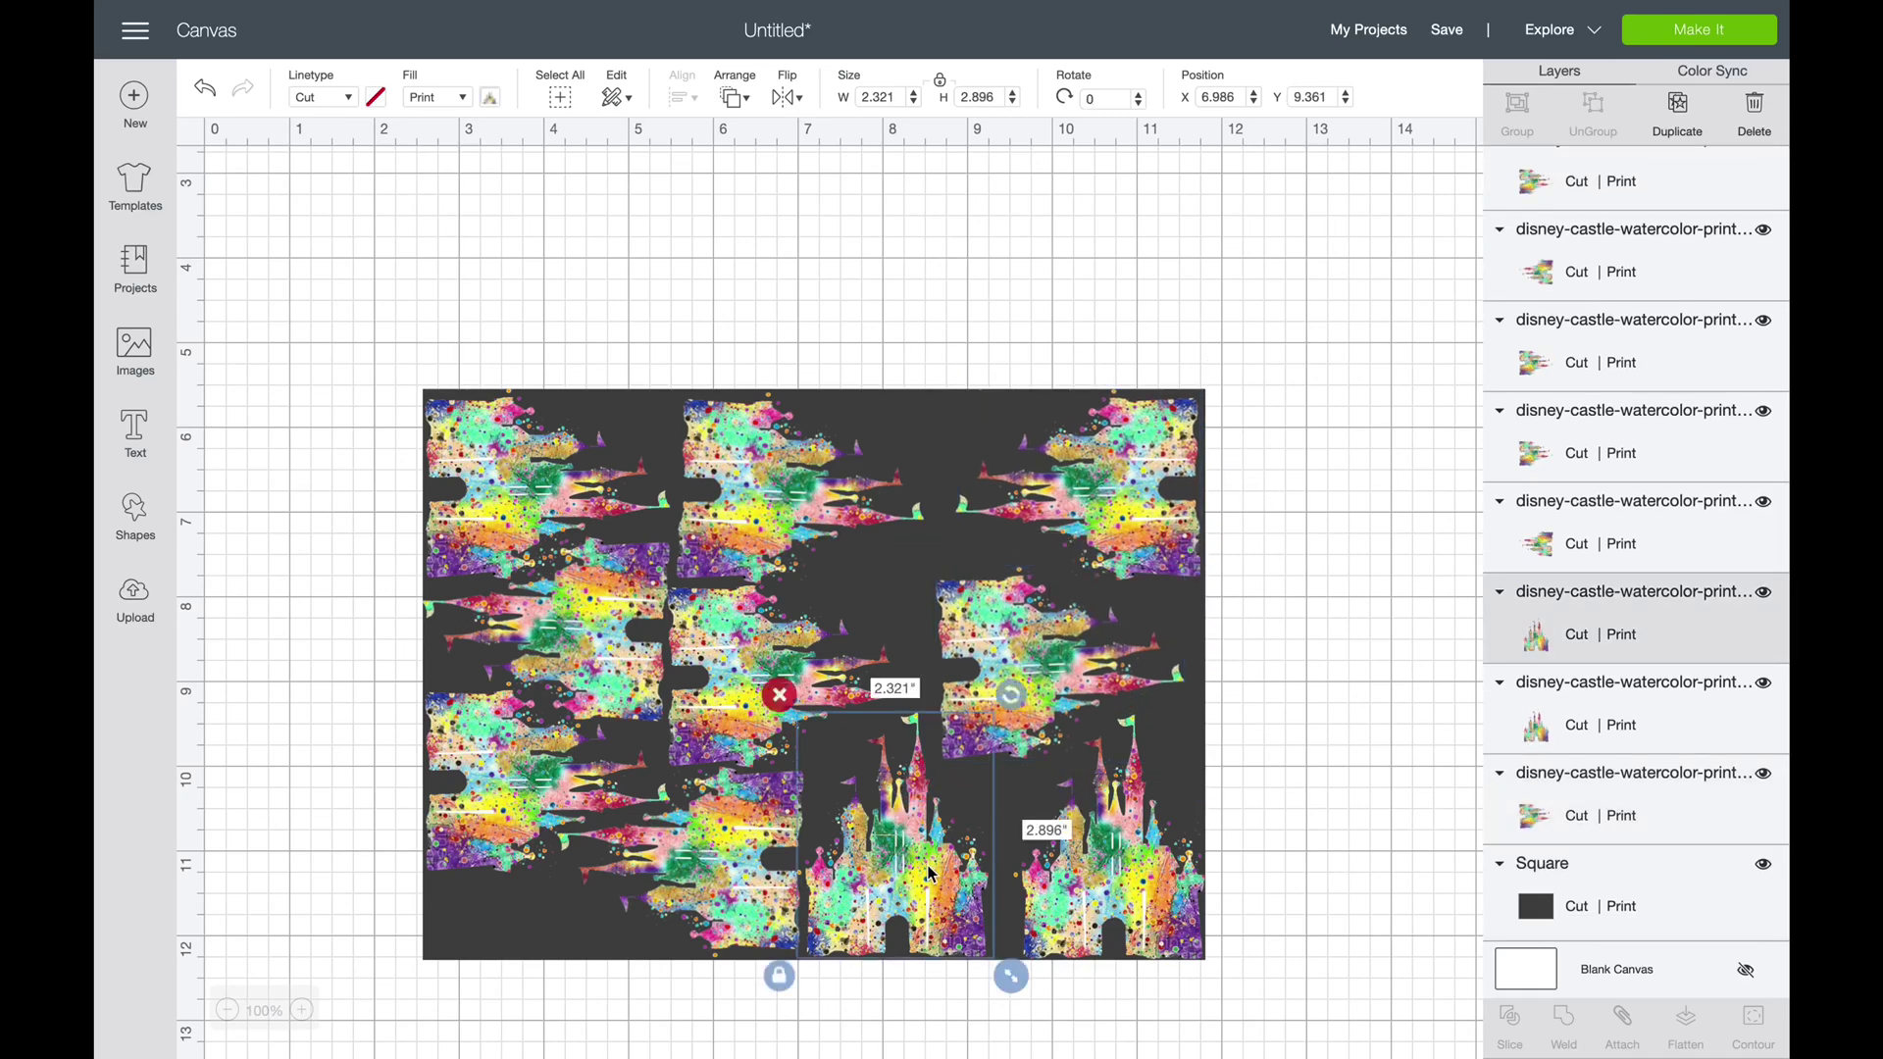
pyautogui.moveTo(876, 870); pyautogui.dragTo(887, 872)
pyautogui.press('Escape')
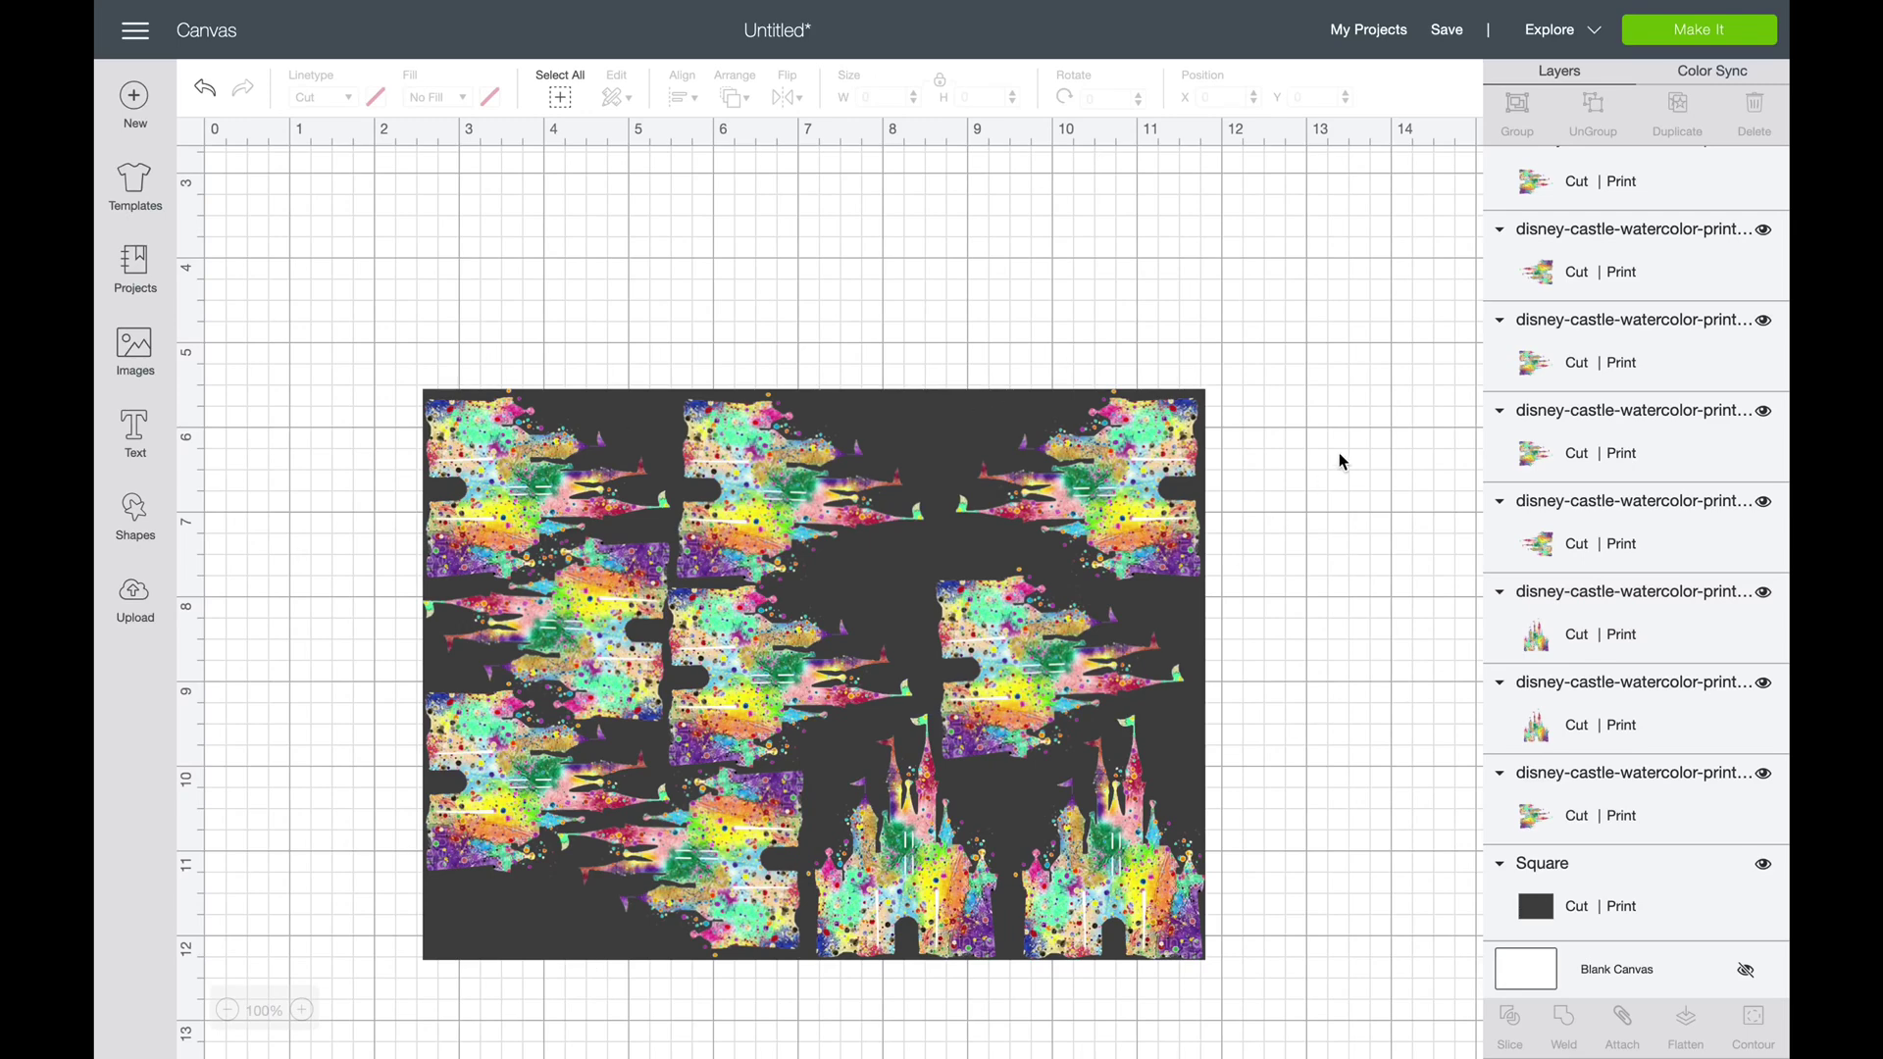
# Try deleting the square and attaching the castles, then undo the attach
pyautogui.click(1147, 492)
pyautogui.click(923, 408)
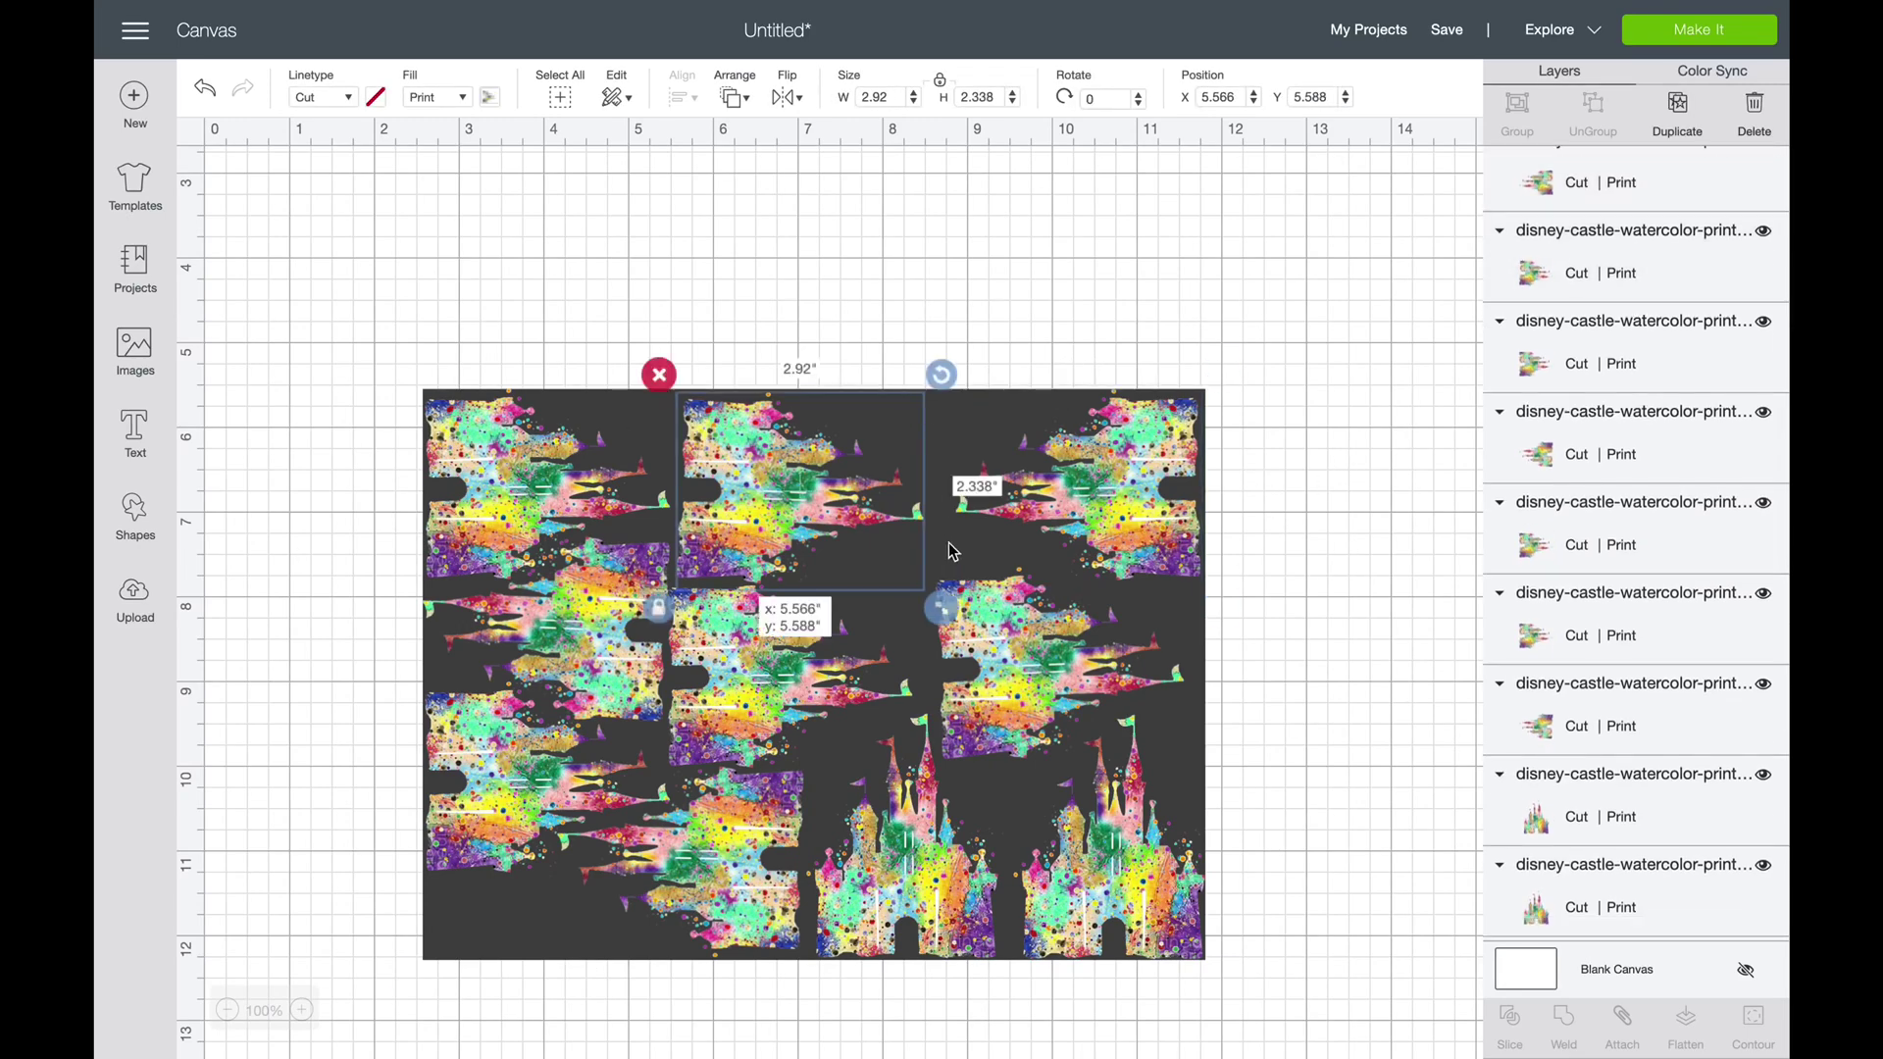
pyautogui.hotkey('ctrl', 'a')
pyautogui.click(405, 372)
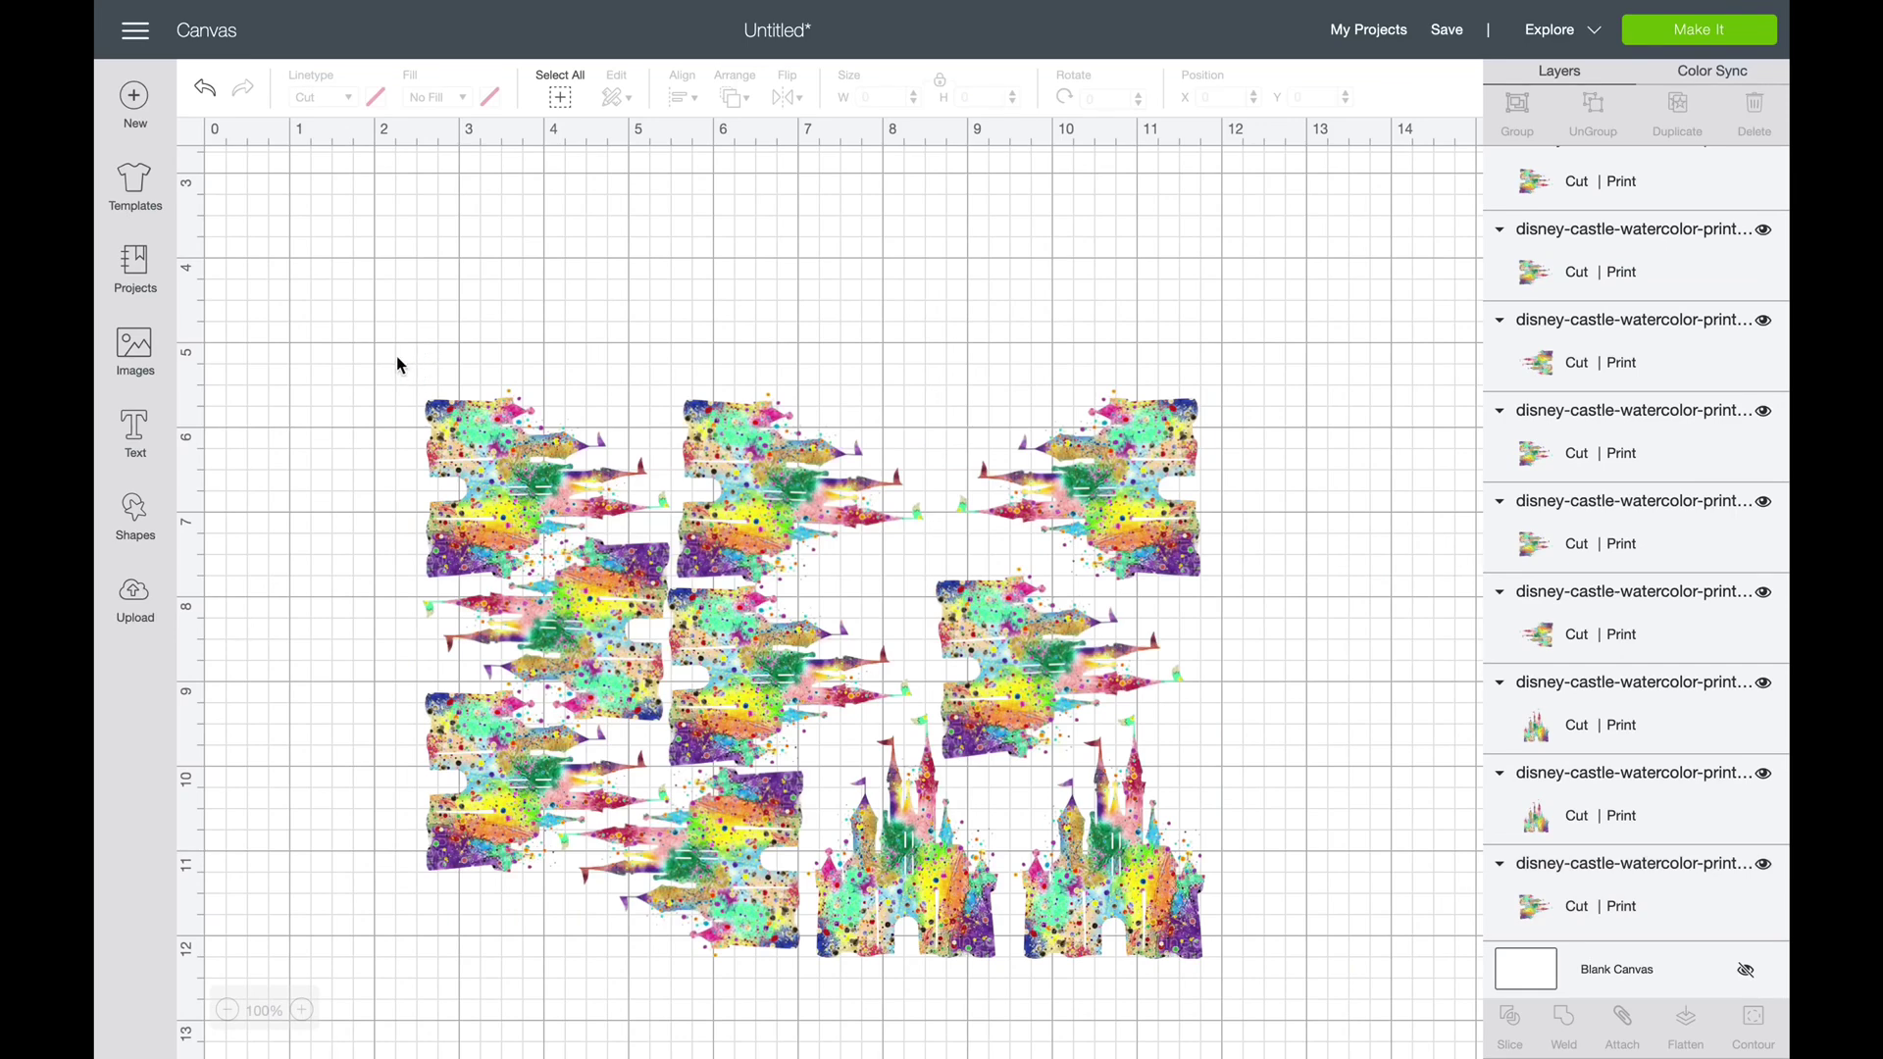
pyautogui.moveTo(391, 355); pyautogui.dragTo(1334, 1007)
pyautogui.click(1623, 1024)
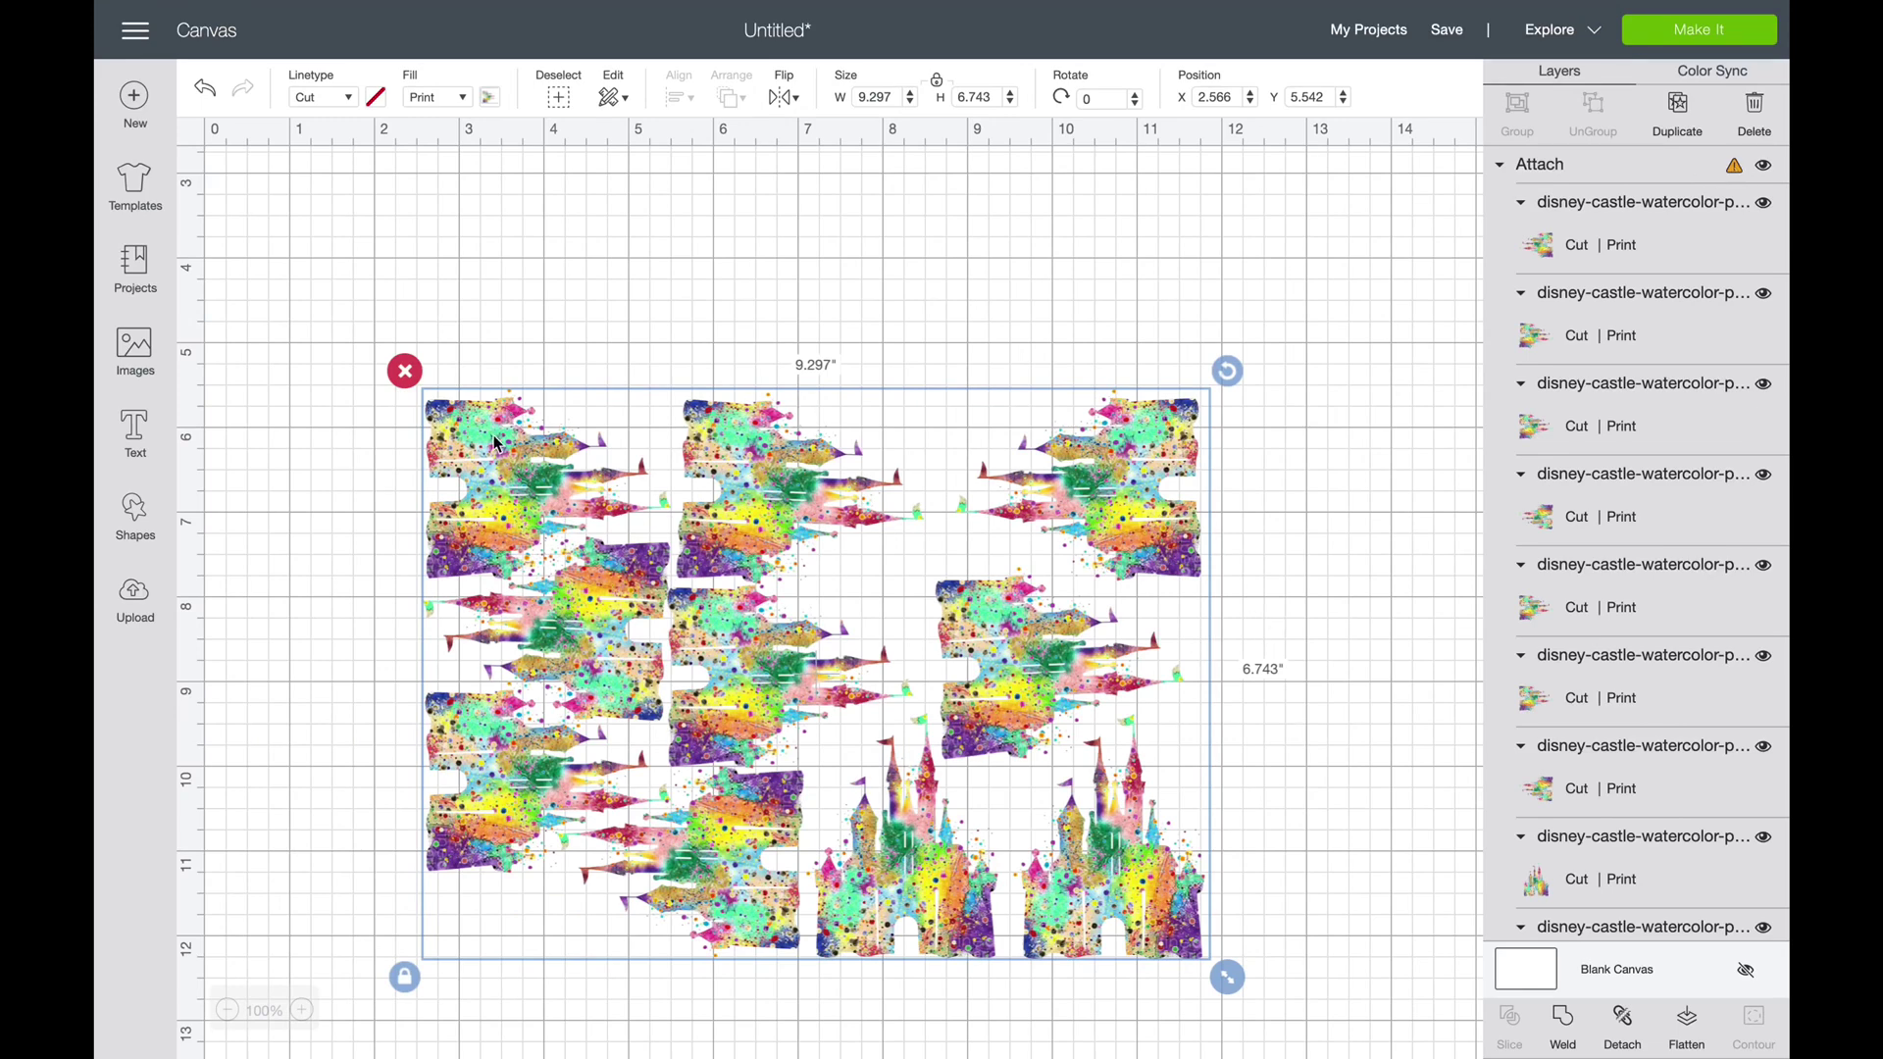
pyautogui.hotkey('ctrl', 'z')
# Select the dark square background and delete it
pyautogui.click(453, 796)
pyautogui.click(615, 605)
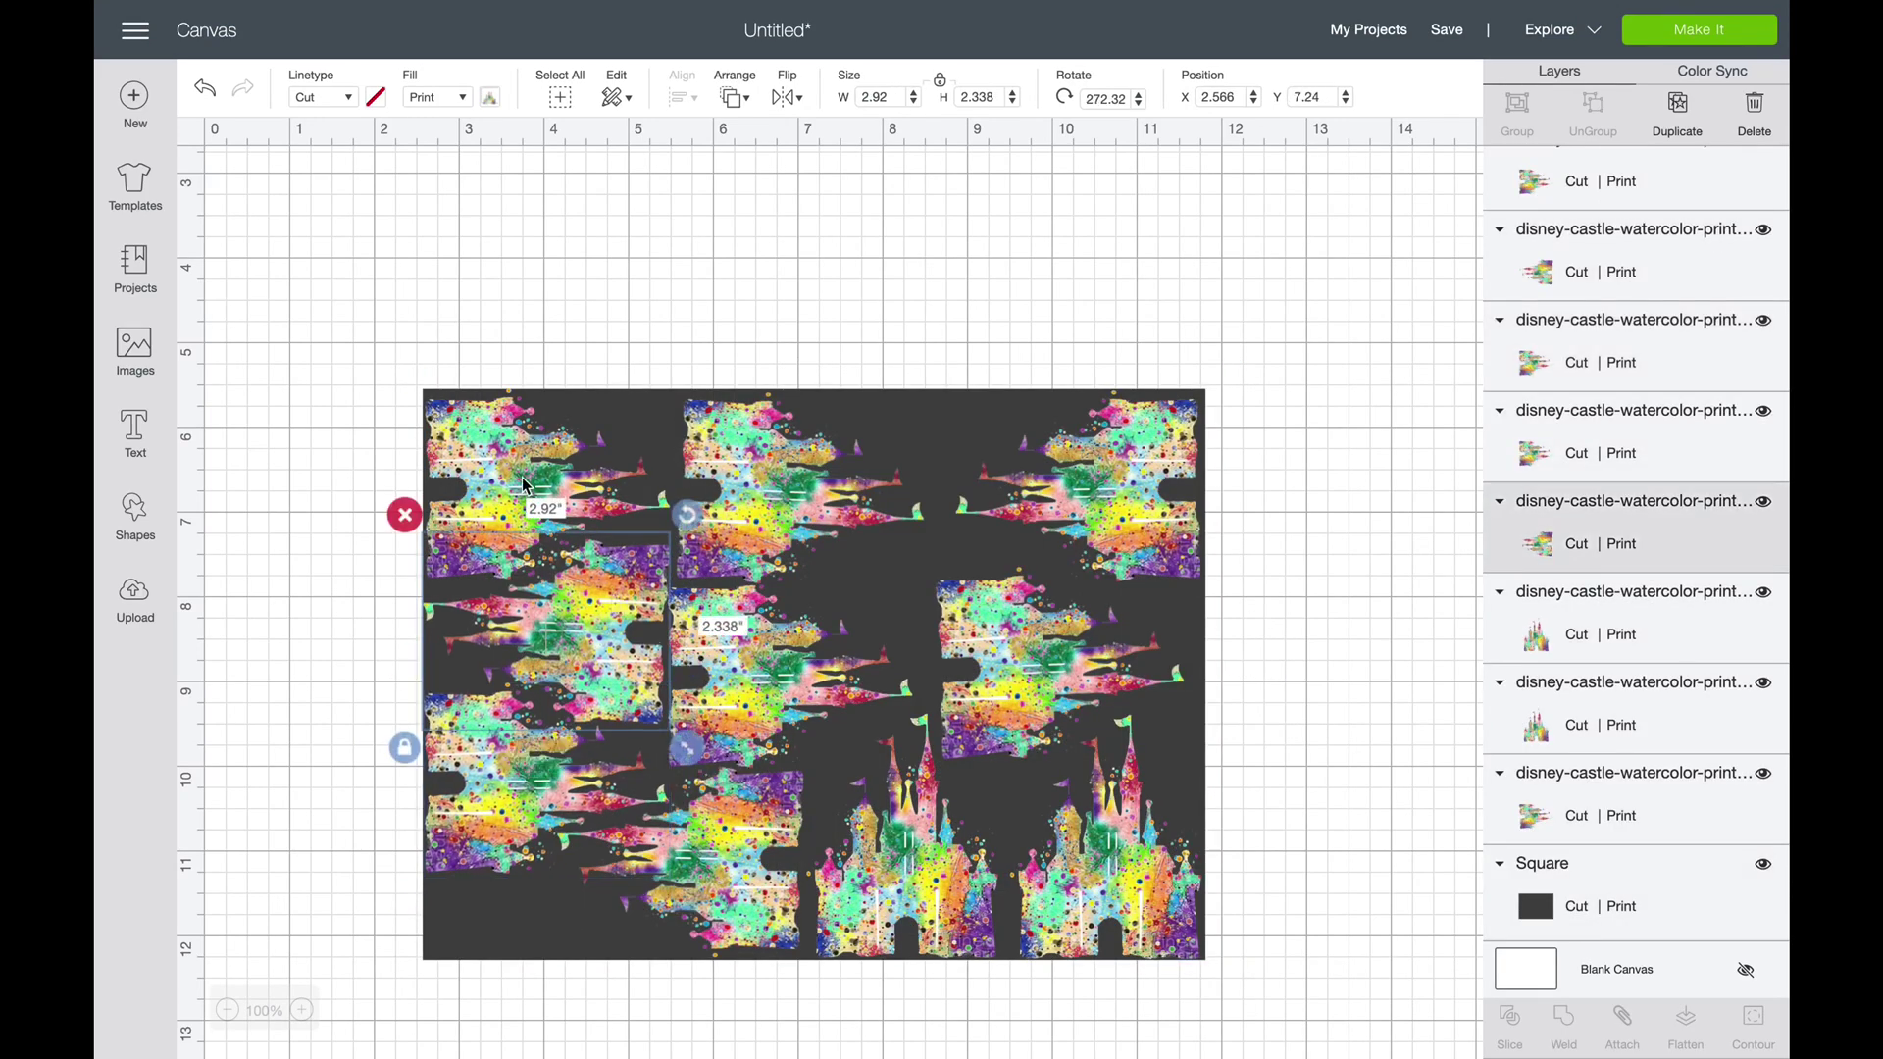
pyautogui.click(525, 483)
pyautogui.click(750, 900)
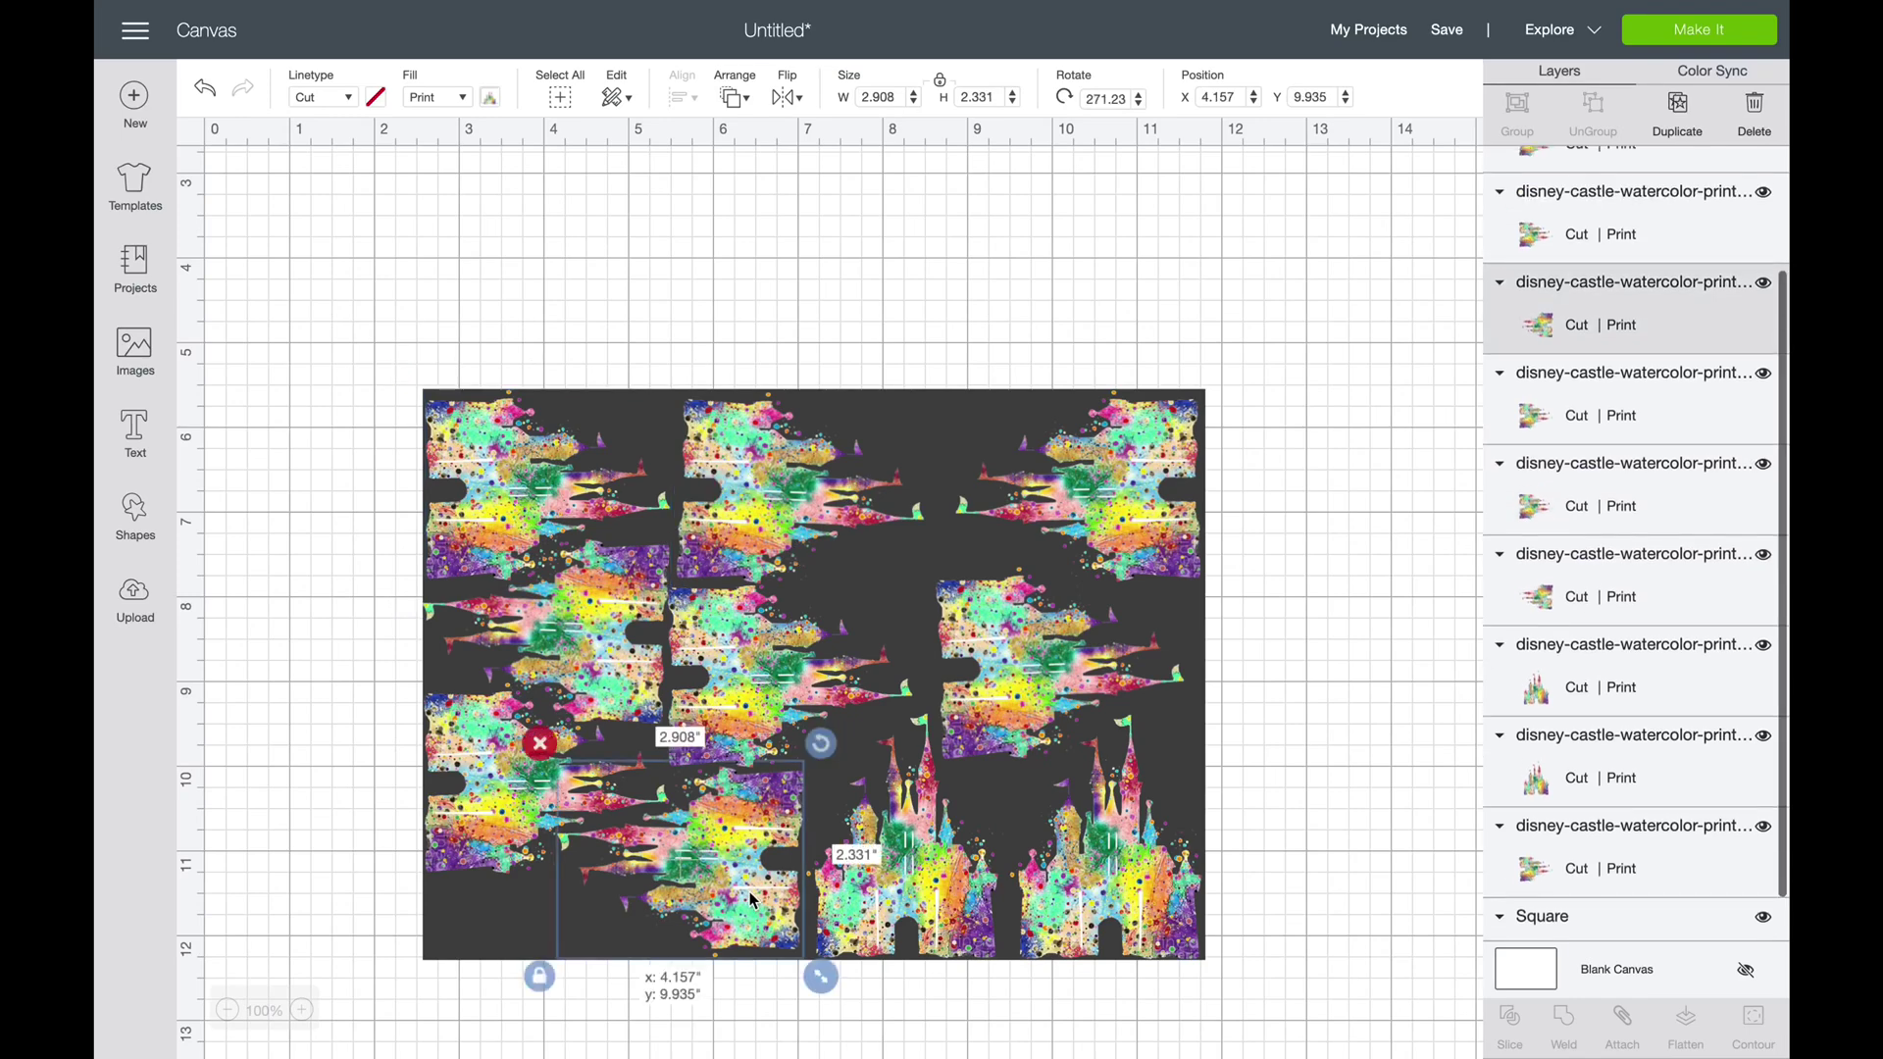
pyautogui.moveTo(750, 899); pyautogui.dragTo(750, 898)
pyautogui.click(950, 412)
pyautogui.press('Delete')
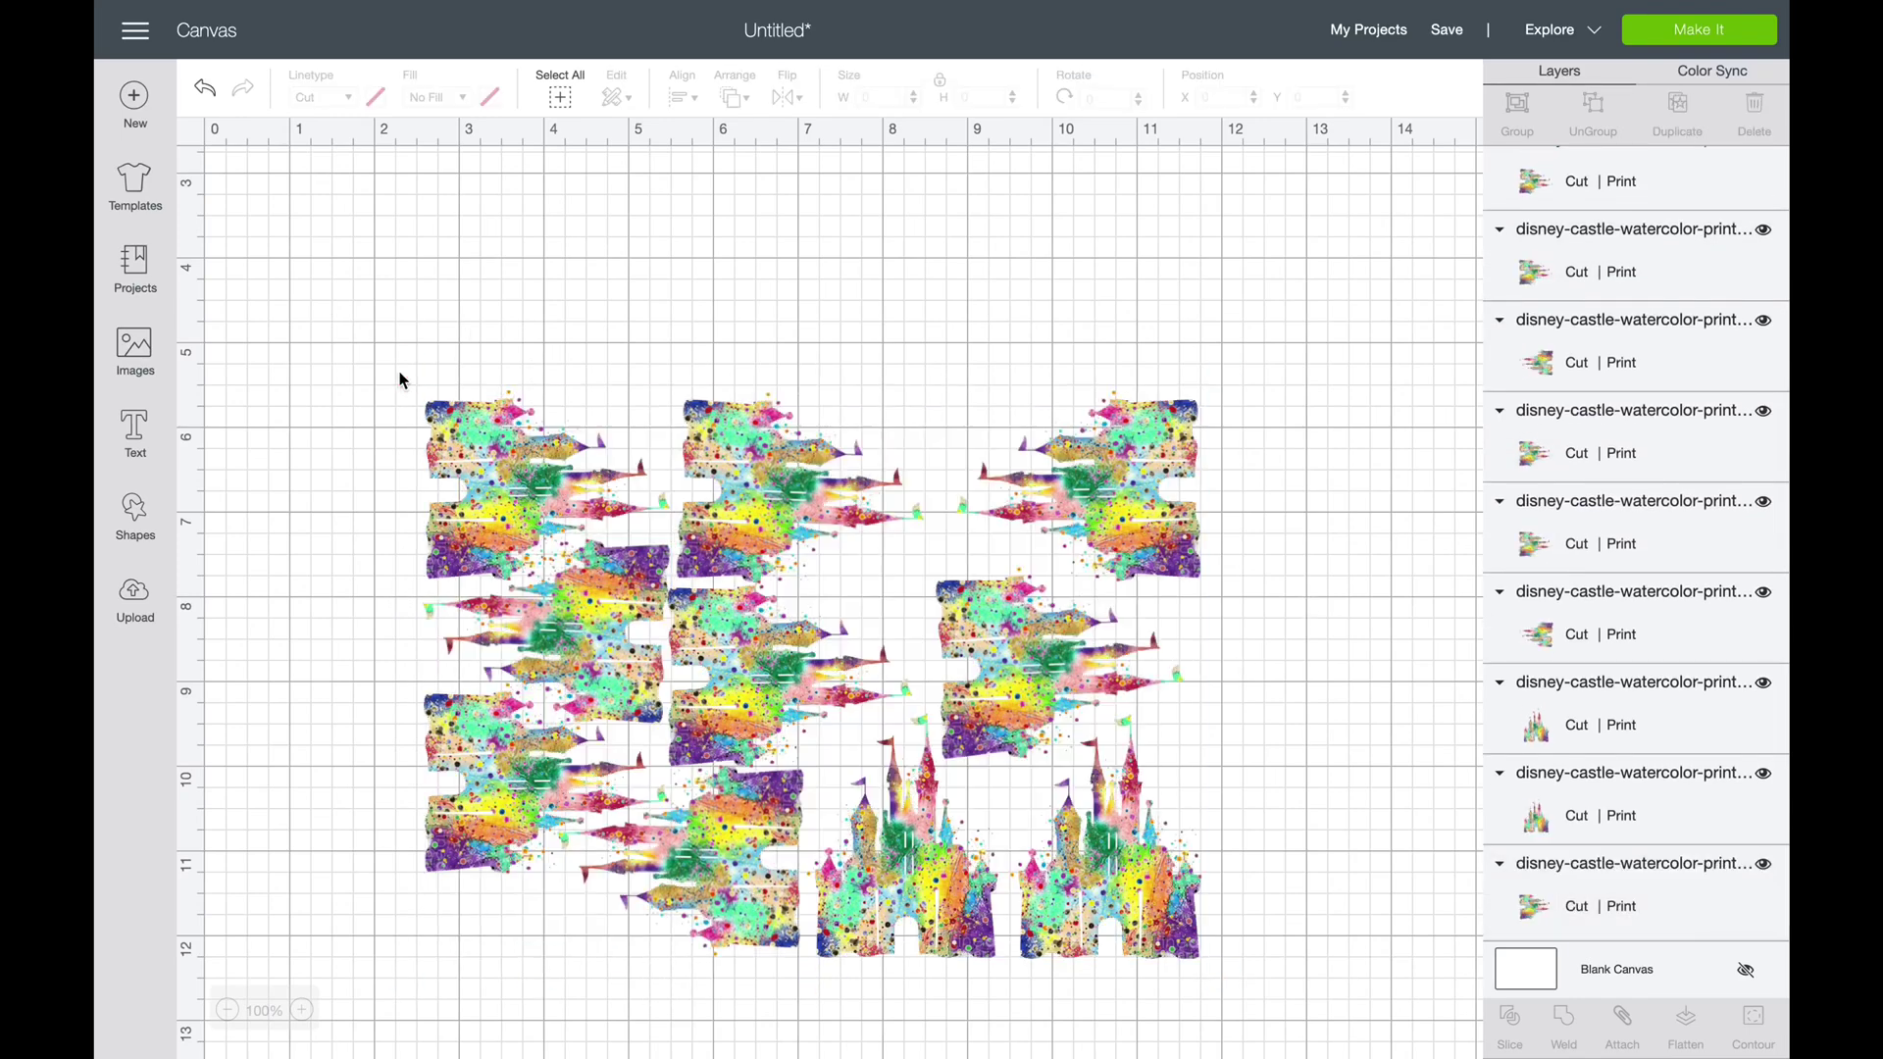
# Attach all castle images into one group and shrink it to about 9.23 × 6.71 in
pyautogui.moveTo(403, 379); pyautogui.dragTo(1348, 1052)
pyautogui.click(1636, 1019)
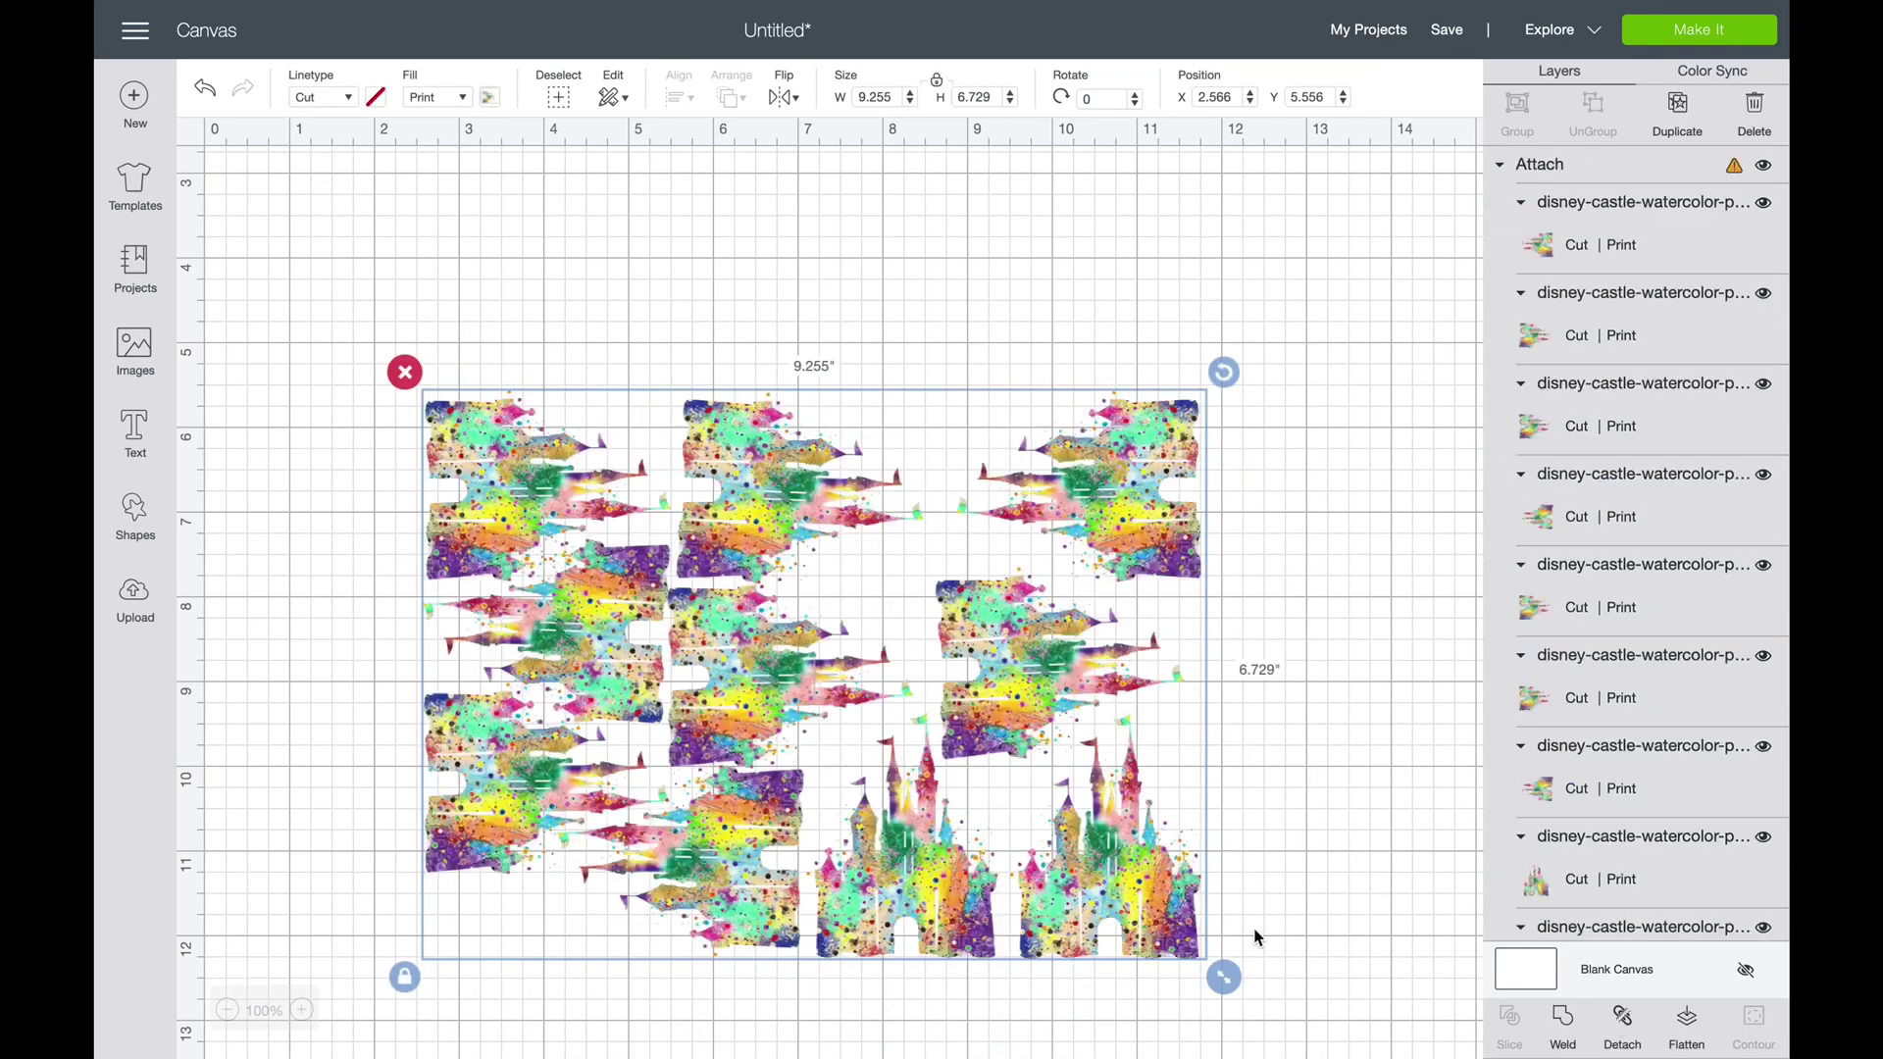
pyautogui.moveTo(1234, 981); pyautogui.dragTo(1230, 979)
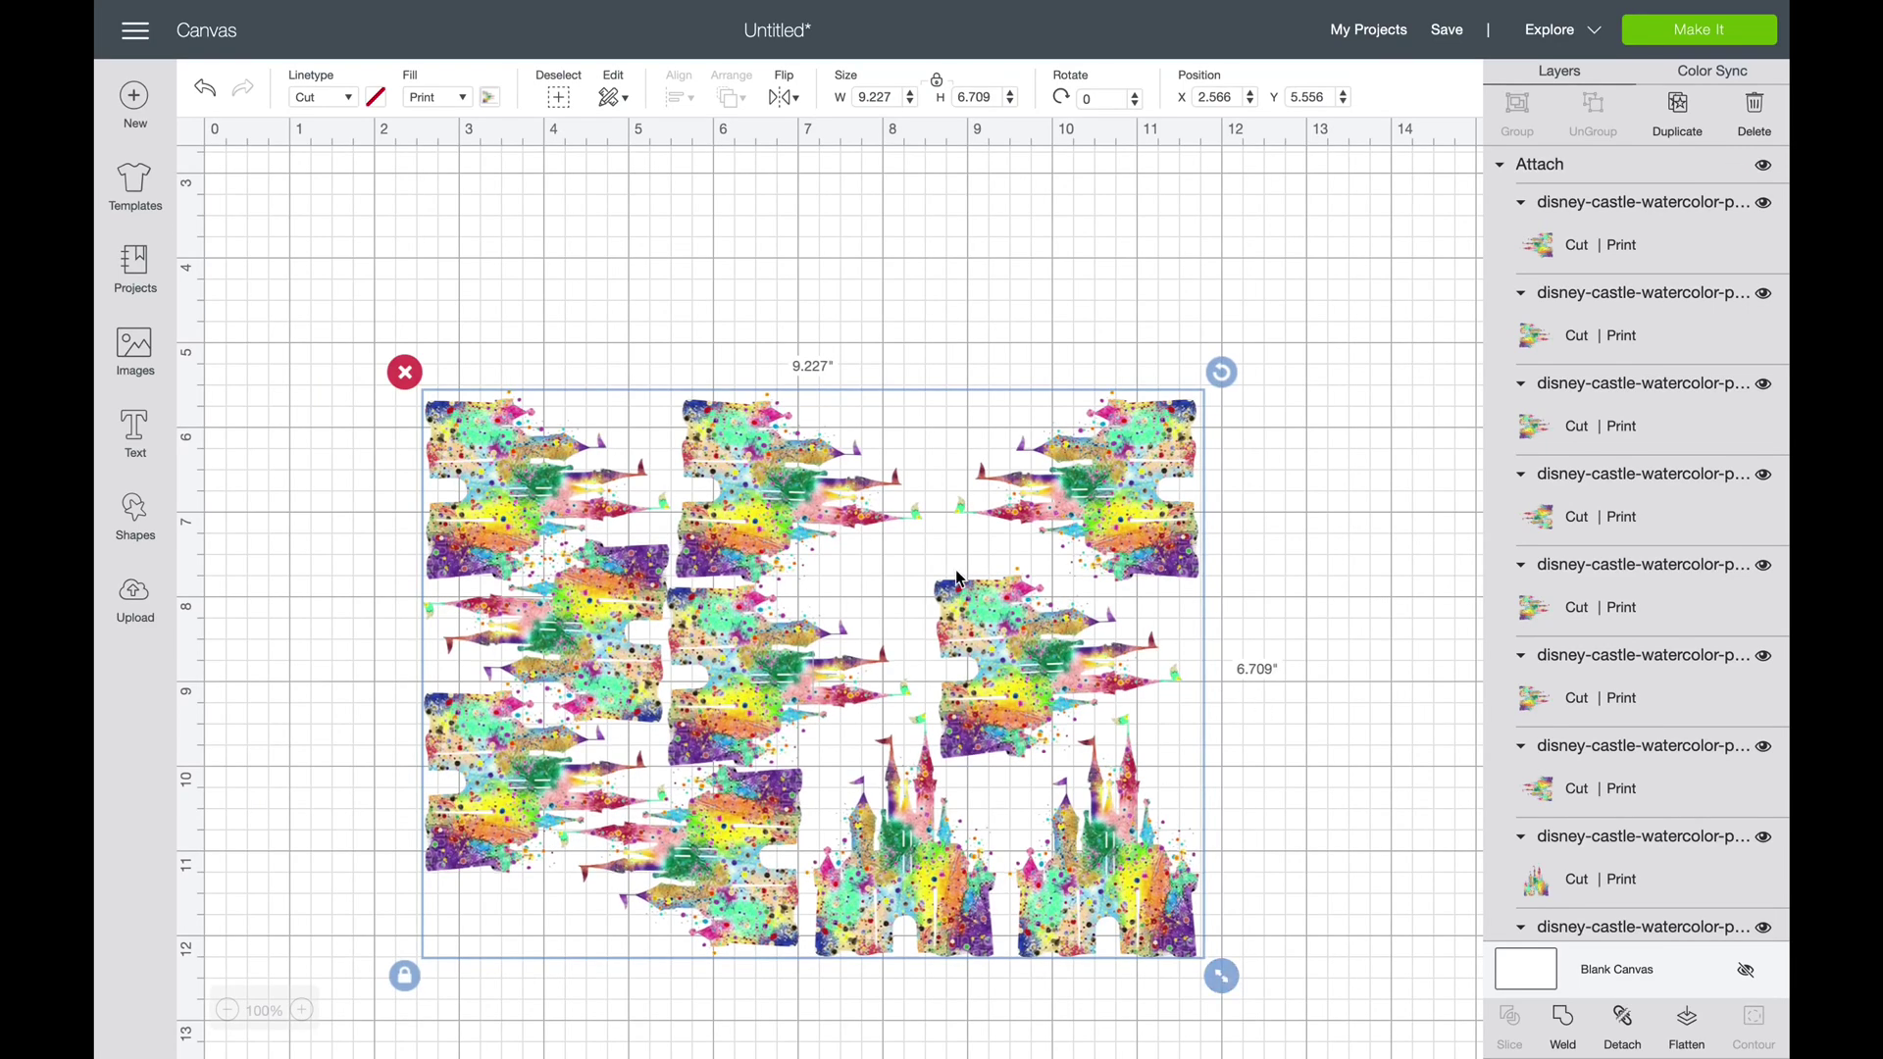
# Go through Make It and the mat preview to Print setup for the Letter mat
pyautogui.click(1724, 32)
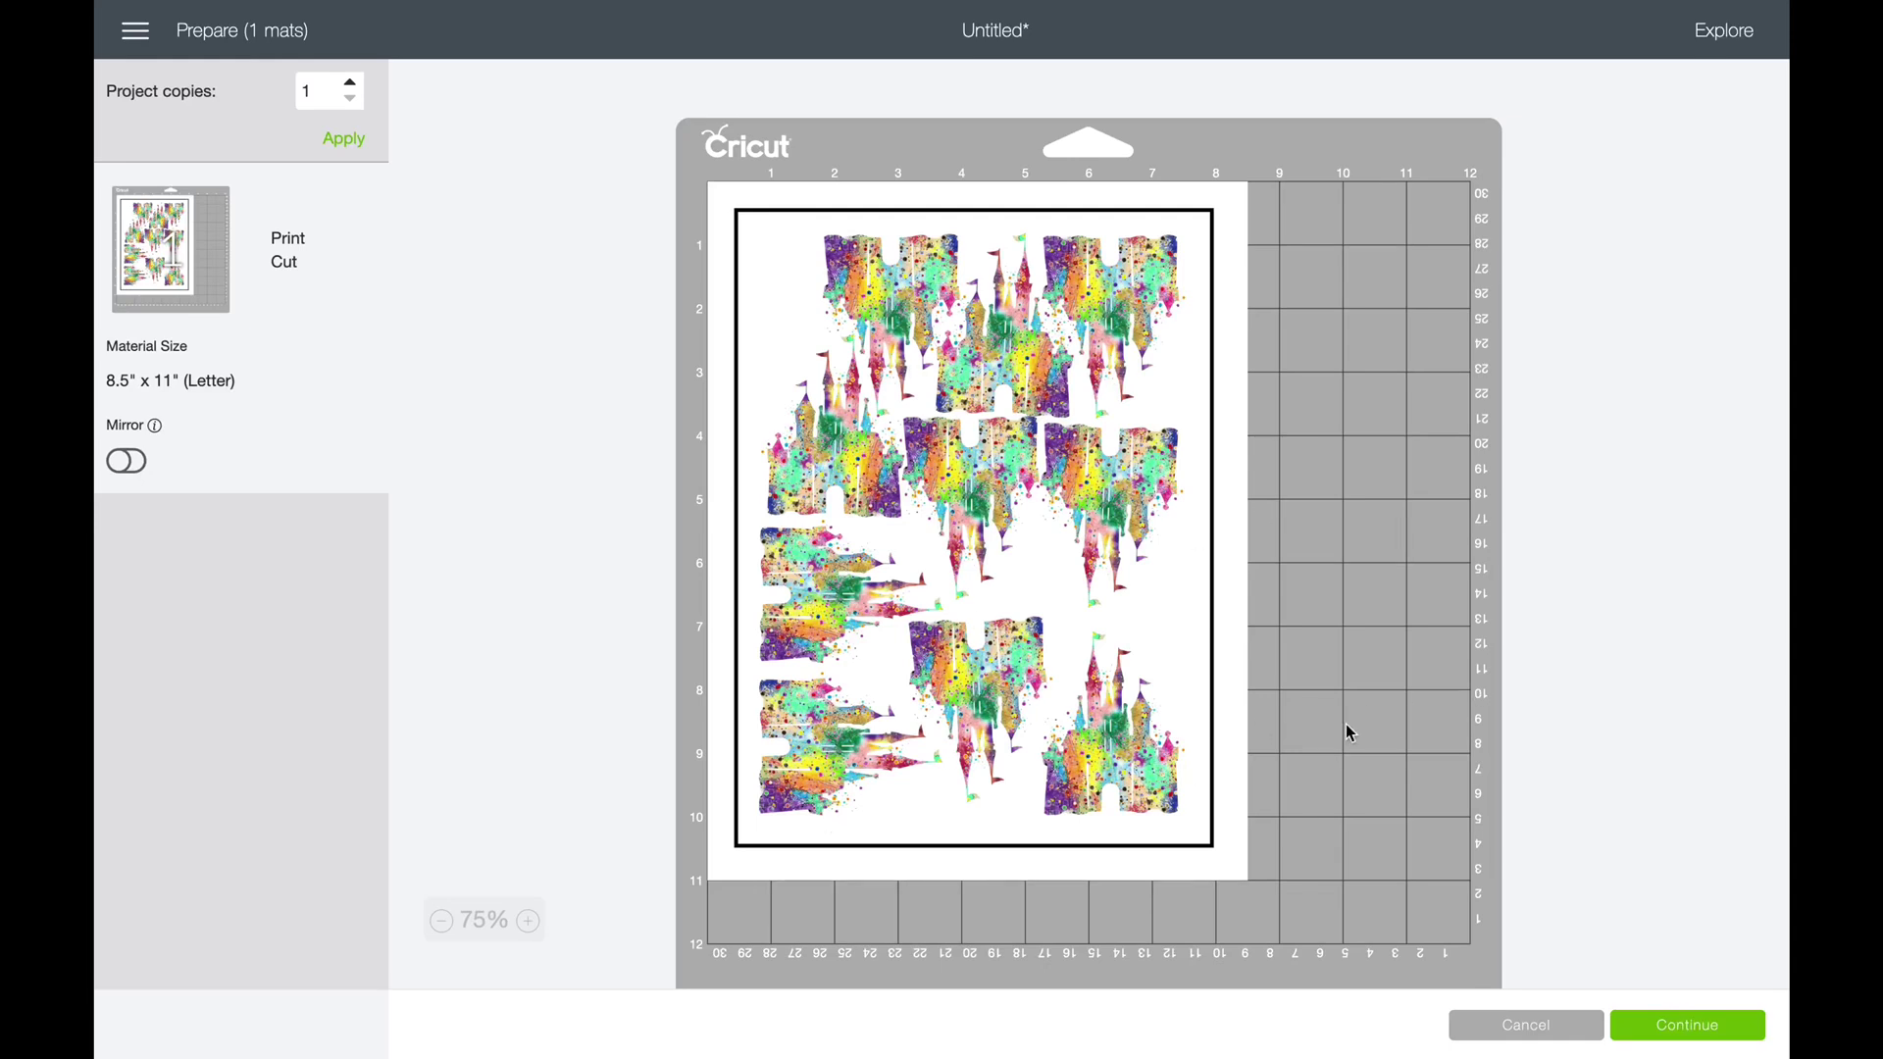
pyautogui.click(1685, 1023)
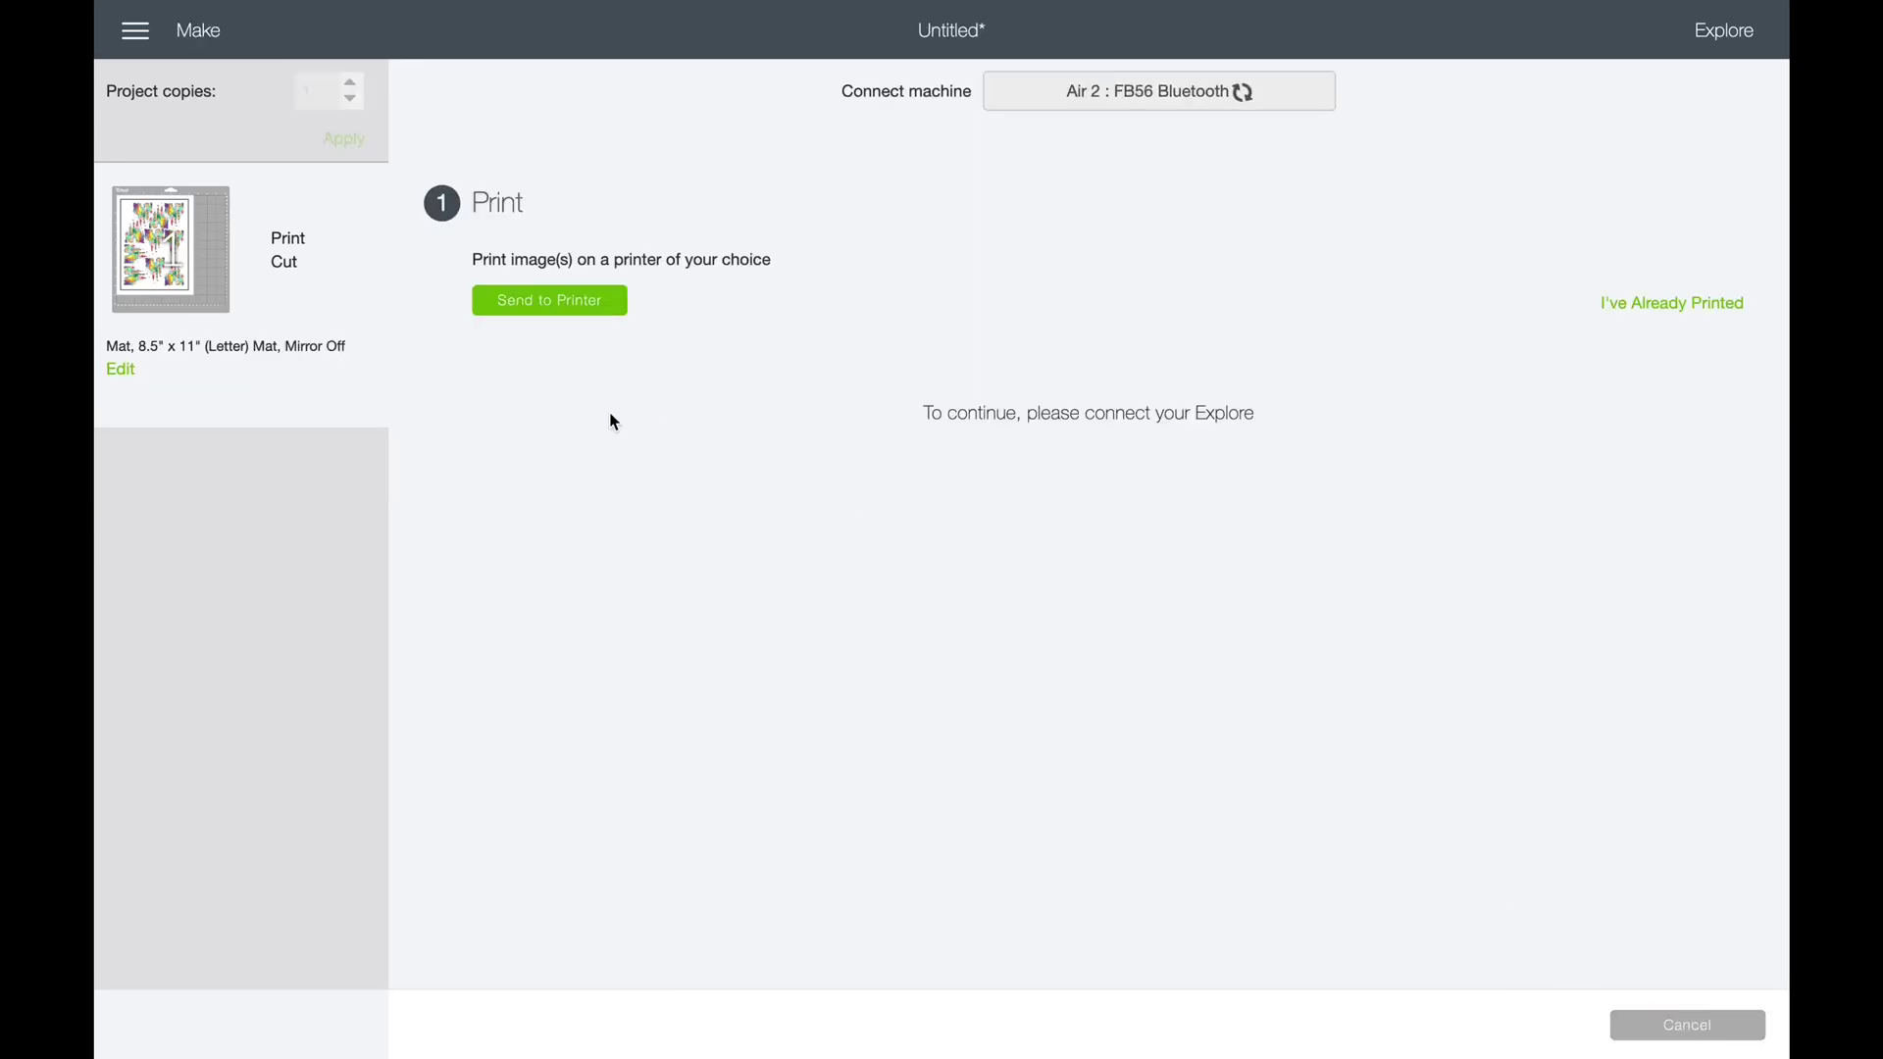
pyautogui.click(535, 310)
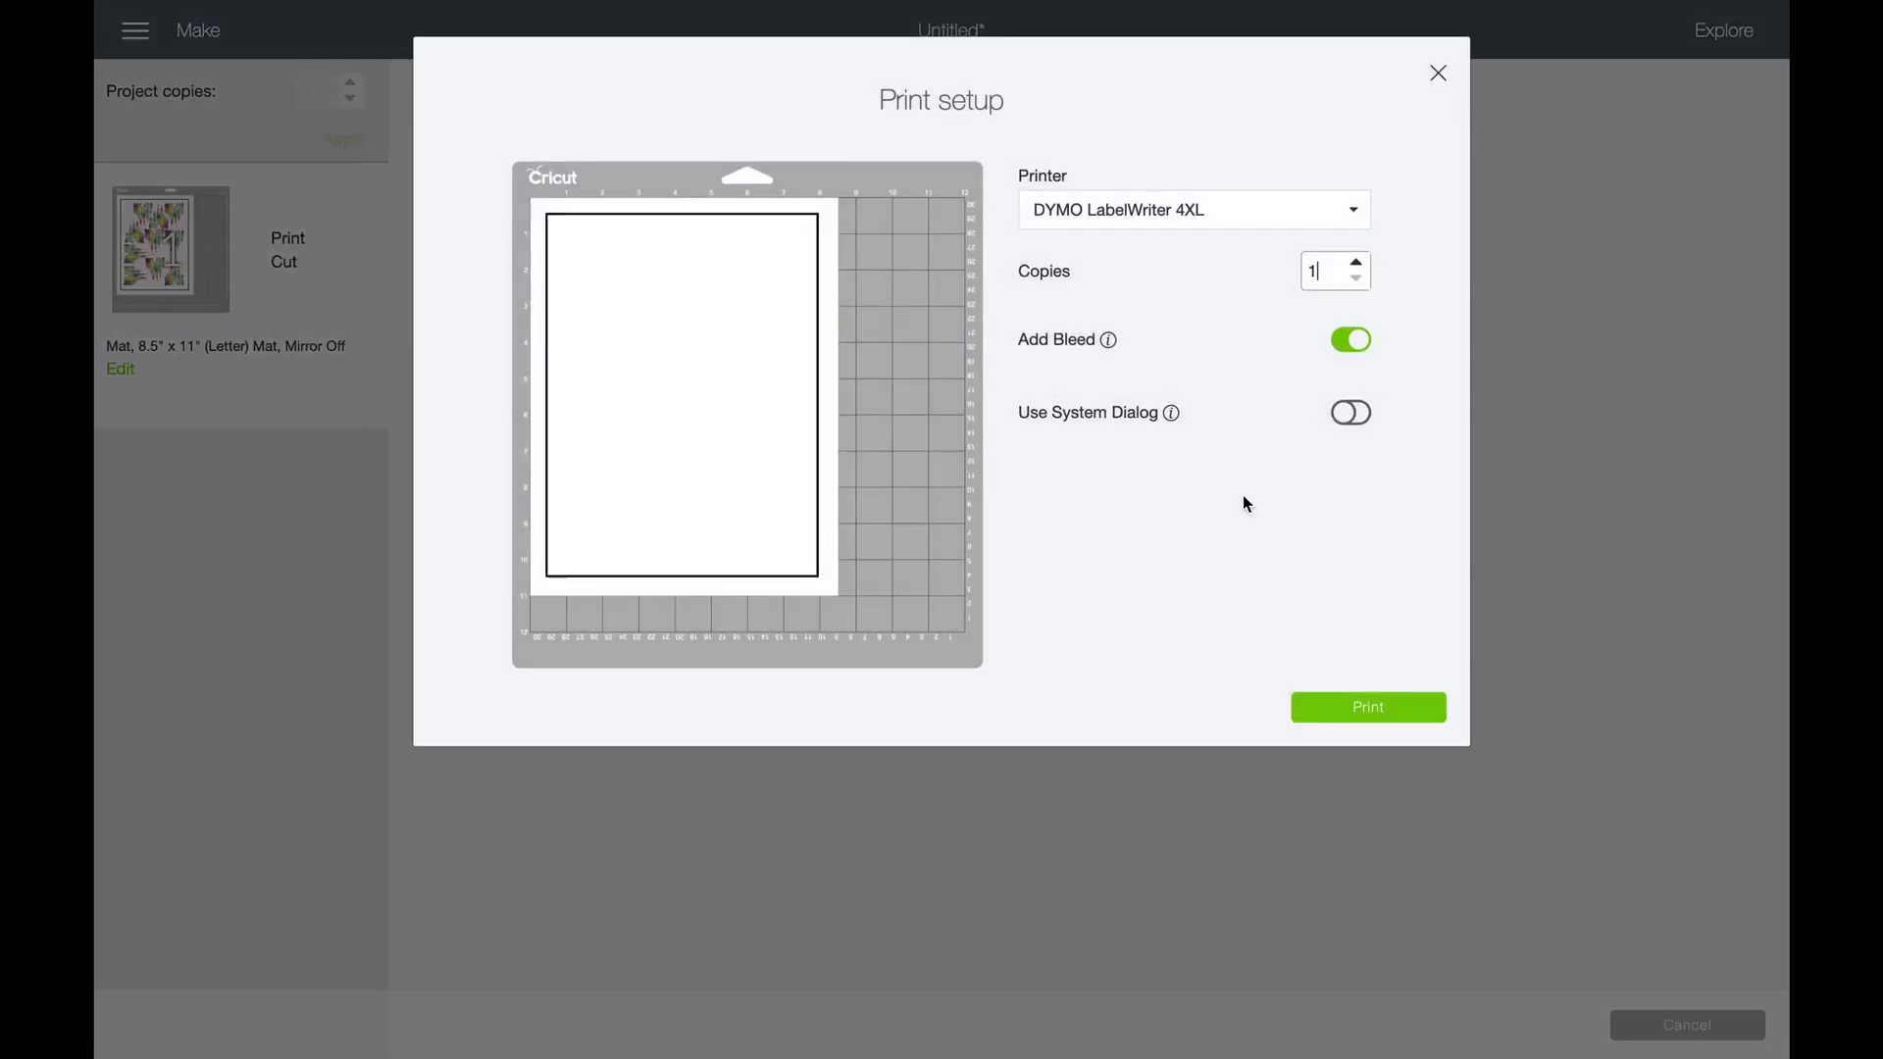